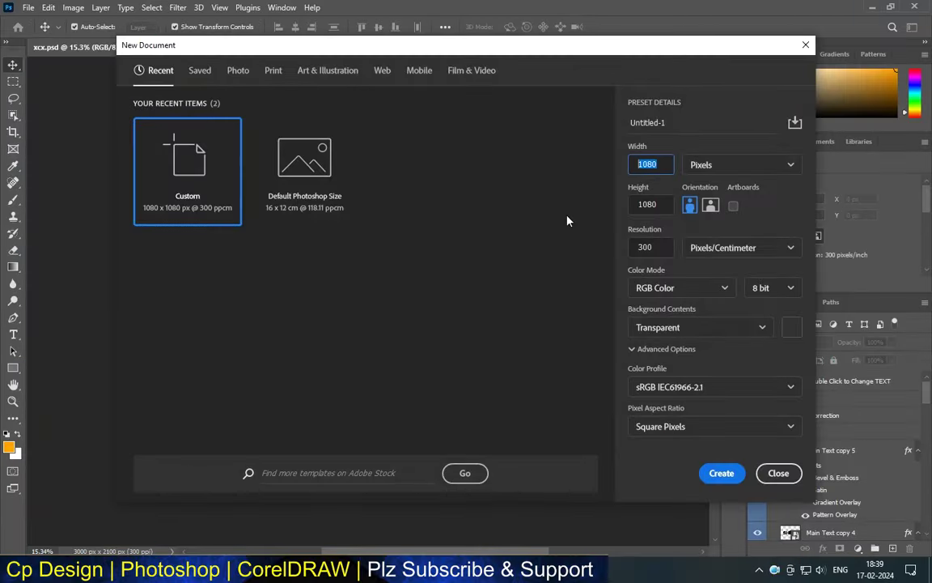
# Create a new transparent 3600 × 2100 px document, Untitled-1
pyautogui.write('3600')
pyautogui.click(648, 204)
pyautogui.write('21')
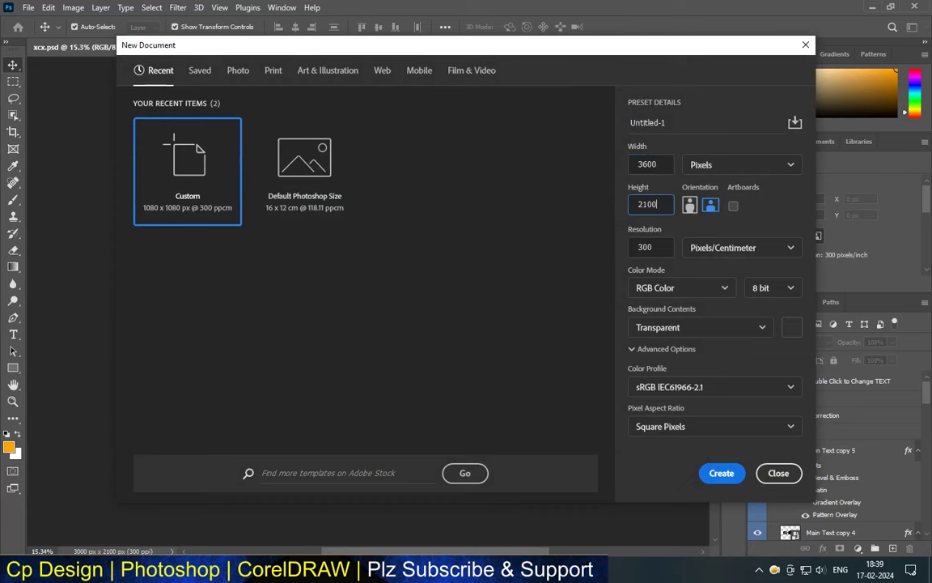
pyautogui.click(721, 473)
pyautogui.click(857, 548)
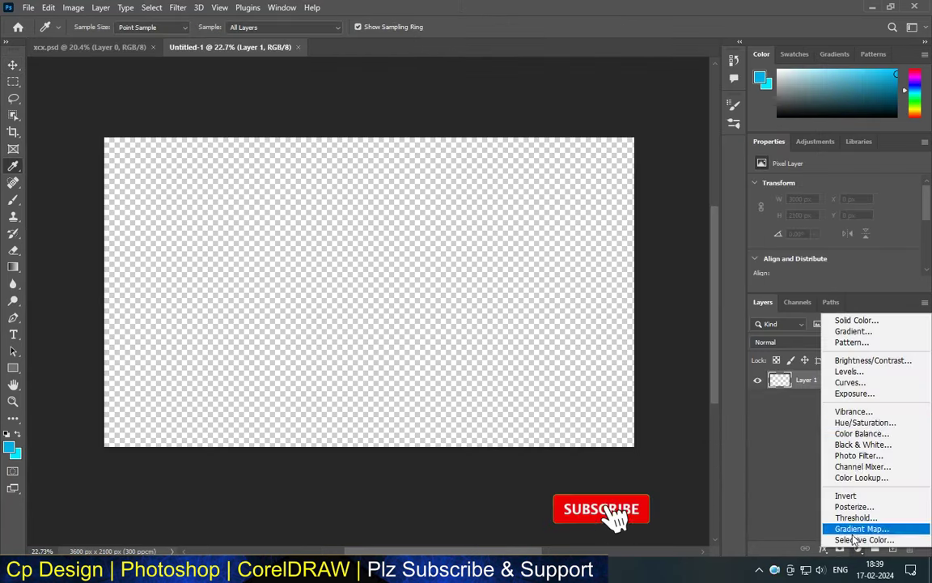
# Add a Gradient fill layer, undoing an accidental Pattern fill first
pyautogui.click(852, 342)
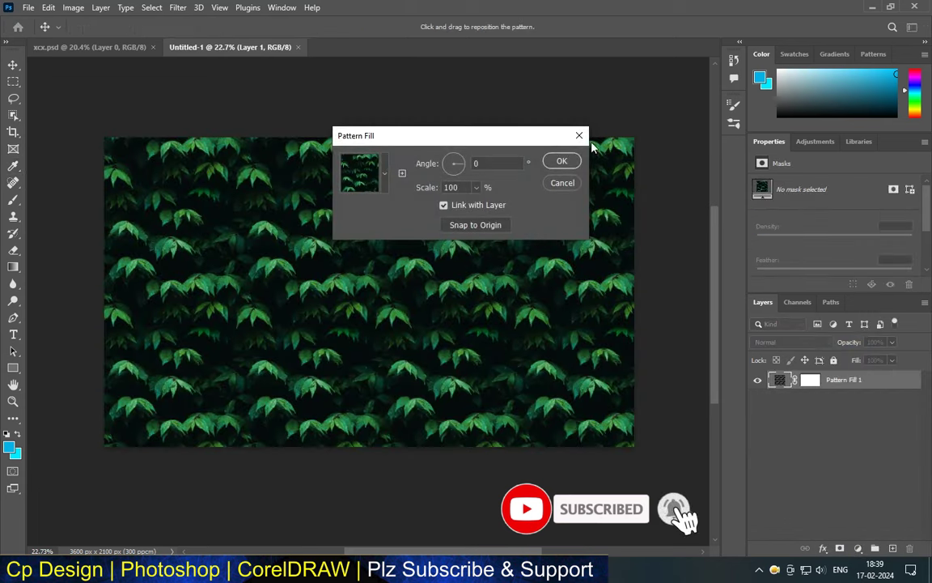
pyautogui.press('Return')
pyautogui.hotkey('ctrl', 'z')
pyautogui.click(858, 547)
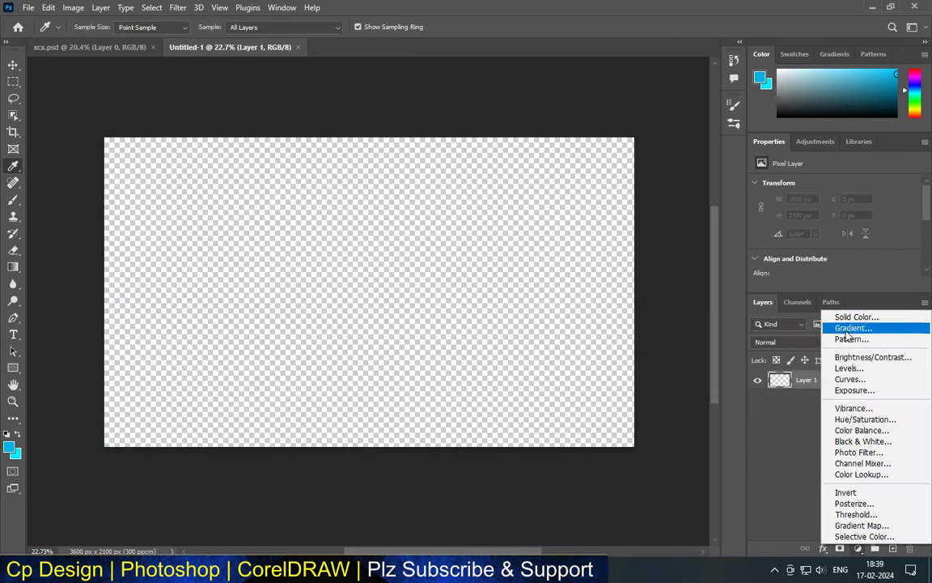
pyautogui.click(848, 327)
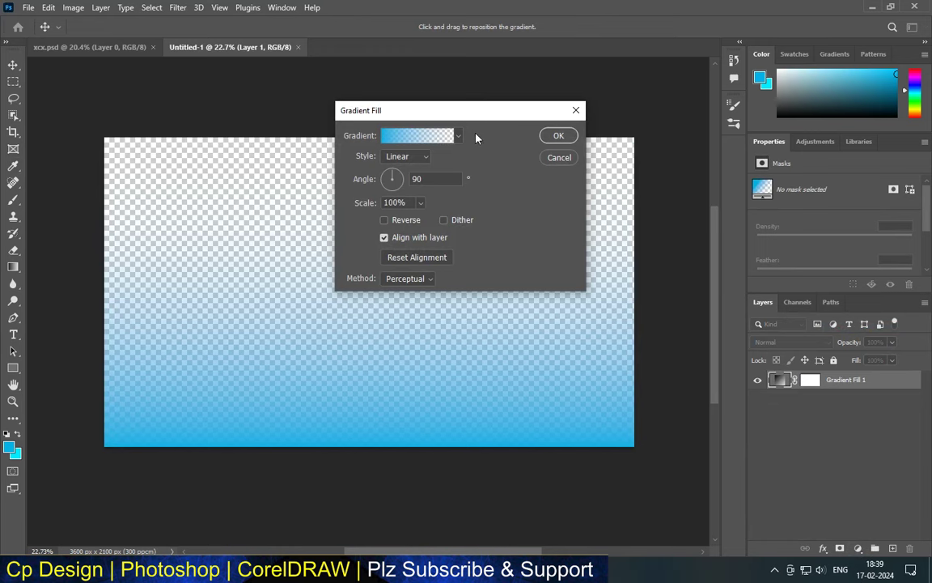
# Choose the first Basics gradient preset and set its left stop to 03a4d5
pyautogui.click(455, 137)
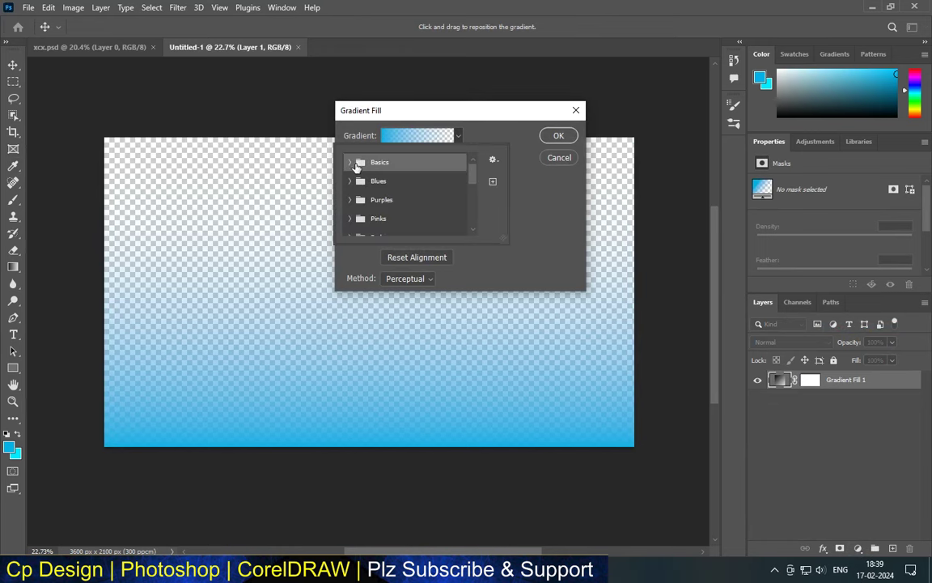
pyautogui.click(350, 162)
pyautogui.click(362, 176)
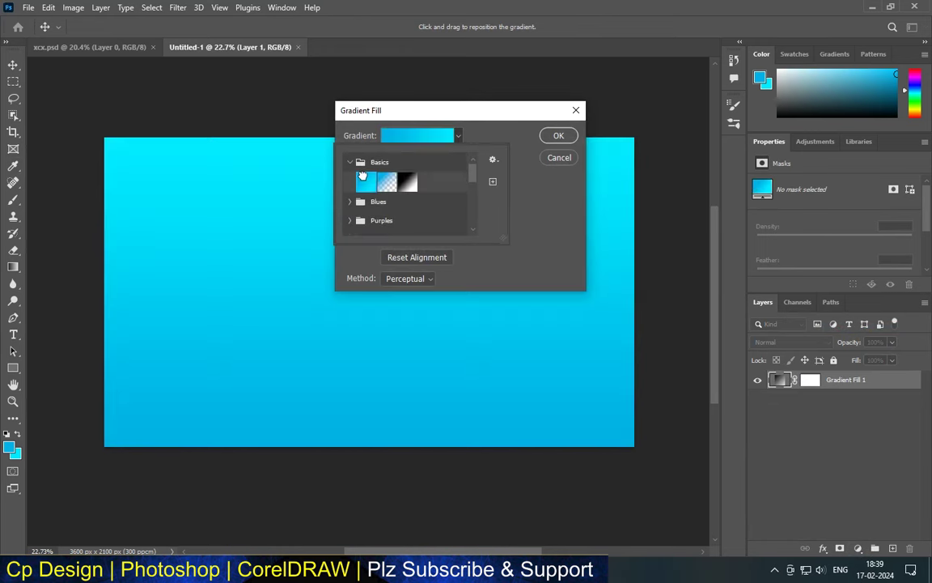
pyautogui.click(426, 139)
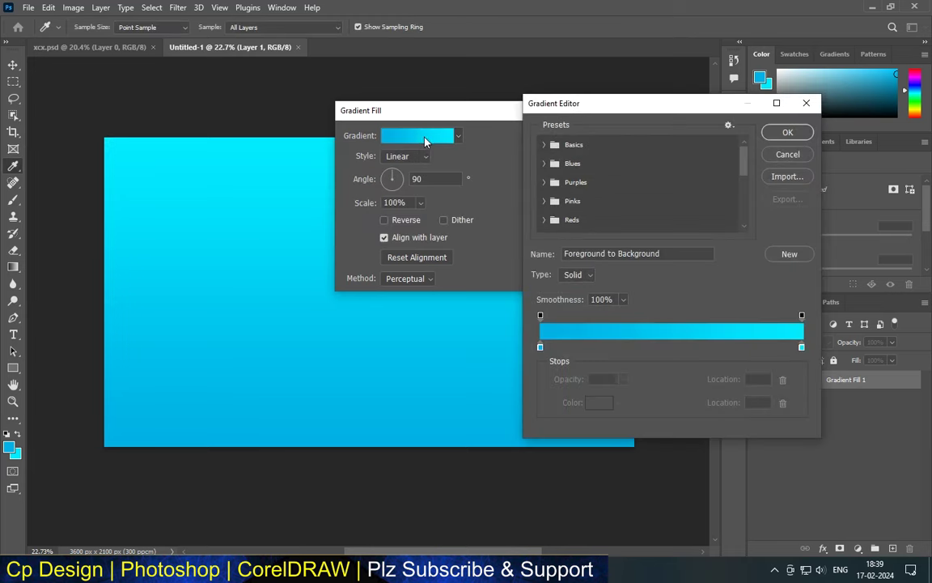
pyautogui.click(540, 346)
pyautogui.click(599, 402)
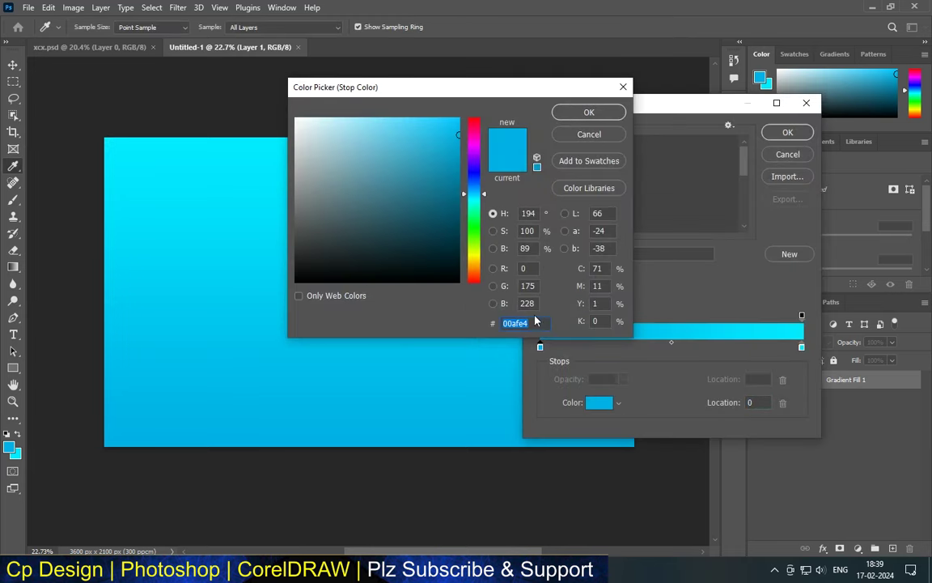
pyautogui.click(458, 145)
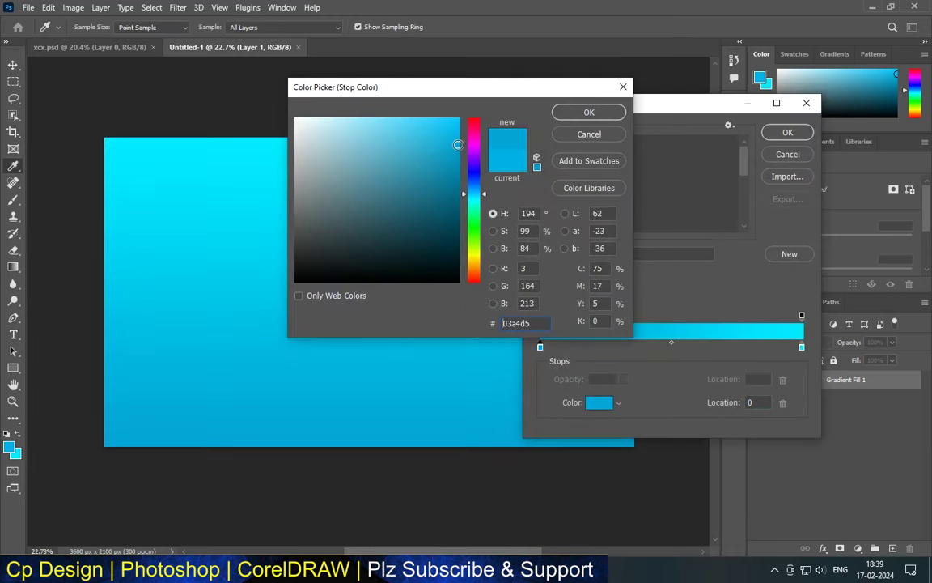
pyautogui.click(589, 111)
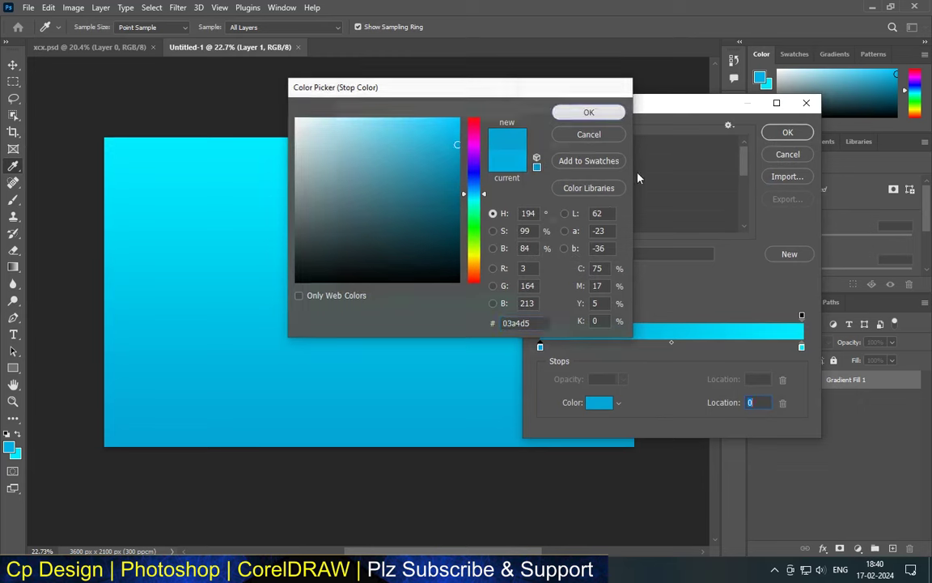
# Keep the cyan right stop and apply the 90° linear gradient fill
pyautogui.click(801, 347)
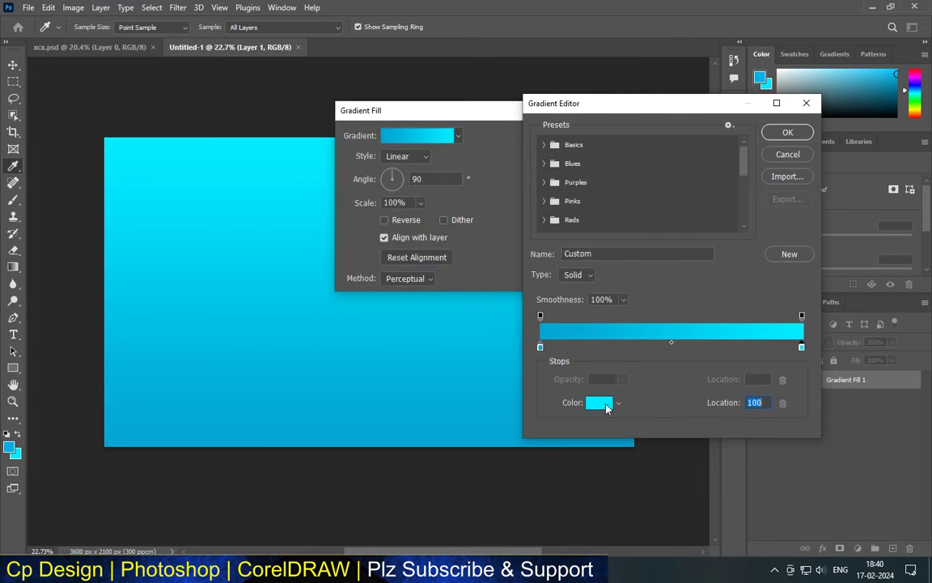
pyautogui.click(599, 403)
pyautogui.click(597, 118)
pyautogui.click(787, 132)
pyautogui.click(559, 134)
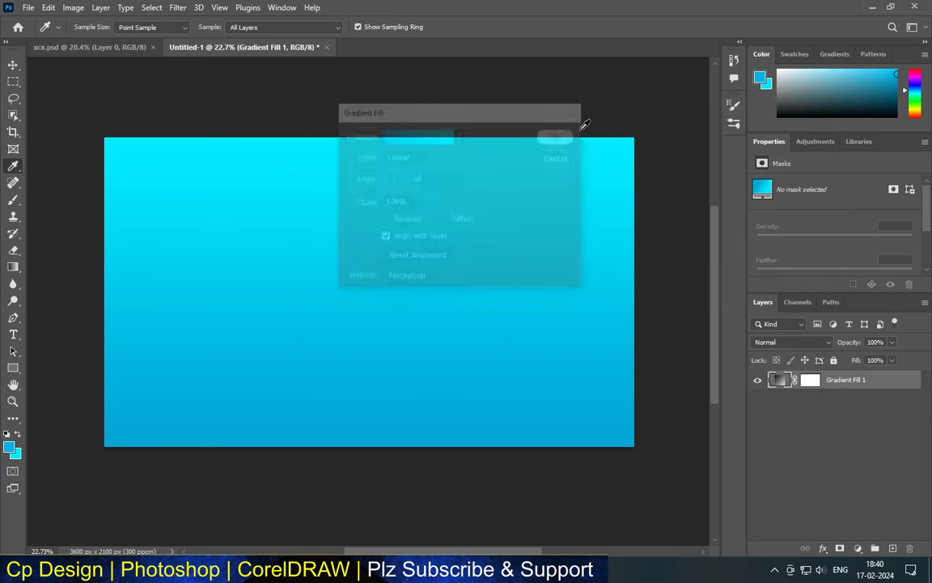
pyautogui.scroll(-2, 471, 240)
pyautogui.scroll(2, 470, 240)
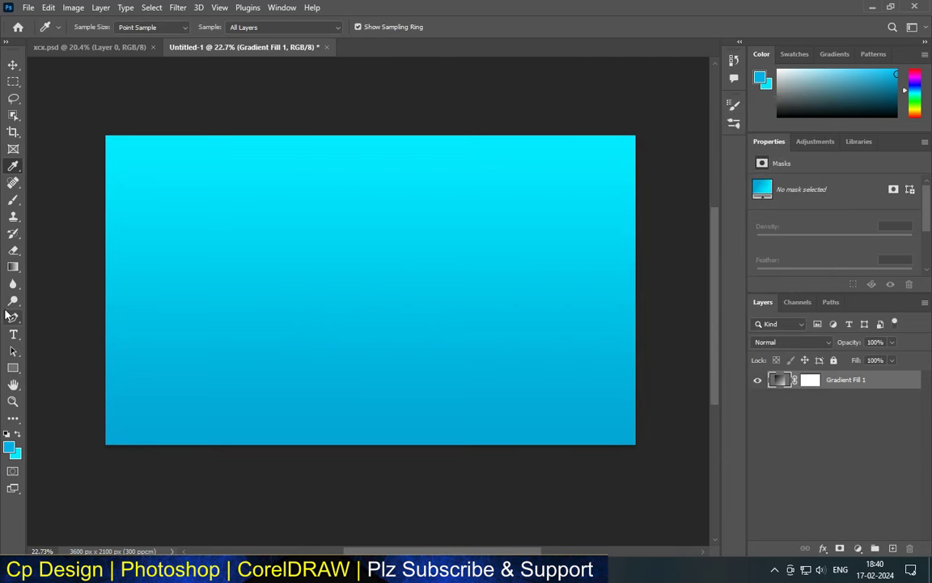
# Type the word 'shiny' on the canvas with the Type tool
pyautogui.click(13, 336)
pyautogui.click(294, 292)
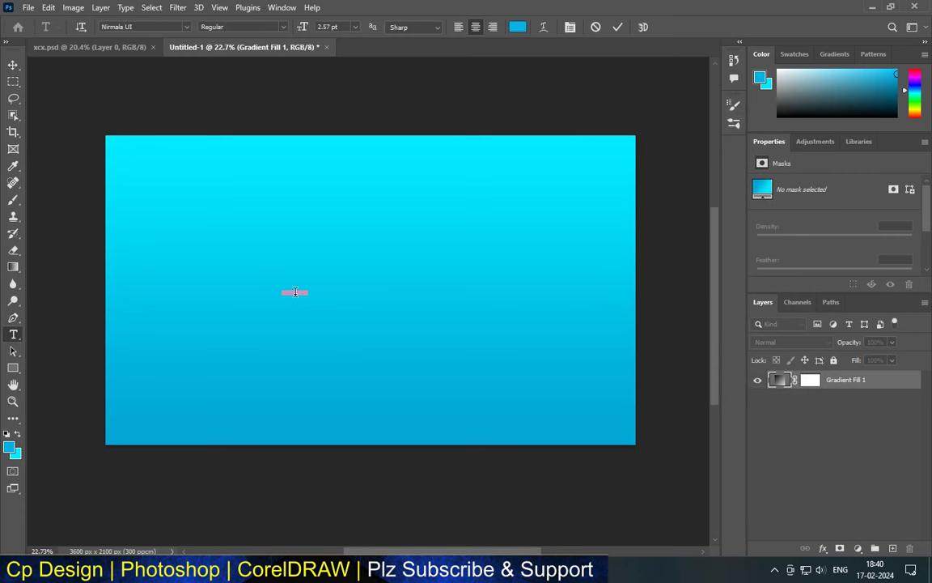
pyautogui.write('shiny')
pyautogui.hotkey('ctrl', 'Return')
# Scale the shiny text up to about 88 pt and move it toward the canvas centre
pyautogui.hotkey('ctrl', 't')
pyautogui.moveTo(308, 286); pyautogui.dragTo(484, 195)
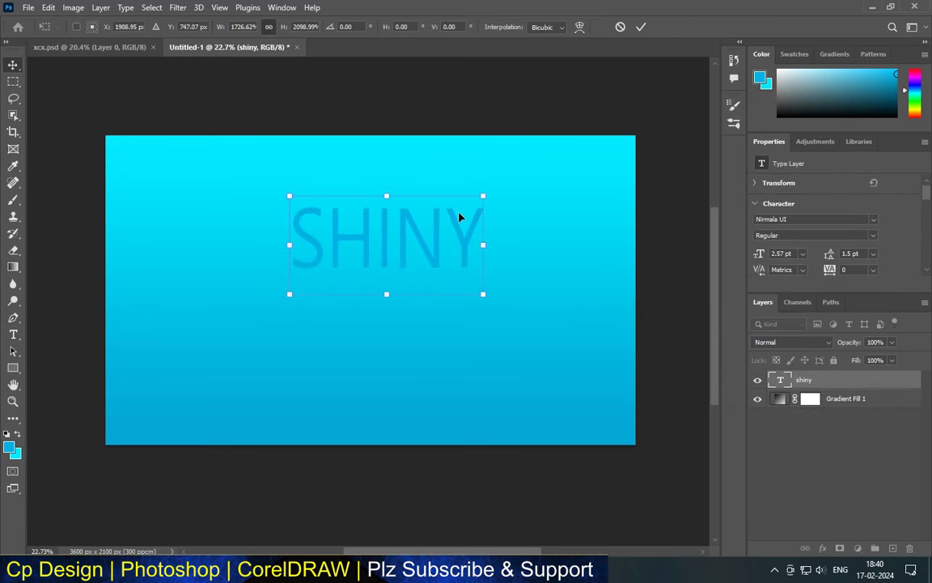
pyautogui.hotkey('ctrl', 'z')
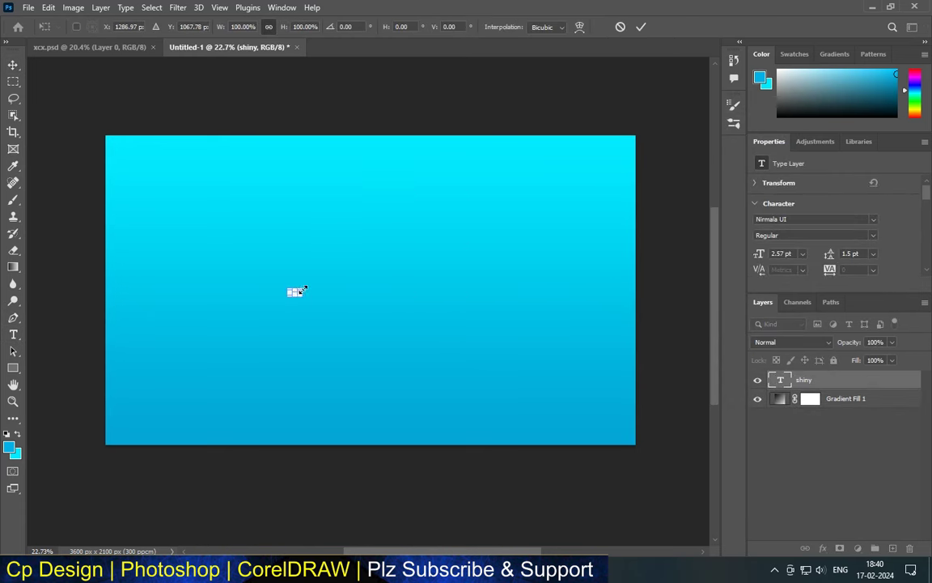
pyautogui.moveTo(302, 289); pyautogui.dragTo(522, 196)
pyautogui.moveTo(288, 293)
pyautogui.mouseDown()
pyautogui.moveTo(216, 397)
pyautogui.moveTo(160, 348)
pyautogui.mouseUp()
pyautogui.moveTo(522, 196); pyautogui.dragTo(546, 187)
pyautogui.click(13, 64)
pyautogui.moveTo(344, 242)
pyautogui.mouseDown()
pyautogui.moveTo(366, 293)
pyautogui.moveTo(364, 281)
pyautogui.mouseUp()
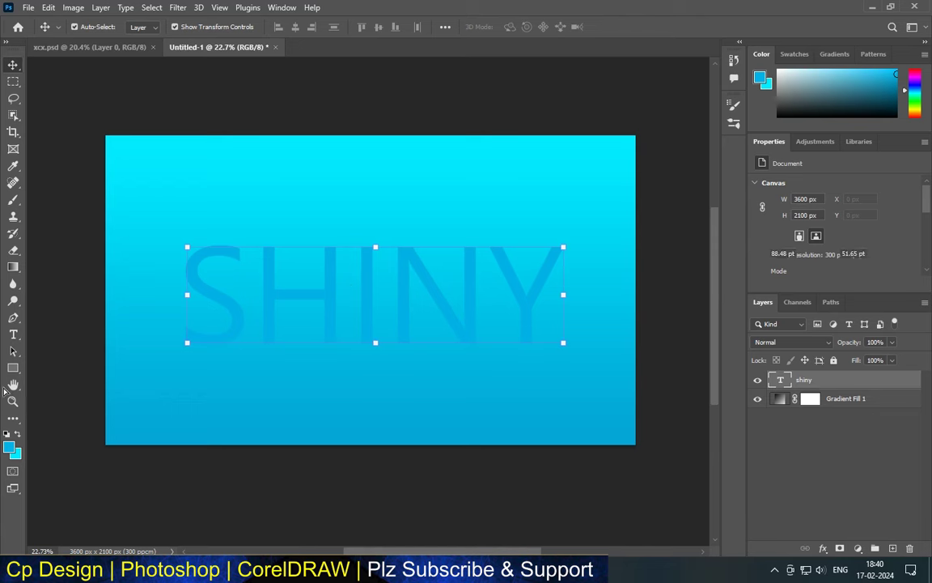
pyautogui.click(13, 335)
# Select all the SHINY text and search the font list for 'bst', then cancel
pyautogui.doubleClick(190, 281)
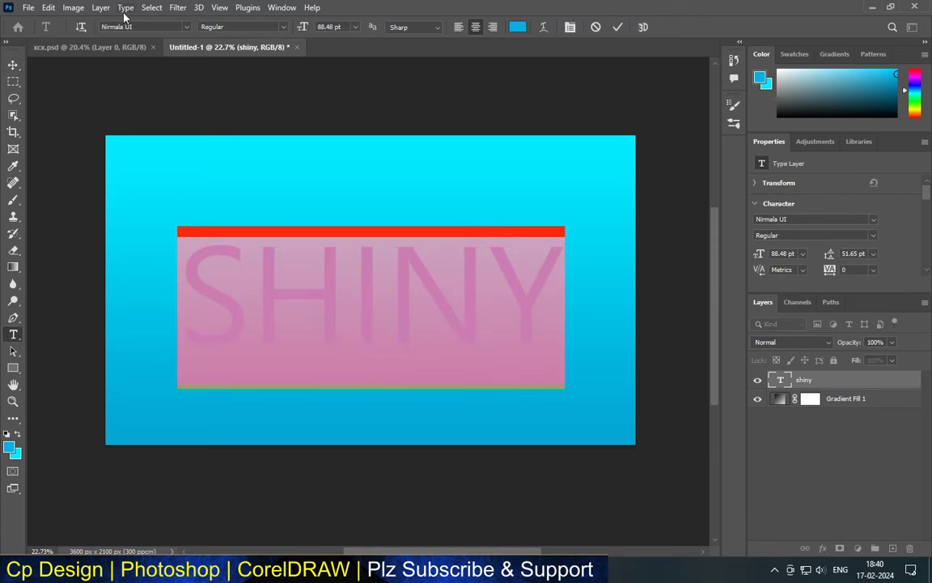
pyautogui.click(186, 30)
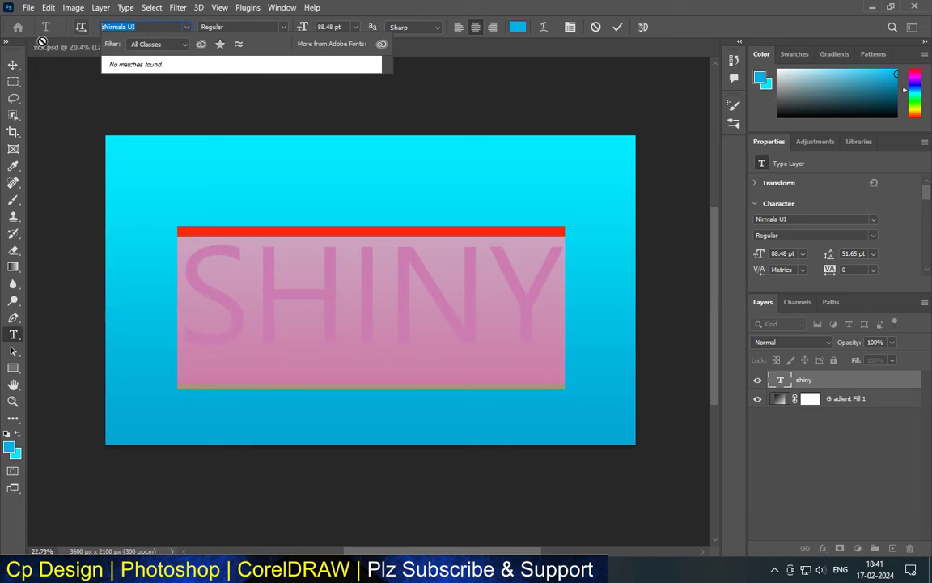
pyautogui.write('b')
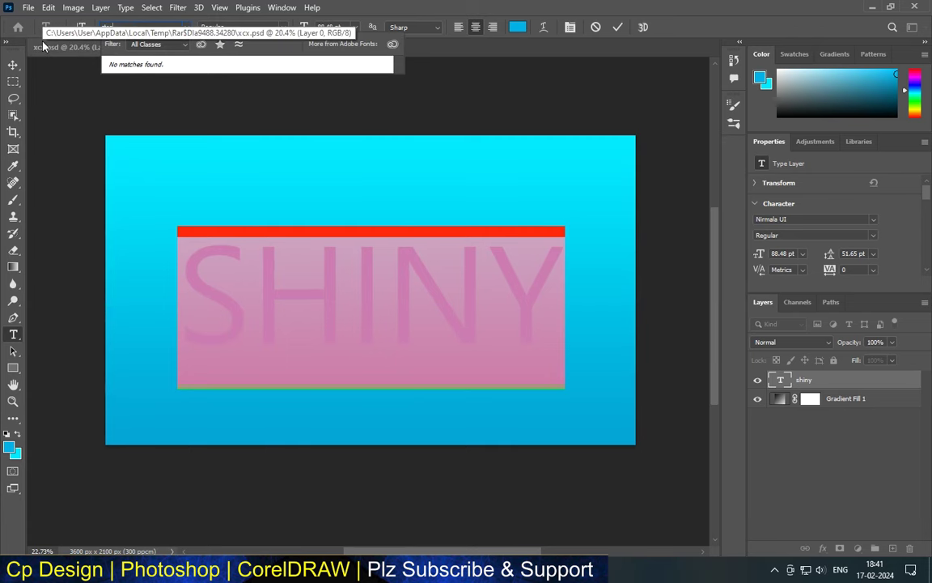
pyautogui.write('sten ITC')
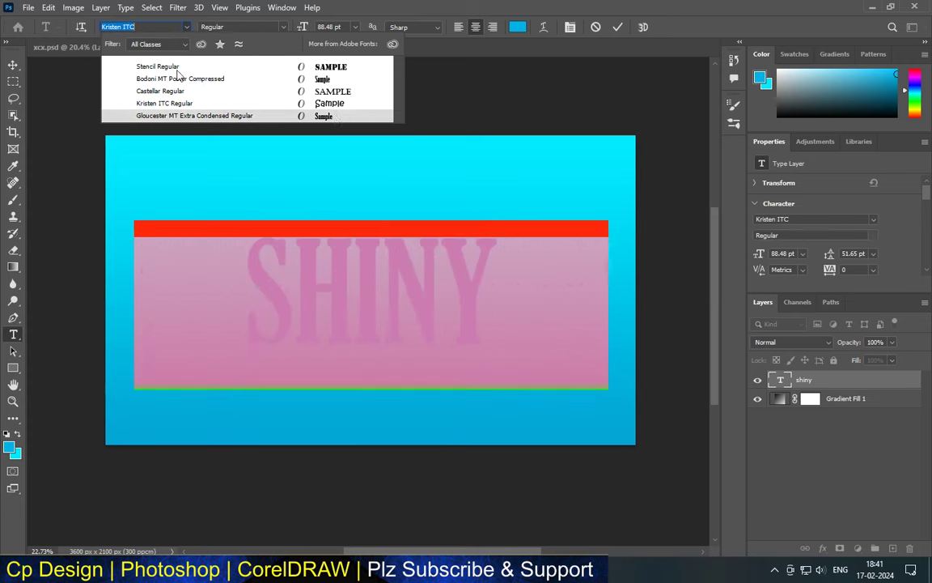
pyautogui.press('Escape')
# Apply the Script MT Bold font to the SHINY text
pyautogui.click(187, 30)
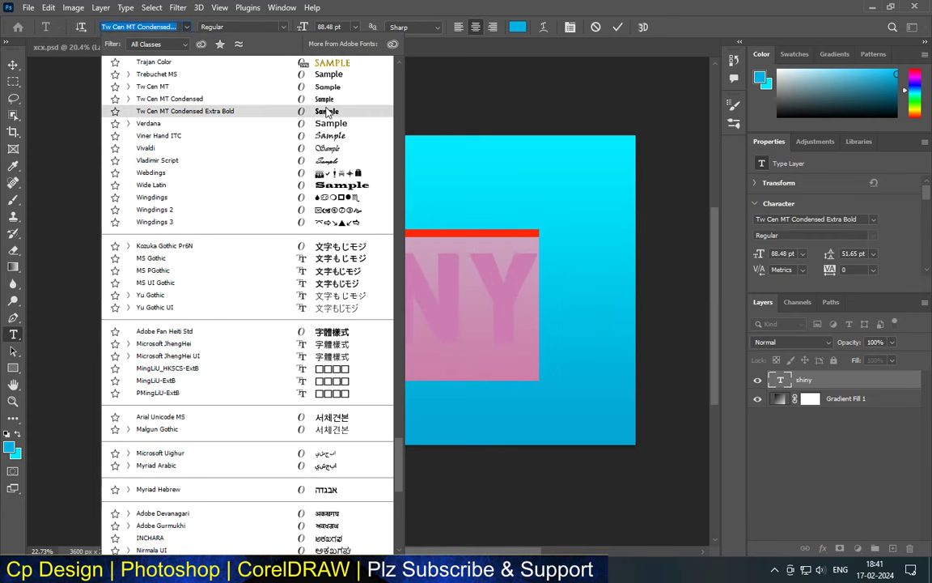
pyautogui.scroll(2, 324, 121)
pyautogui.scroll(2, 319, 137)
pyautogui.scroll(2, 308, 174)
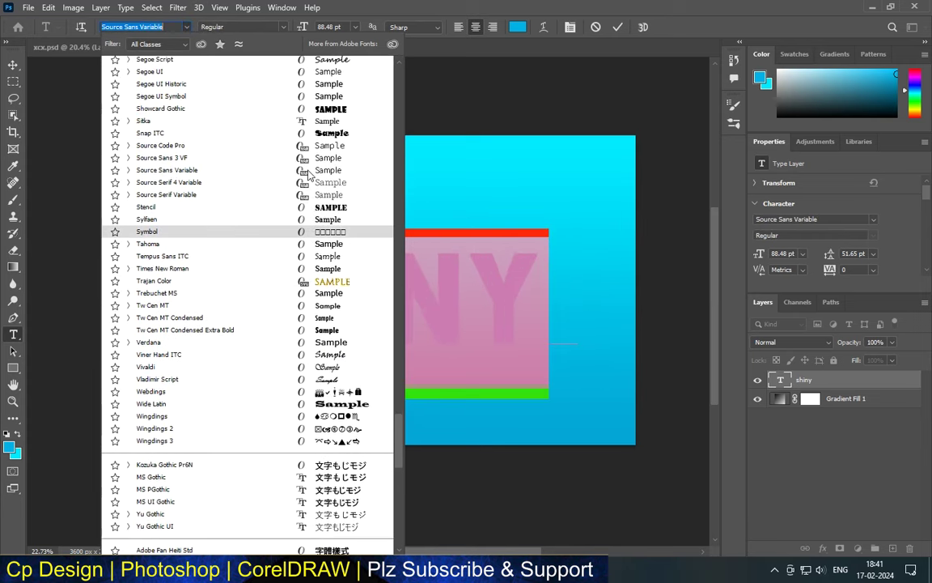
pyautogui.scroll(1, 315, 162)
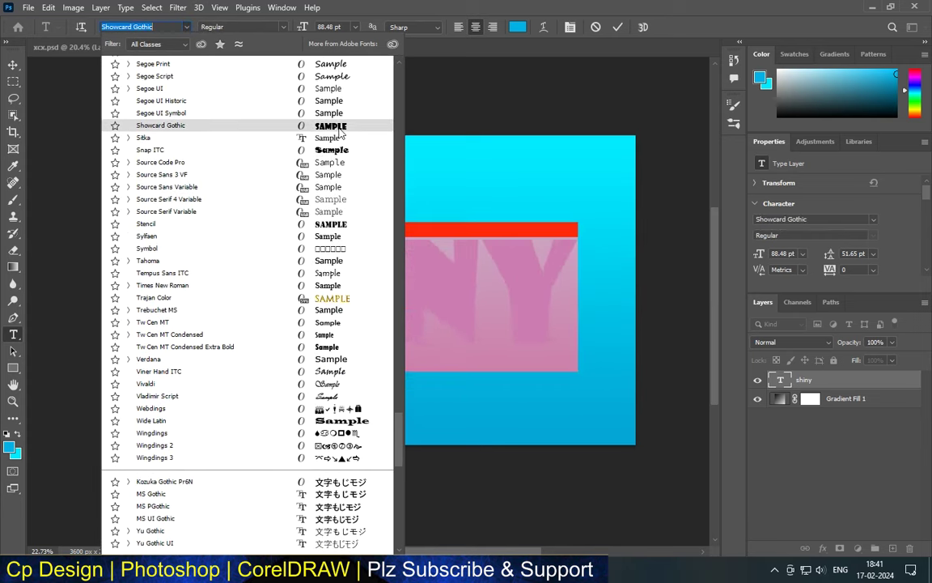
pyautogui.scroll(2, 340, 133)
pyautogui.scroll(2, 340, 132)
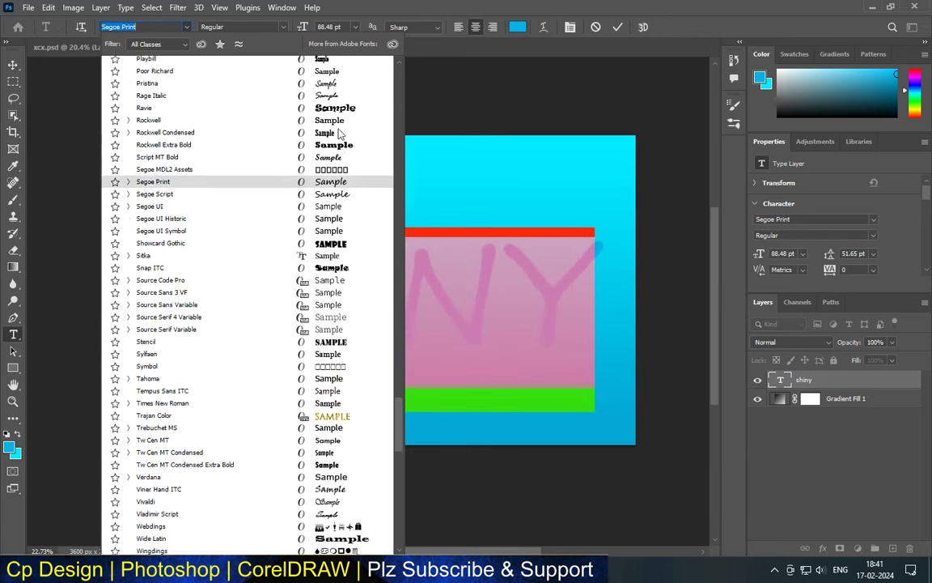
pyautogui.scroll(1, 338, 138)
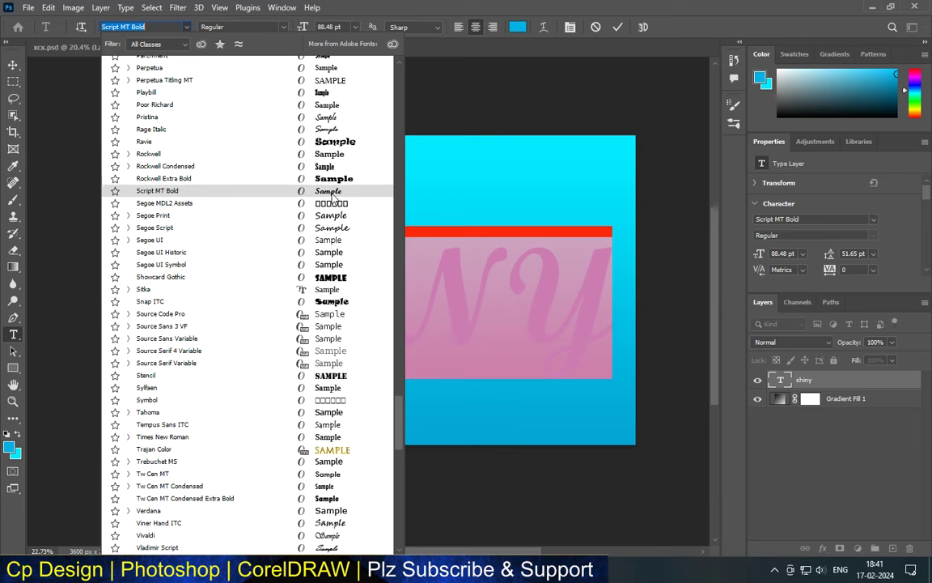
pyautogui.click(331, 195)
pyautogui.click(322, 279)
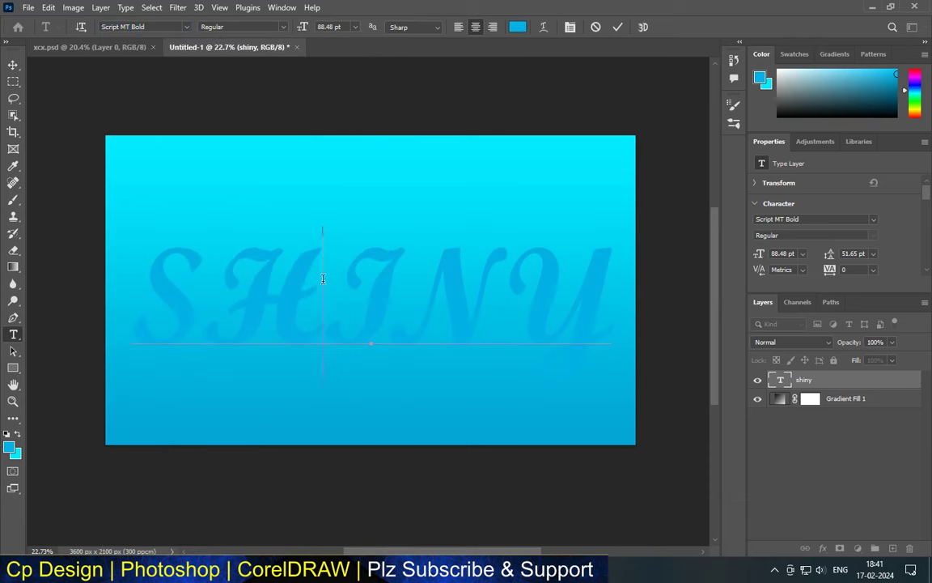
# Edit the text down to just the letter S
pyautogui.moveTo(165, 278); pyautogui.dragTo(705, 281)
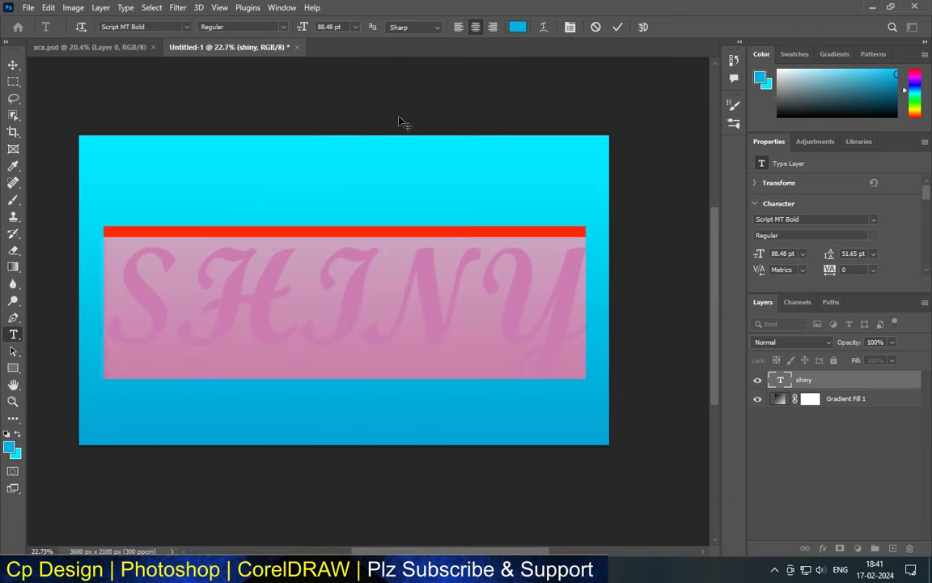
pyautogui.moveTo(178, 300); pyautogui.dragTo(636, 270)
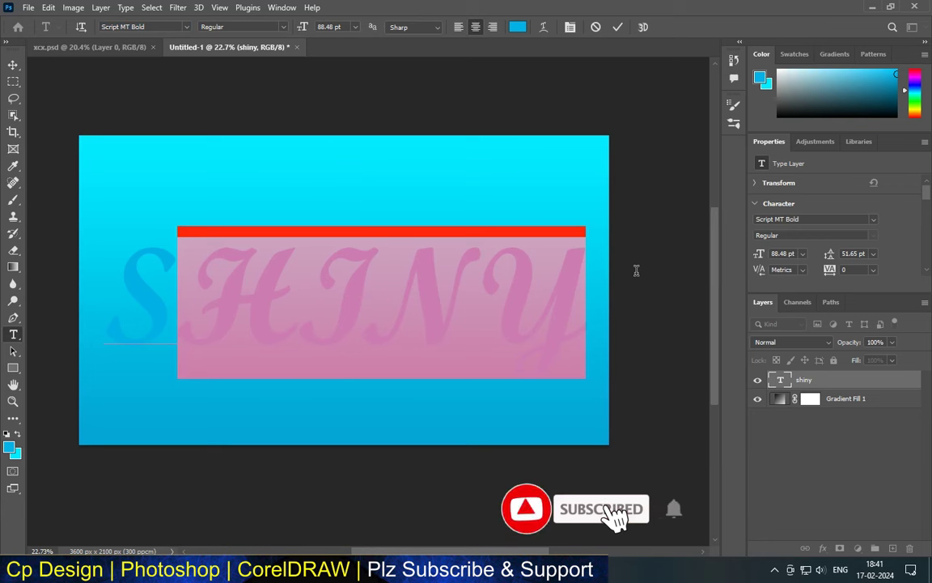
pyautogui.write('HINY')
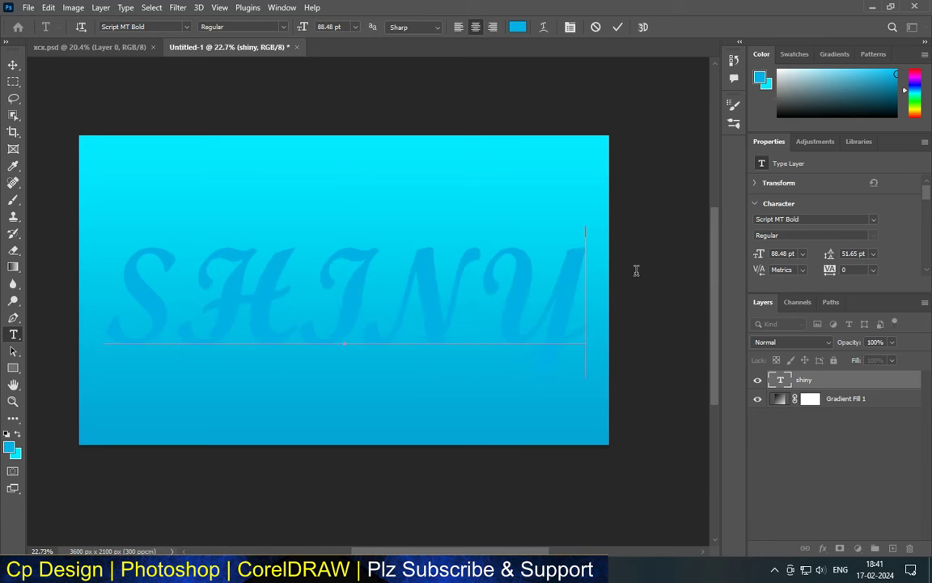
pyautogui.moveTo(186, 260)
pyautogui.mouseDown()
pyautogui.moveTo(373, 251)
pyautogui.moveTo(705, 293)
pyautogui.mouseUp()
pyautogui.write('H')
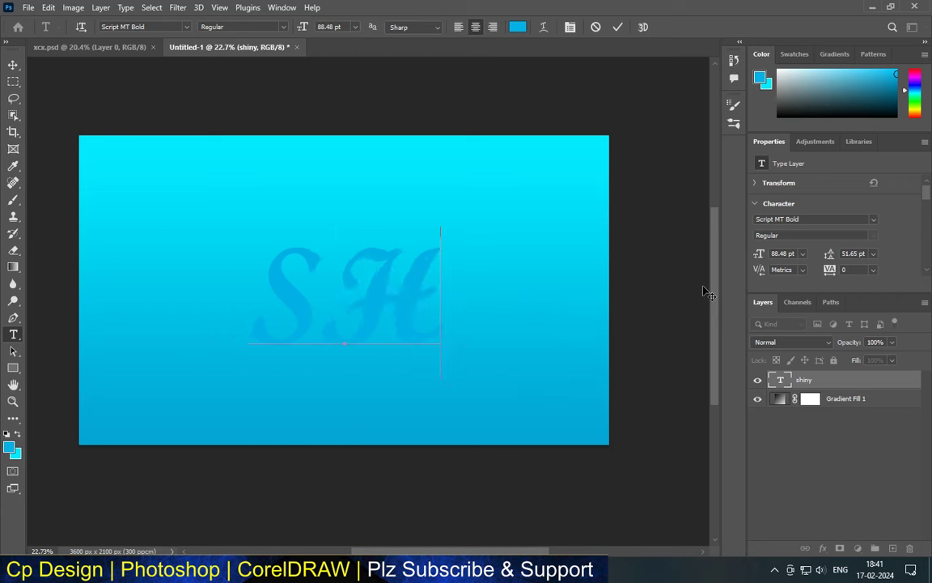
pyautogui.press('BackSpace')
pyautogui.scroll(-3, 818, 252)
pyautogui.scroll(-2, 819, 254)
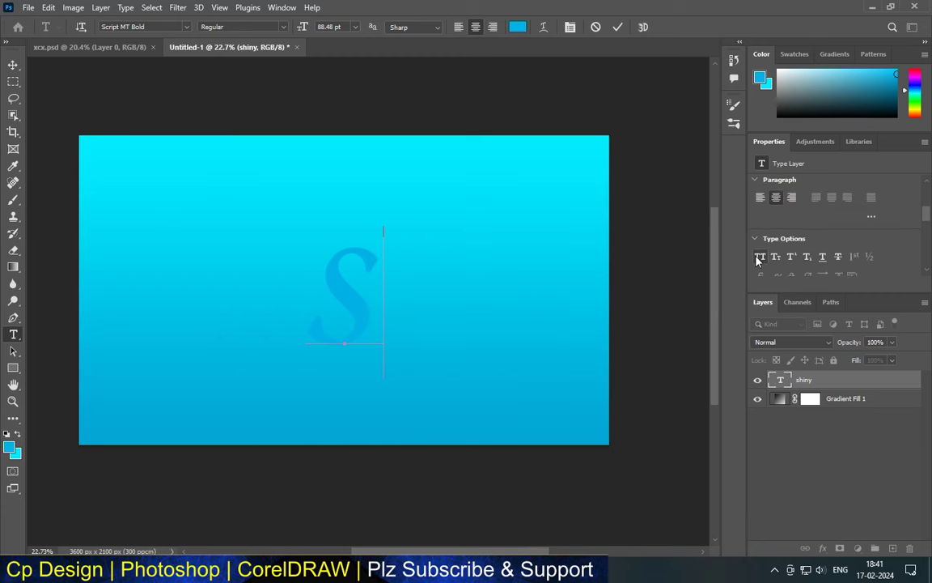
# Turn off All Caps and retype the text as 'Shiny' in mixed case
pyautogui.moveTo(293, 304); pyautogui.dragTo(410, 303)
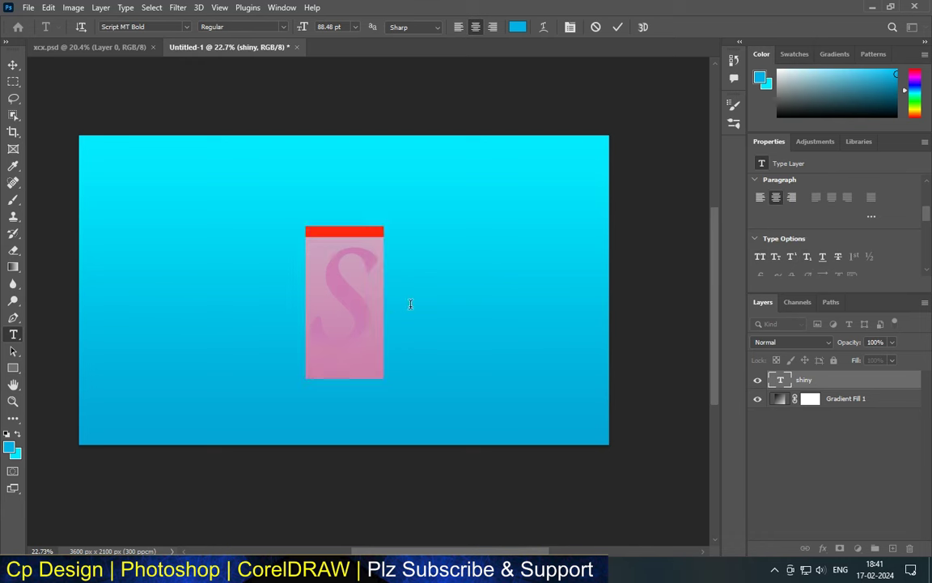
pyautogui.click(759, 257)
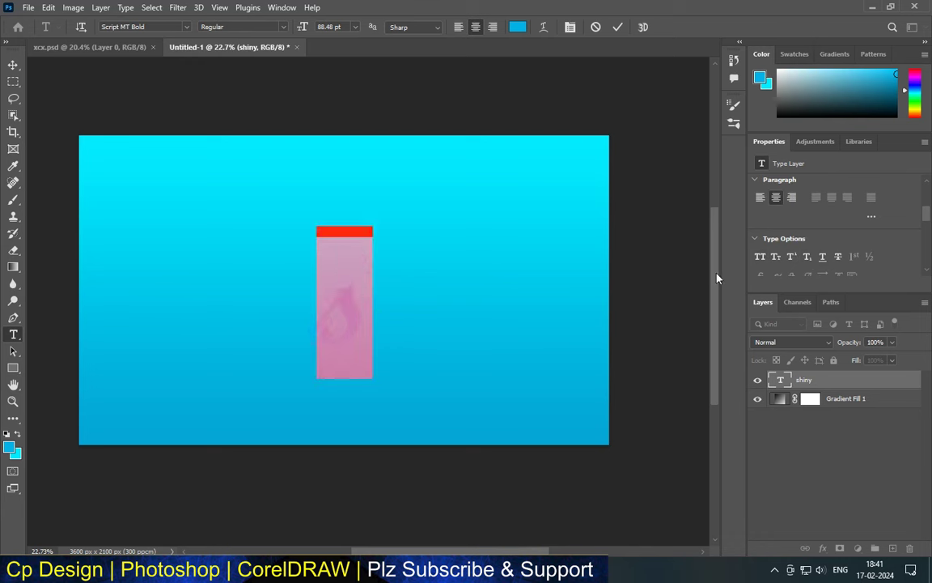
pyautogui.press('Right')
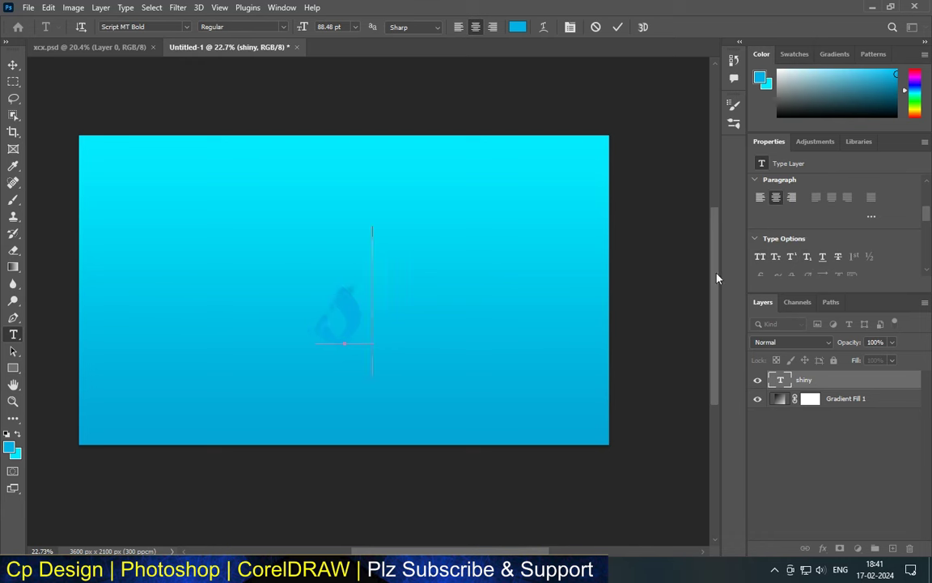
pyautogui.press('BackSpace')
pyautogui.write('S')
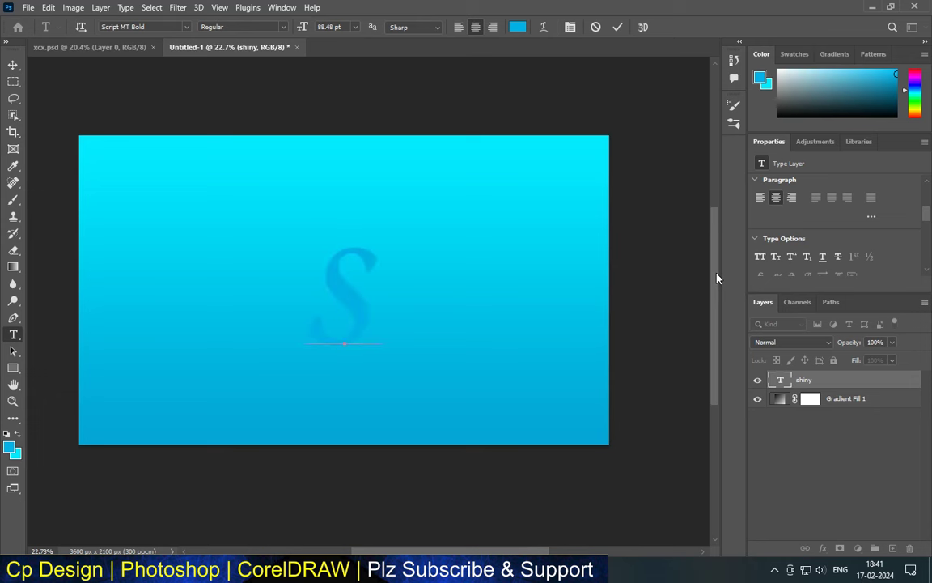
pyautogui.write('hiny')
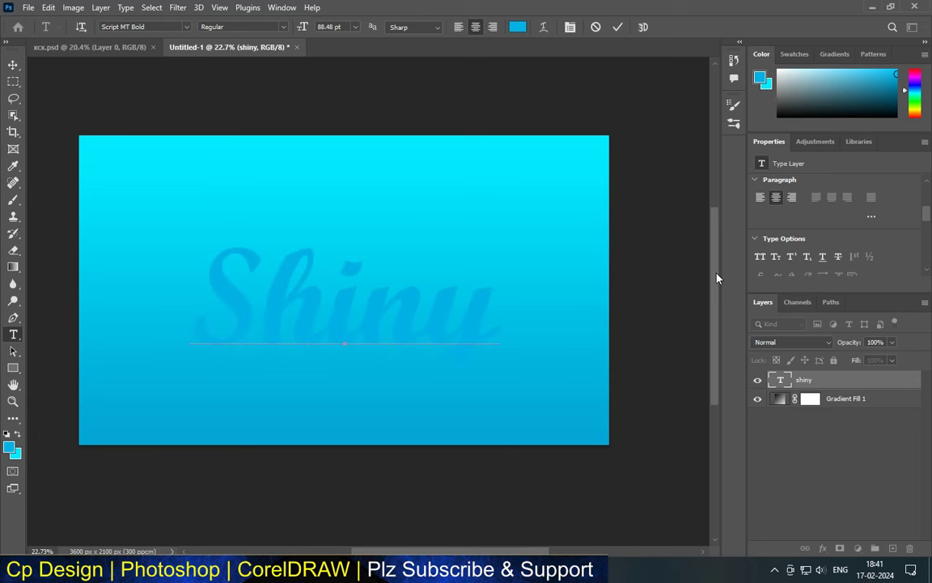
pyautogui.click(13, 65)
# Scale the Shiny text to about 128% (113.56 pt) and nudge it up and left
pyautogui.click(466, 316)
pyautogui.hotkey('ctrl', '+')
pyautogui.click(344, 321)
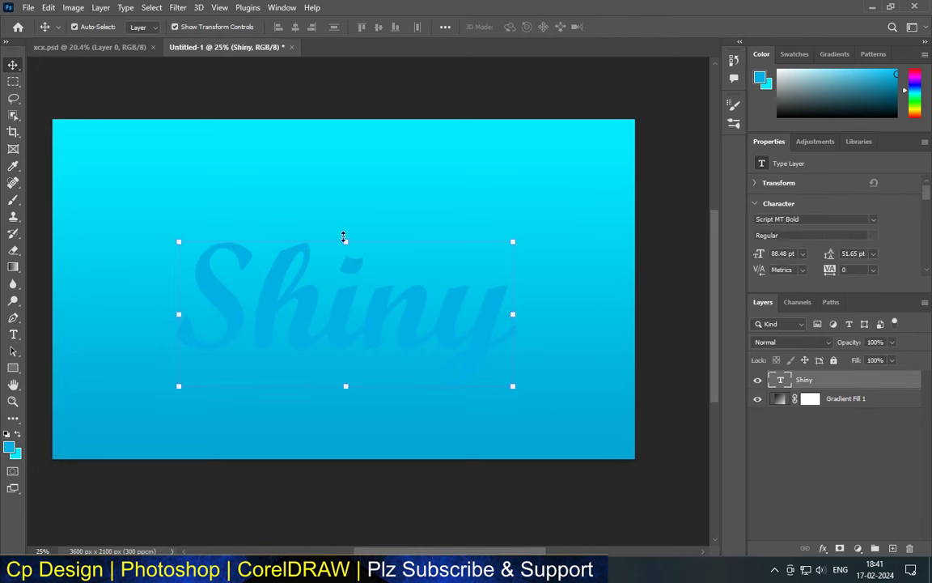
pyautogui.hotkey('ctrl', 't')
pyautogui.moveTo(345, 377); pyautogui.dragTo(345, 403)
pyautogui.moveTo(343, 209); pyautogui.dragTo(344, 189)
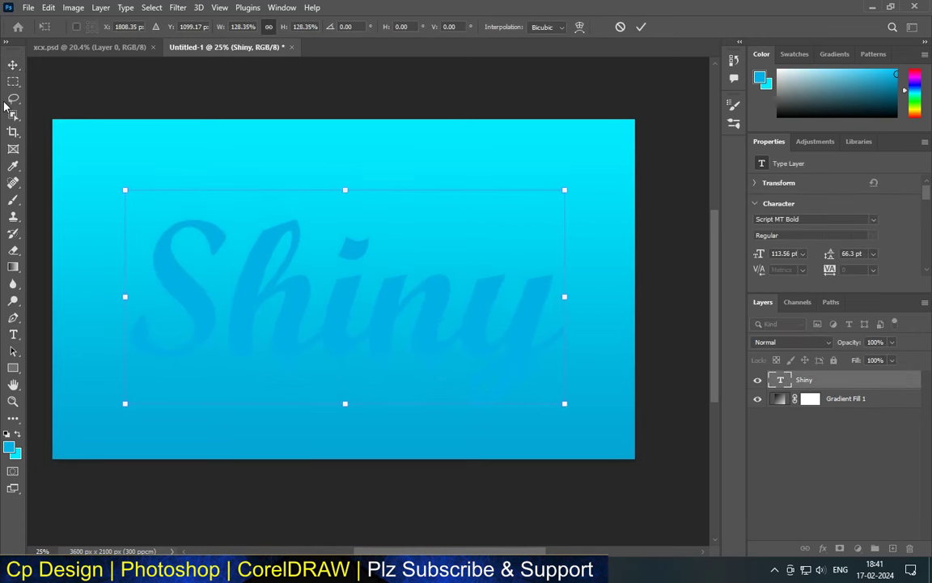
pyautogui.click(149, 85)
pyautogui.moveTo(348, 324); pyautogui.dragTo(339, 314)
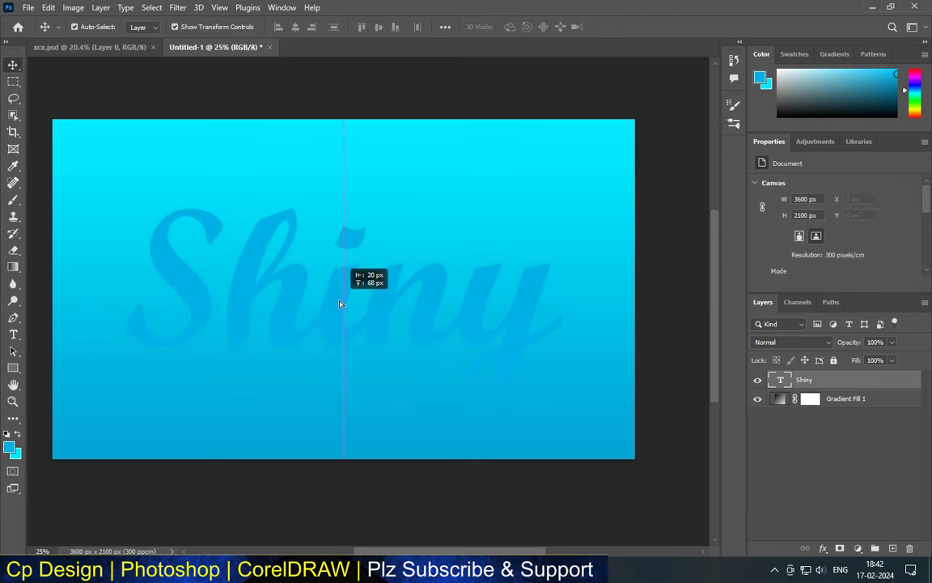
# Select all of the Shiny text with the Type tool
pyautogui.click(13, 334)
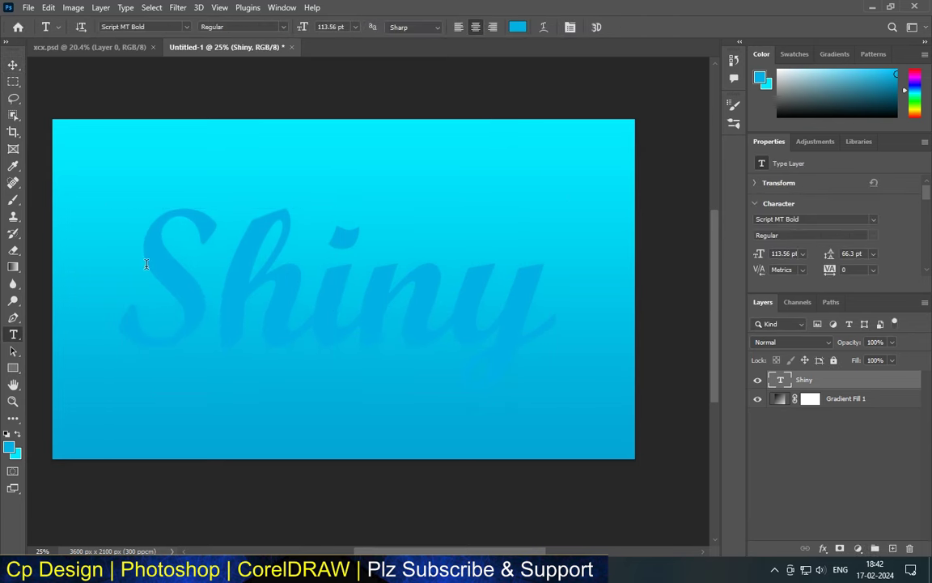
pyautogui.moveTo(145, 266); pyautogui.dragTo(538, 277)
pyautogui.click(186, 29)
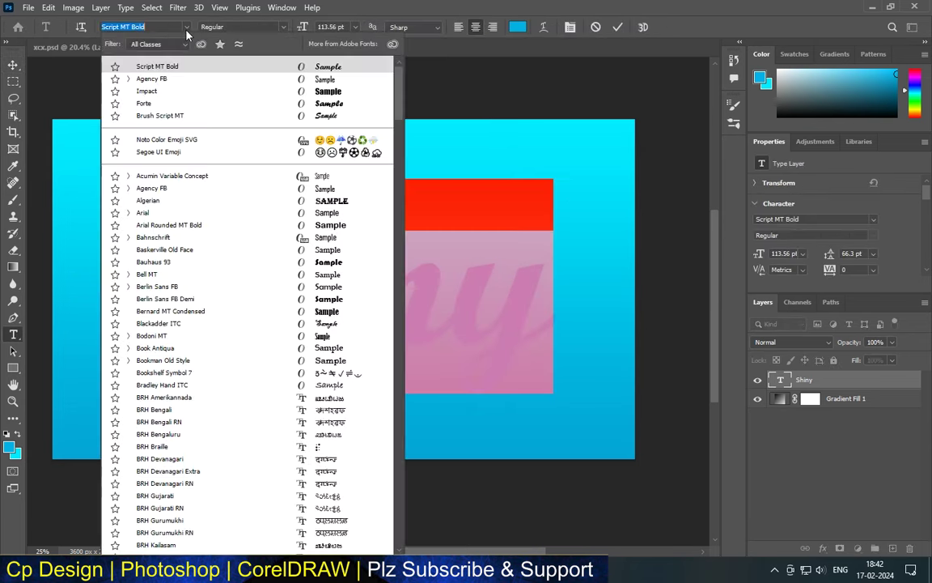
# Set the Shiny text font to Forte
pyautogui.click(356, 103)
pyautogui.click(357, 198)
pyautogui.scroll(-2, 447, 252)
pyautogui.scroll(1, 379, 254)
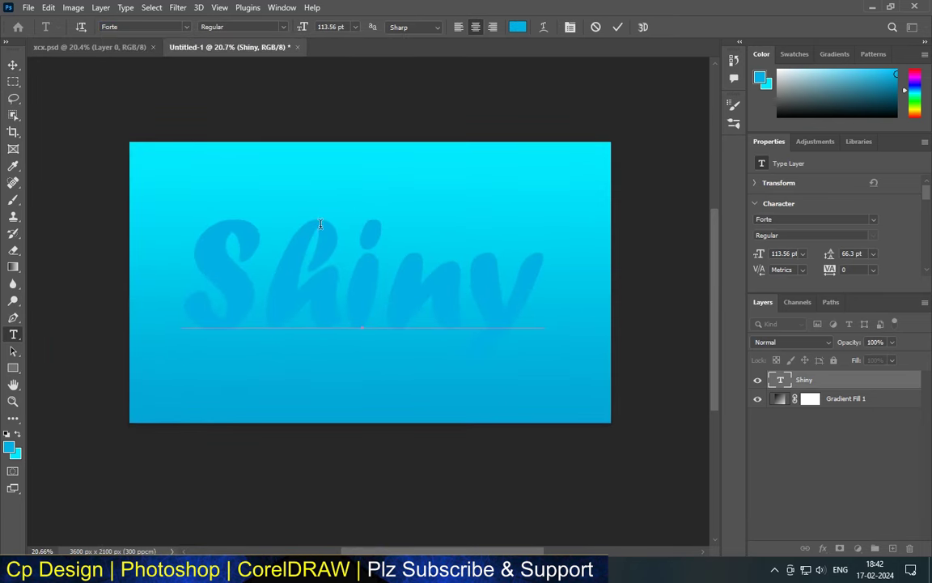
# Move the Shiny text slightly right and up, then open its Layer Style settings
pyautogui.click(12, 68)
pyautogui.scroll(1, 348, 259)
pyautogui.moveTo(359, 281)
pyautogui.mouseDown()
pyautogui.moveTo(371, 290)
pyautogui.moveTo(365, 283)
pyautogui.mouseUp()
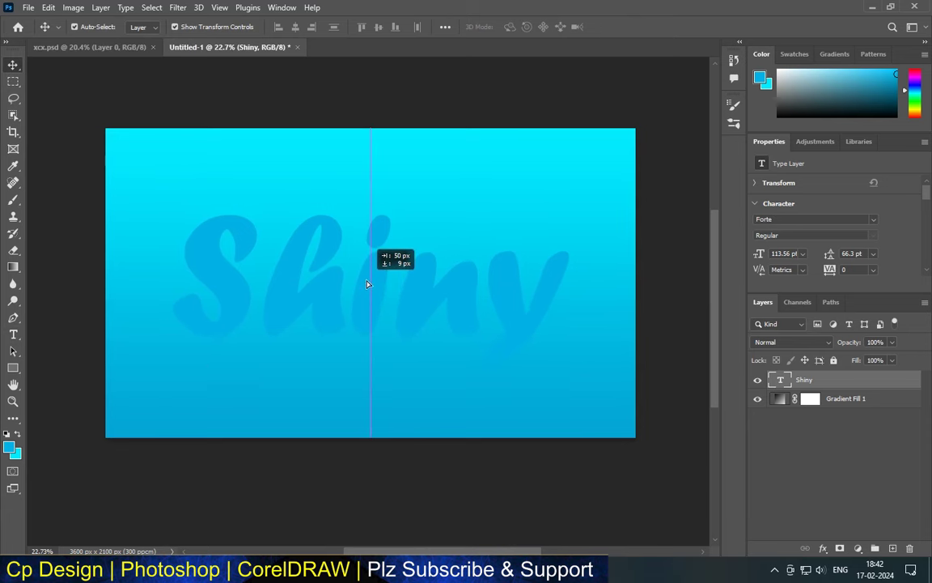
pyautogui.moveTo(365, 283); pyautogui.dragTo(385, 254)
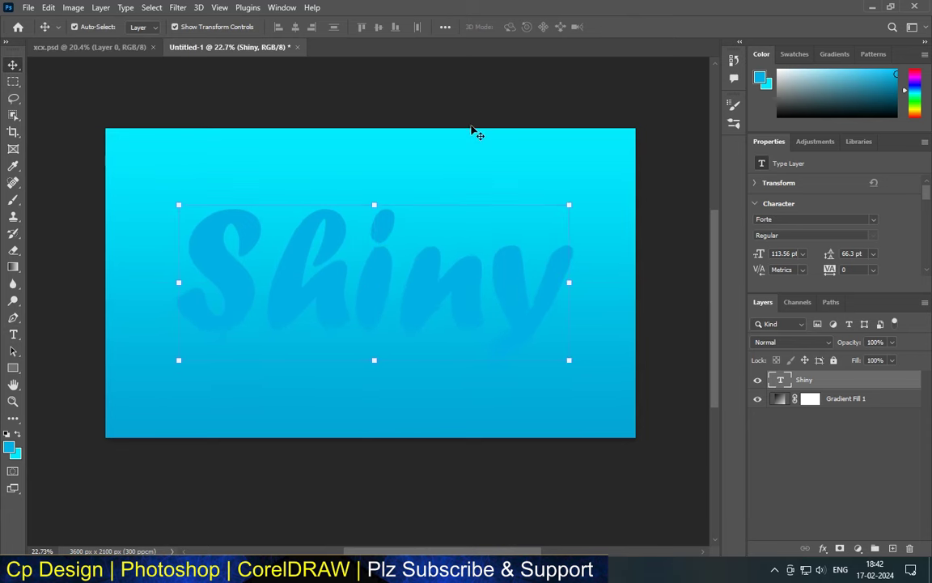
pyautogui.click(433, 116)
pyautogui.scroll(2, 380, 259)
pyautogui.click(375, 281)
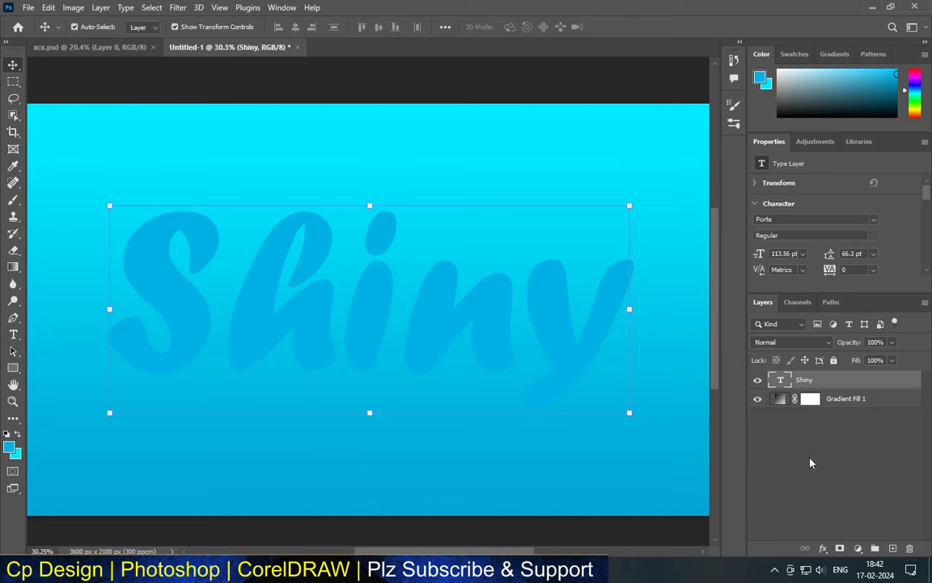
pyautogui.doubleClick(851, 380)
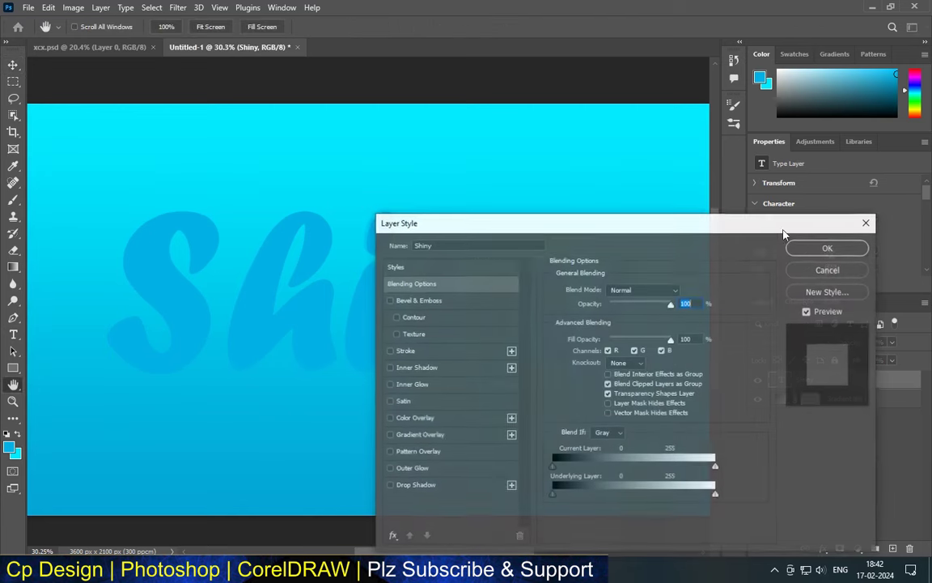
# Hide the Properties and Color panels
pyautogui.click(864, 221)
pyautogui.click(283, 6)
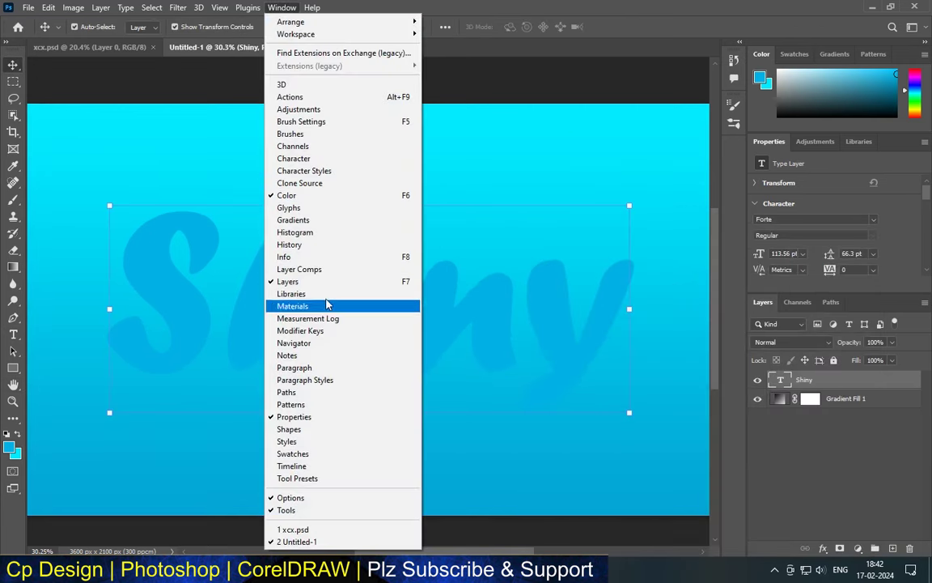
pyautogui.click(301, 415)
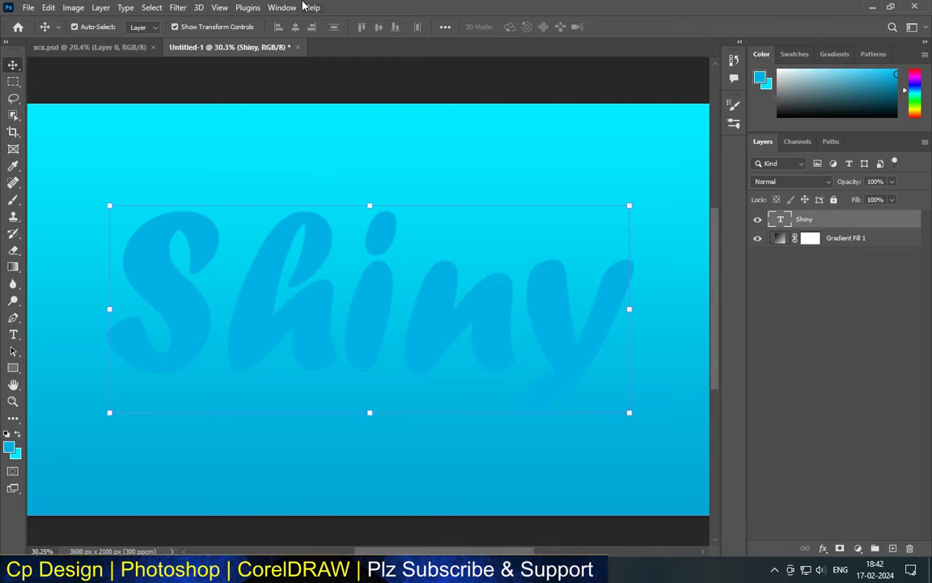
pyautogui.click(281, 7)
pyautogui.click(301, 195)
# Reopen Layer Style for Shiny and enable a 35% opacity, 18 px Drop Shadow
pyautogui.scroll(2, 286, 265)
pyautogui.scroll(-2, 285, 265)
pyautogui.scroll(1, 285, 265)
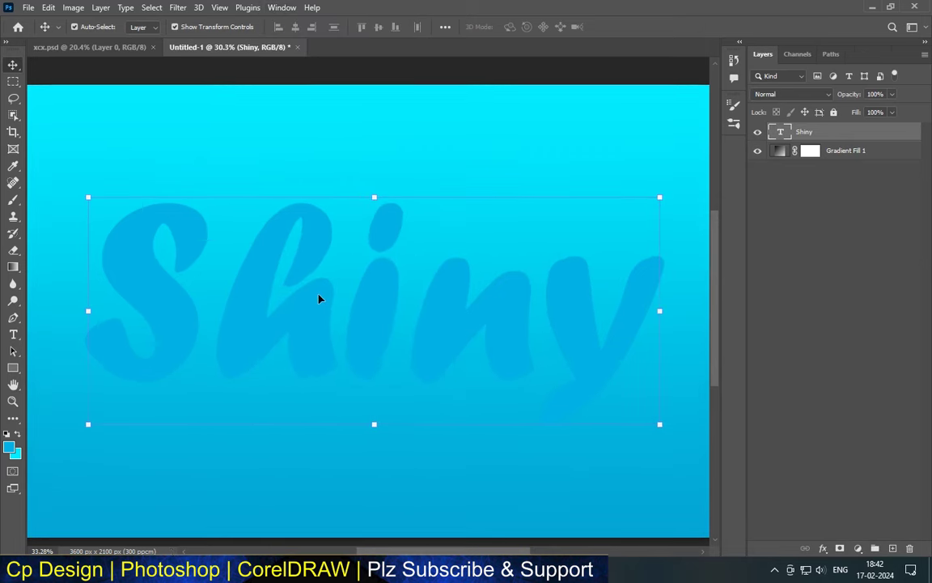
pyautogui.doubleClick(840, 133)
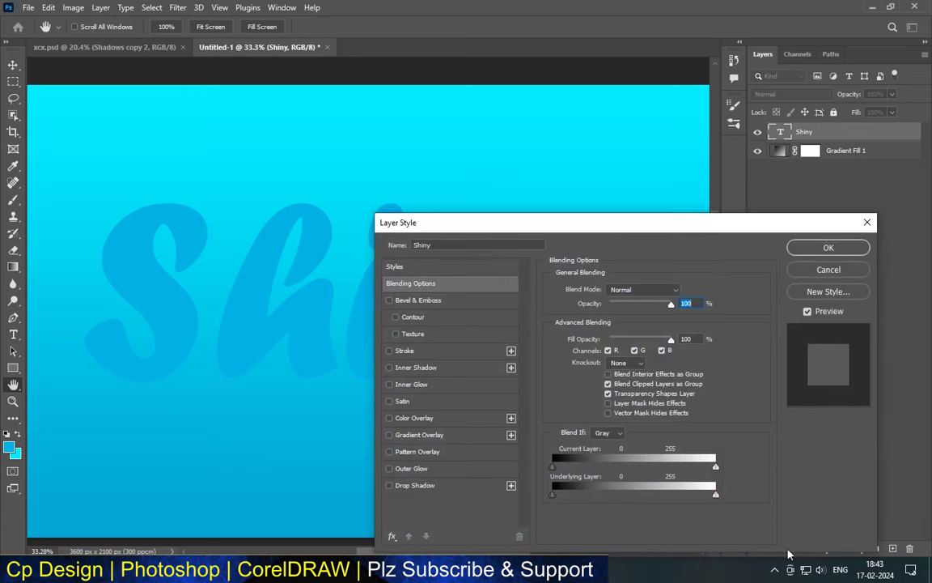
pyautogui.click(432, 490)
# Set the drop shadow colour to dark blue 001a27
pyautogui.moveTo(438, 223); pyautogui.dragTo(371, 107)
pyautogui.click(617, 175)
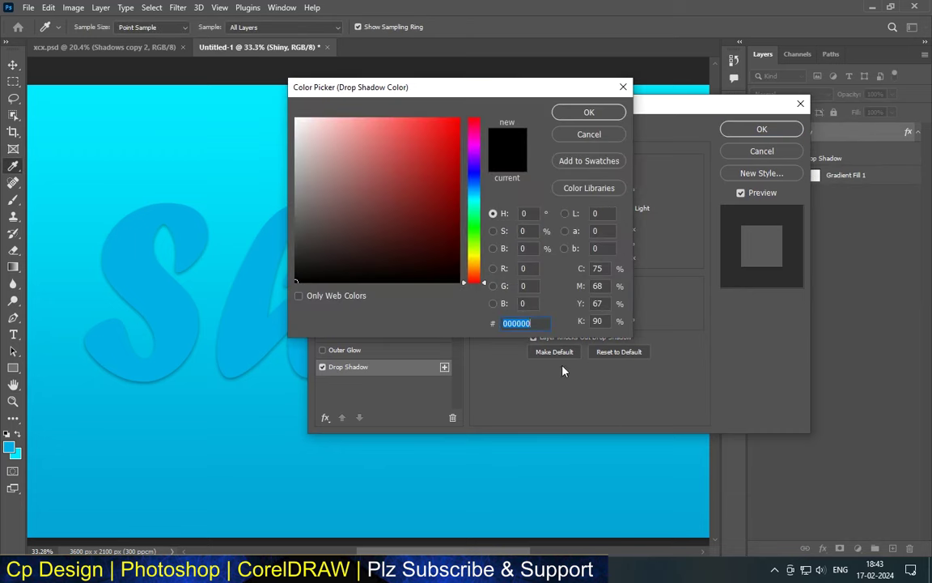
pyautogui.write('001a27')
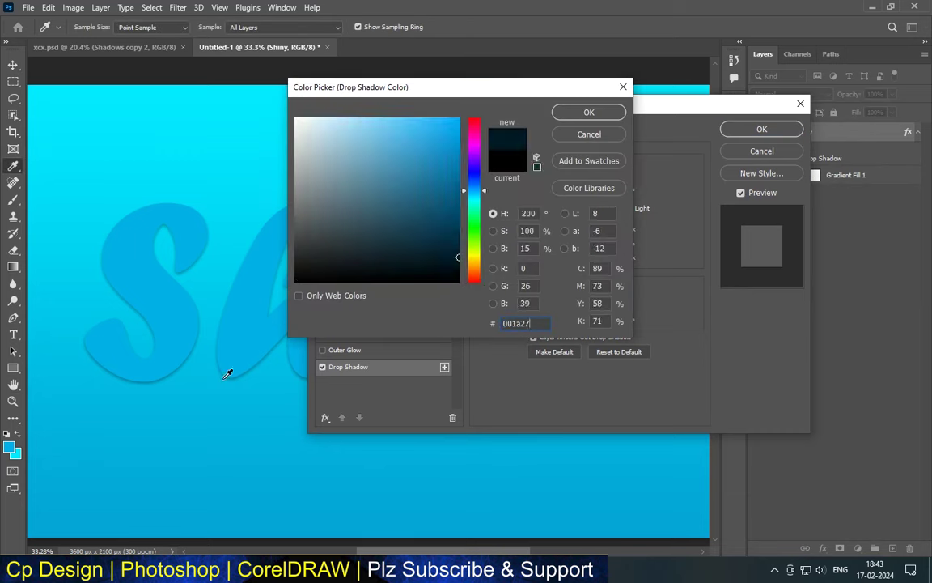
pyautogui.doubleClick(536, 323)
pyautogui.click(591, 113)
# Give the Multiply shadow 30% opacity, no global light, distance 137, spread 2, size 111, and duplicate it
pyautogui.click(566, 172)
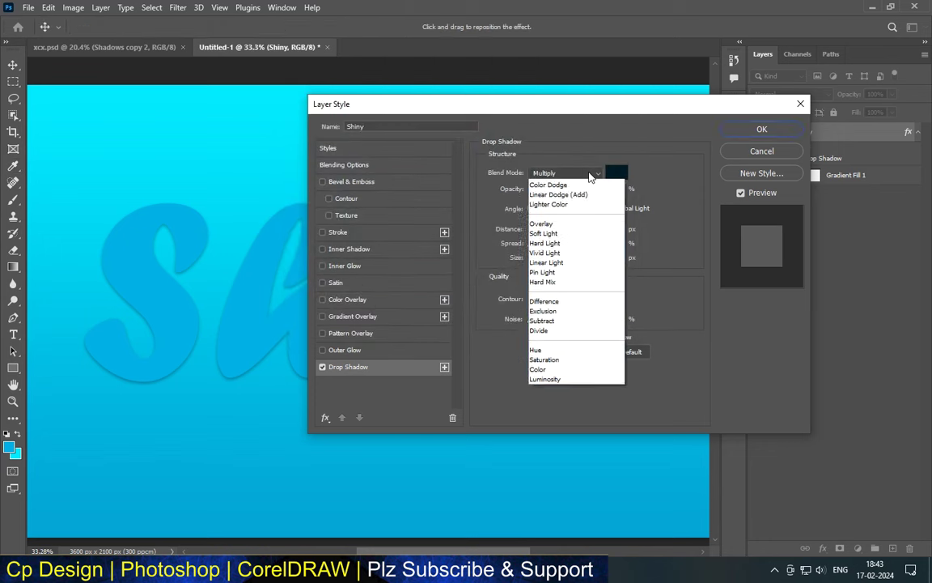
pyautogui.click(518, 215)
pyautogui.doubleClick(616, 189)
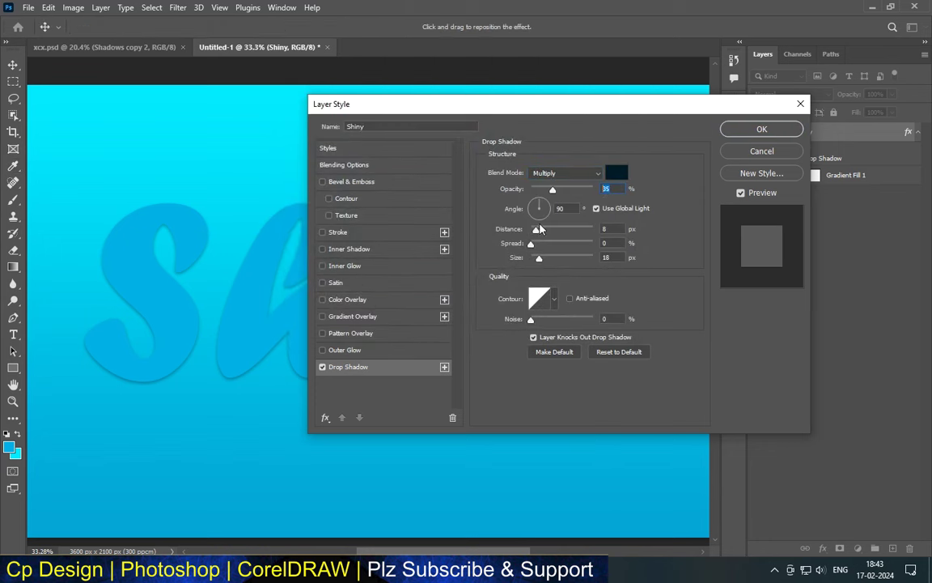
pyautogui.write('30')
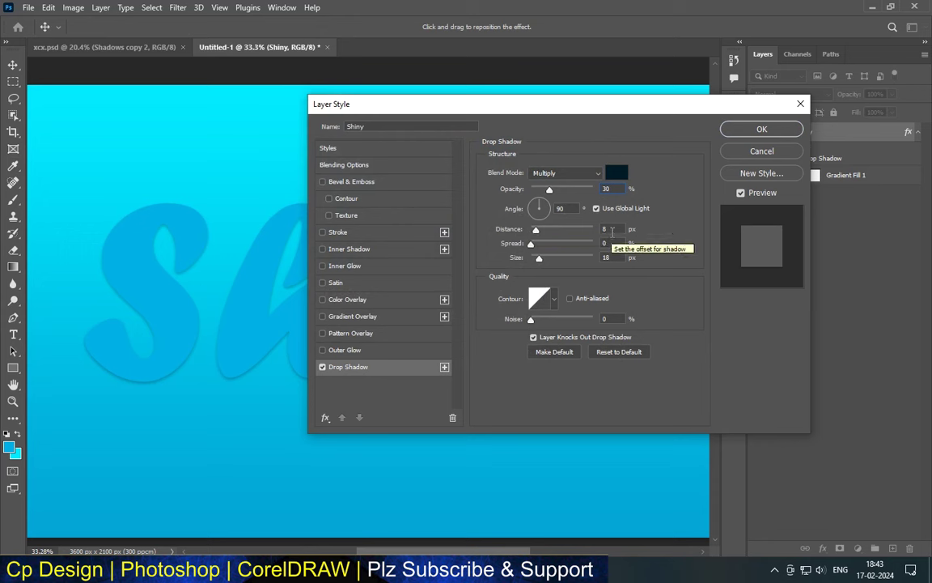
pyautogui.click(610, 229)
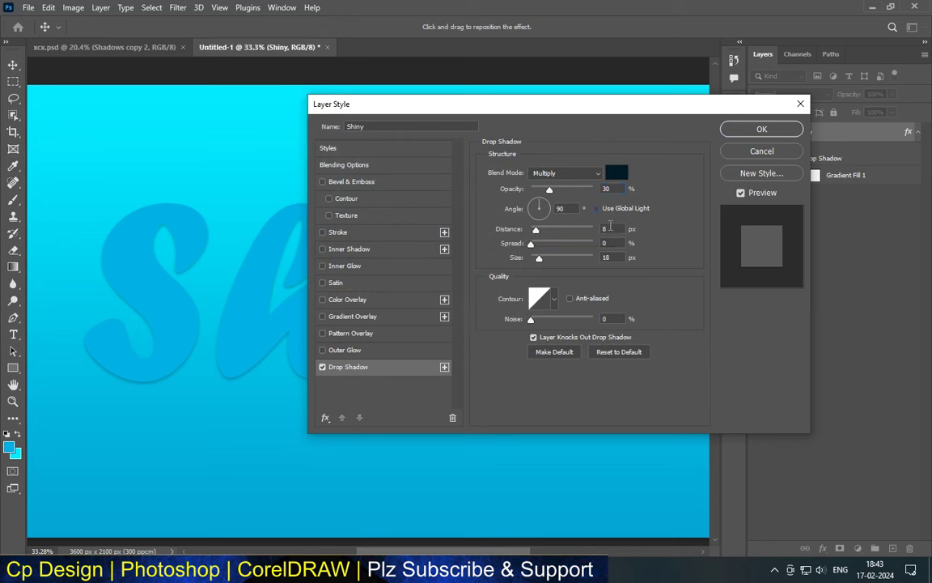
pyautogui.write('137')
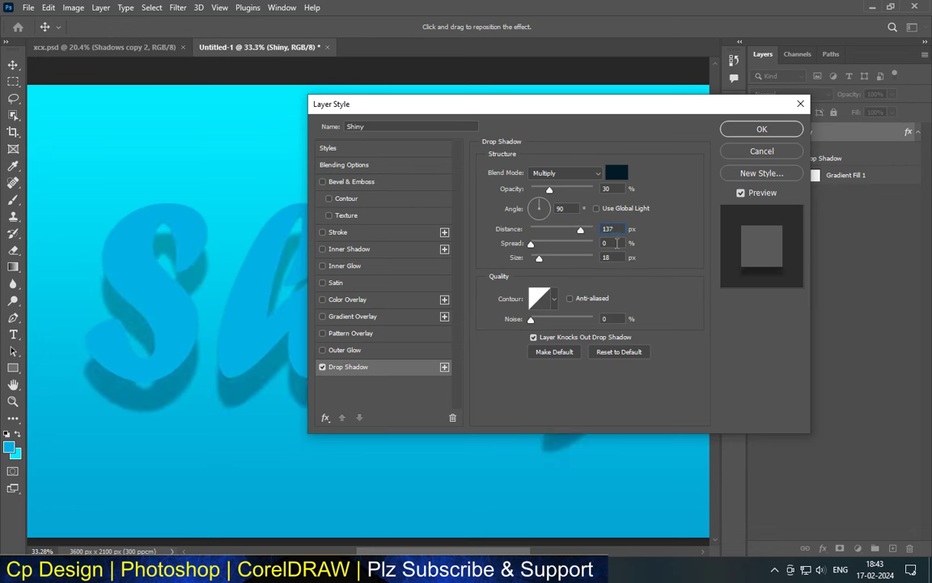
pyautogui.write('2')
pyautogui.write('111')
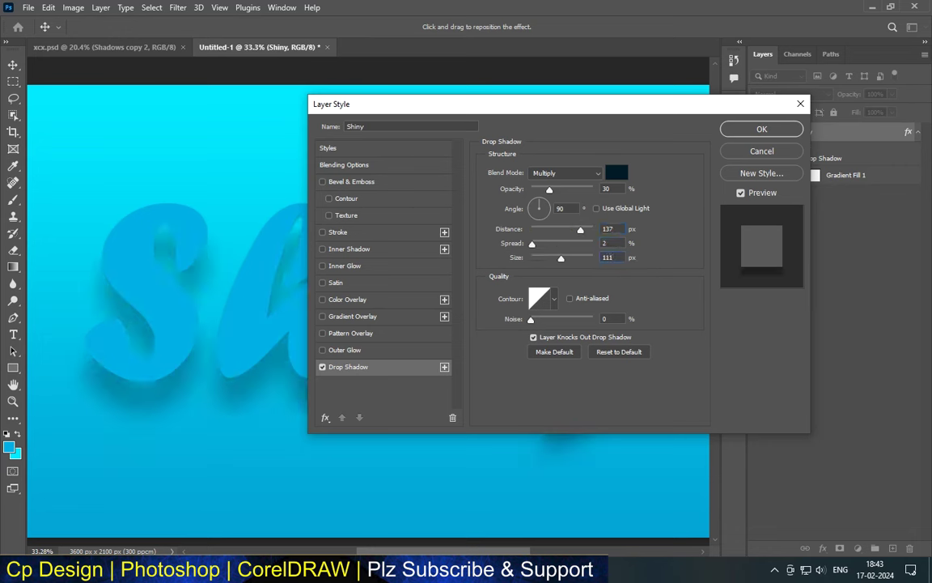
pyautogui.click(445, 367)
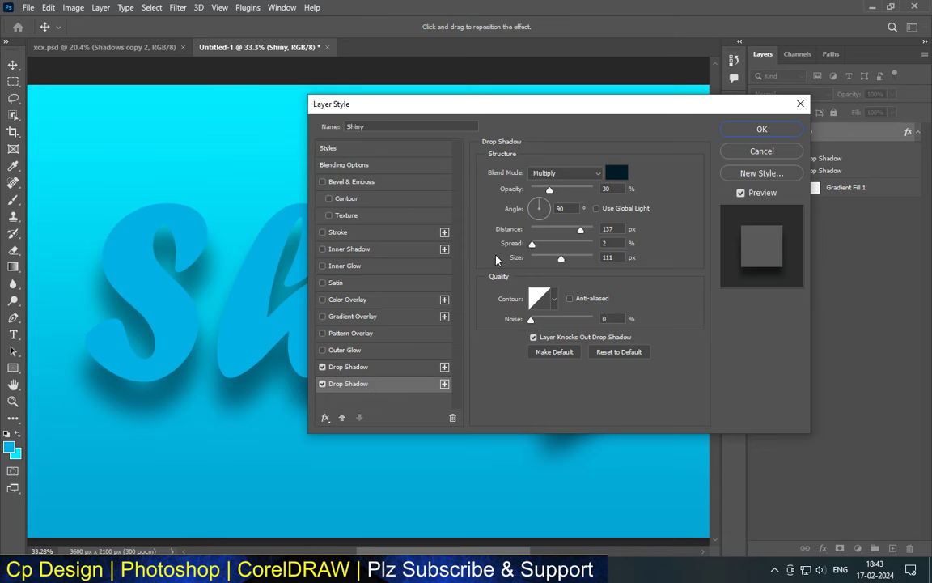
# Set the second drop shadow to opacity 40, distance 98, size 79
pyautogui.click(597, 172)
pyautogui.click(550, 220)
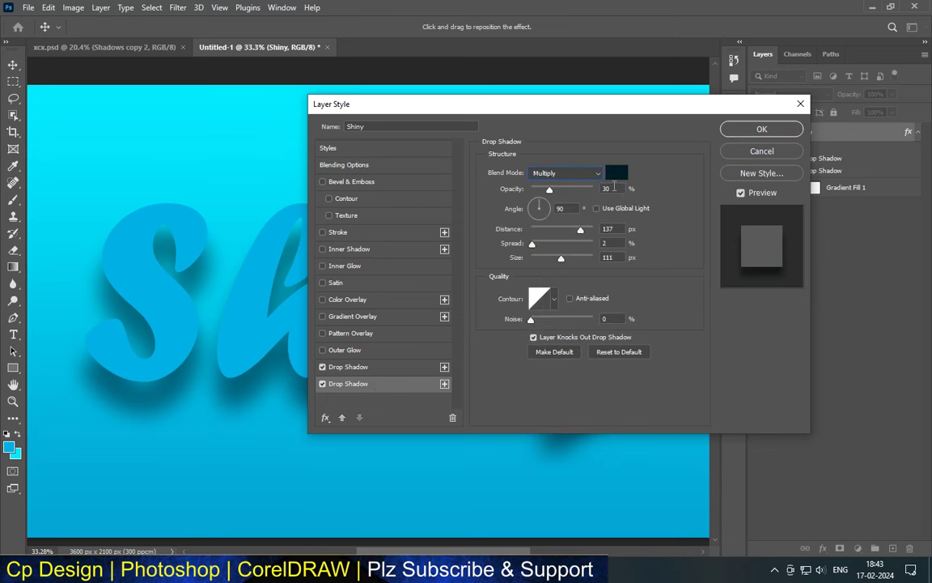
pyautogui.write('40')
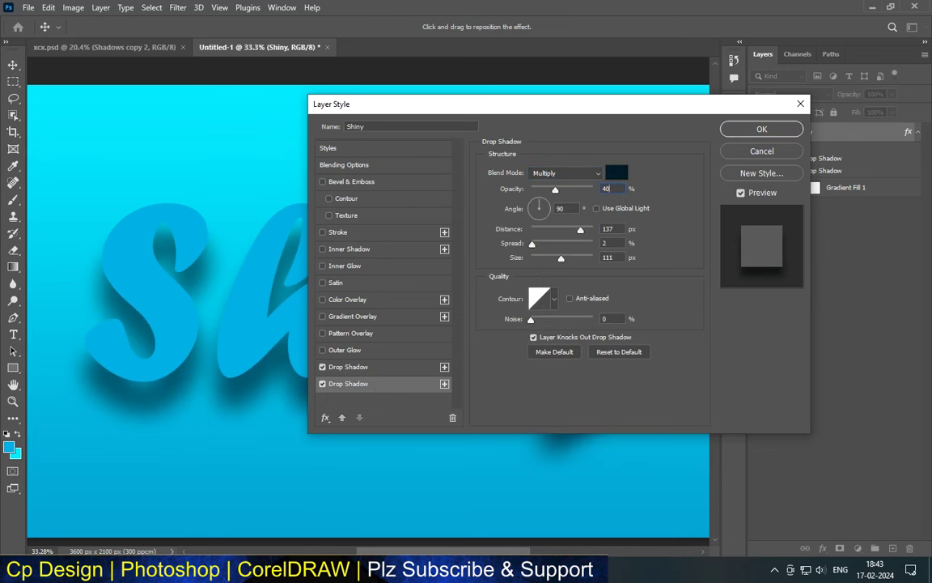
pyautogui.doubleClick(608, 229)
pyautogui.write('98')
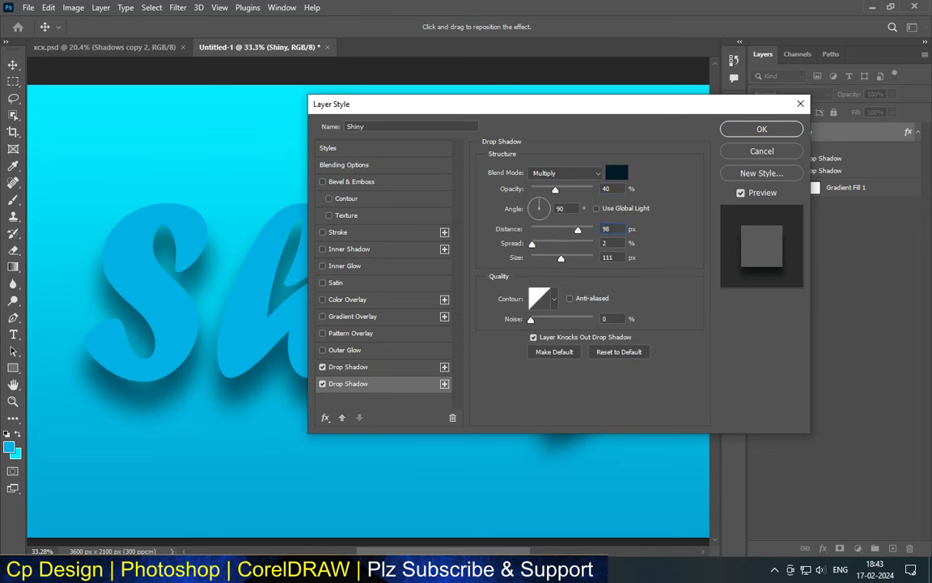
pyautogui.doubleClick(608, 257)
pyautogui.write('79')
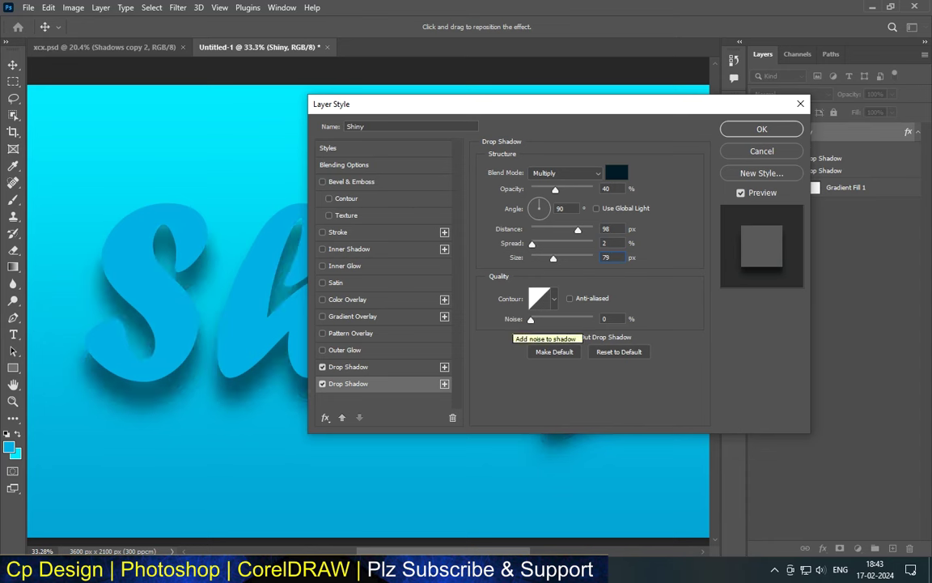
# Add a third drop shadow with opacity 70, distance 49, spread 14, size 49, and confirm
pyautogui.click(444, 385)
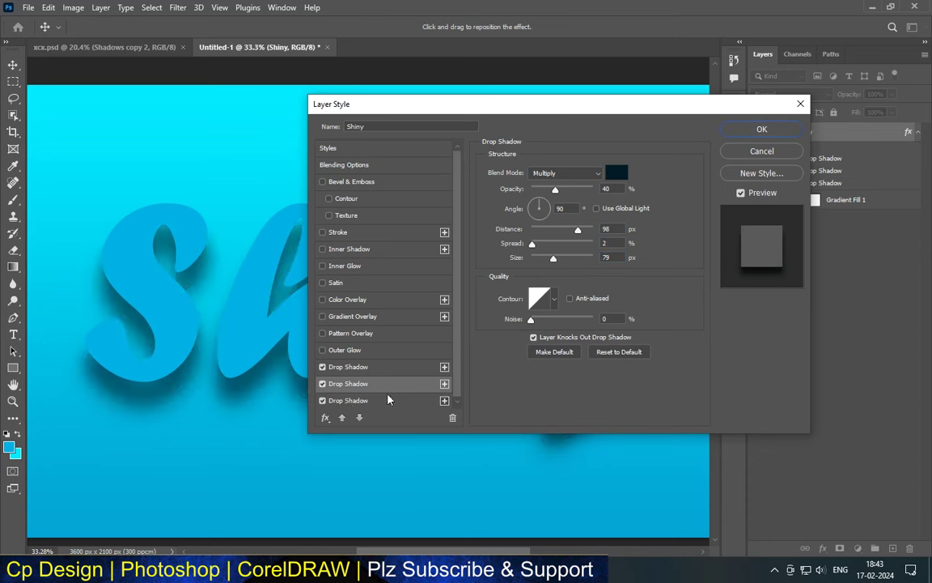
pyautogui.click(347, 403)
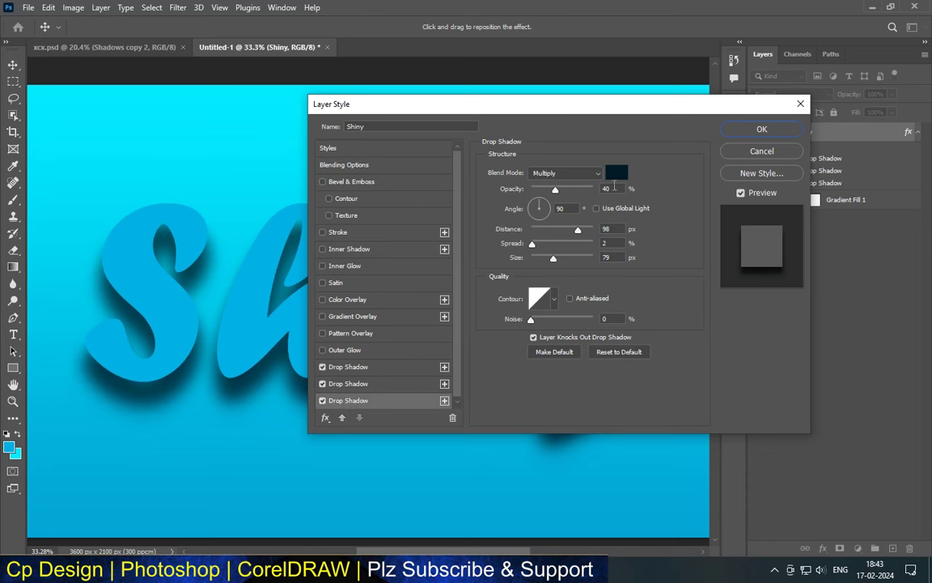
pyautogui.doubleClick(608, 188)
pyautogui.write('70')
pyautogui.press('Tab')
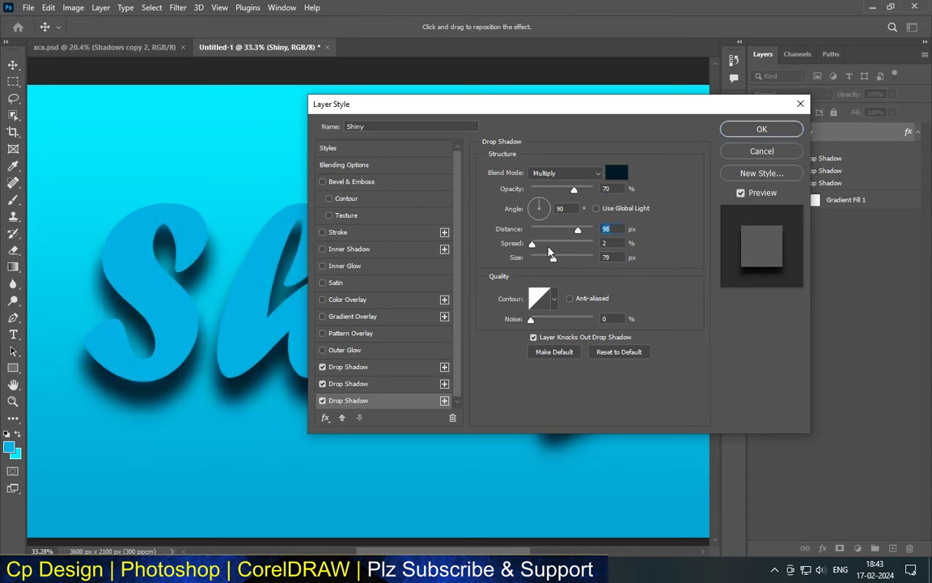
pyautogui.write('49')
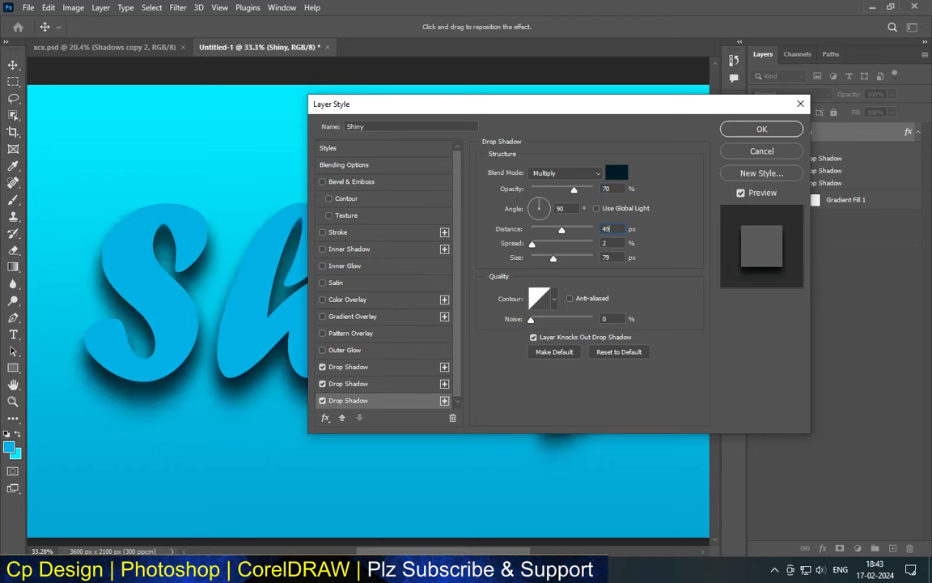
pyautogui.press('Tab')
pyautogui.write('14')
pyautogui.press('Tab')
pyautogui.write('49')
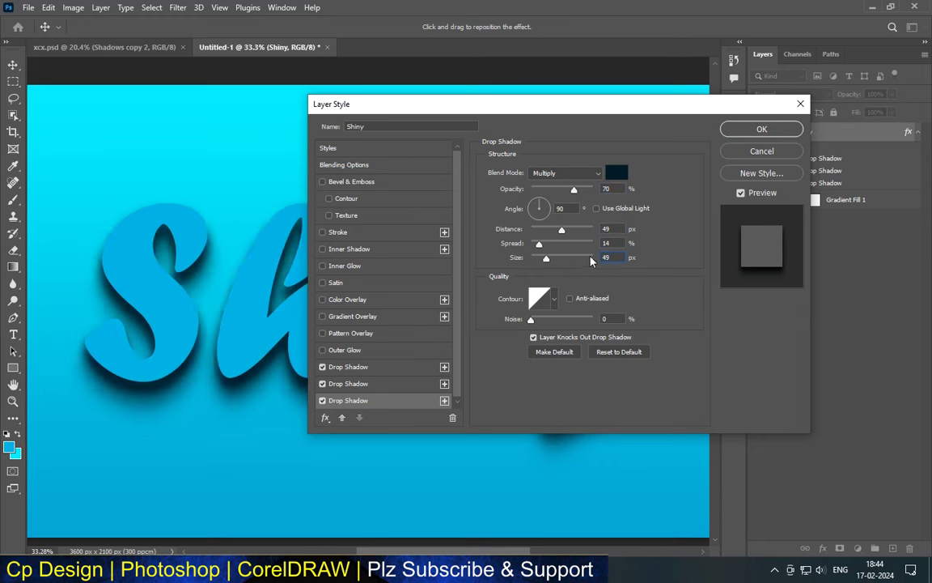
pyautogui.click(761, 129)
# Duplicate the shadowed Shiny layer as Shiny copy, collapse both effects lists, and open its Layer Style
pyautogui.scroll(-1, 377, 240)
pyautogui.scroll(2, 354, 277)
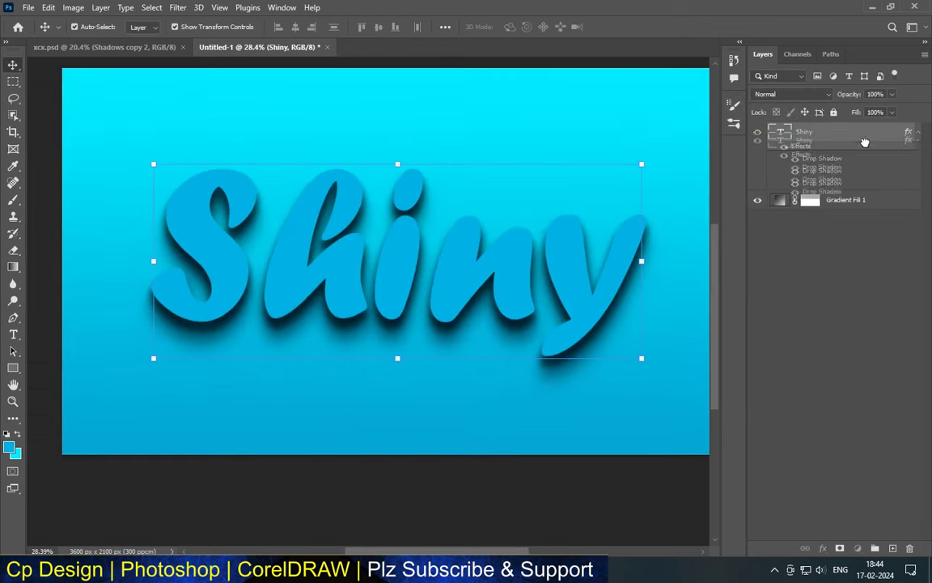
pyautogui.moveTo(862, 135); pyautogui.dragTo(875, 547)
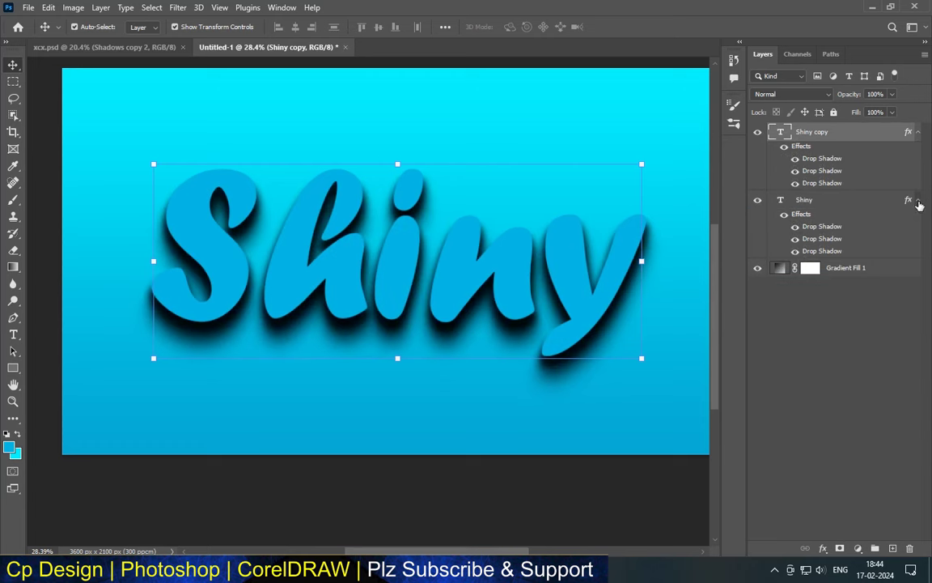
pyautogui.click(917, 132)
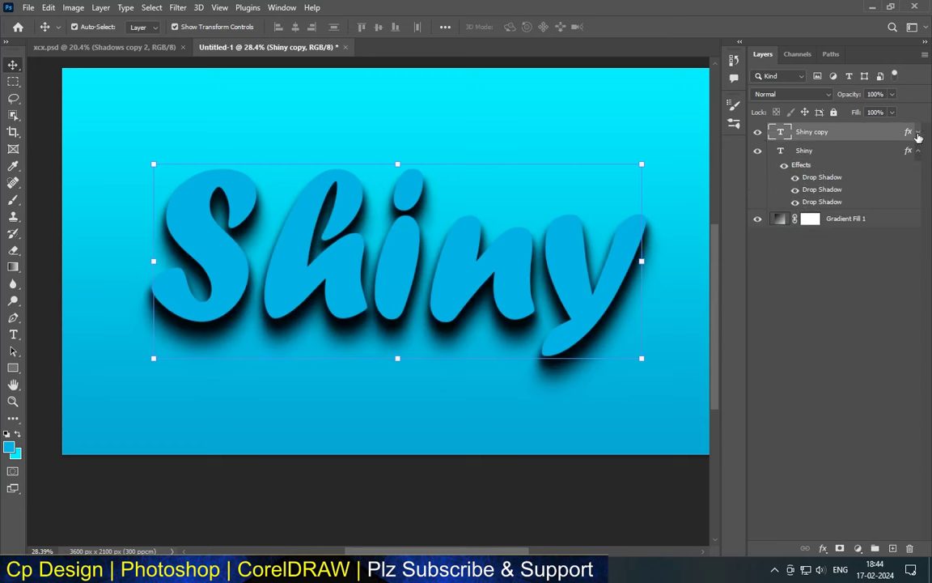
pyautogui.click(917, 151)
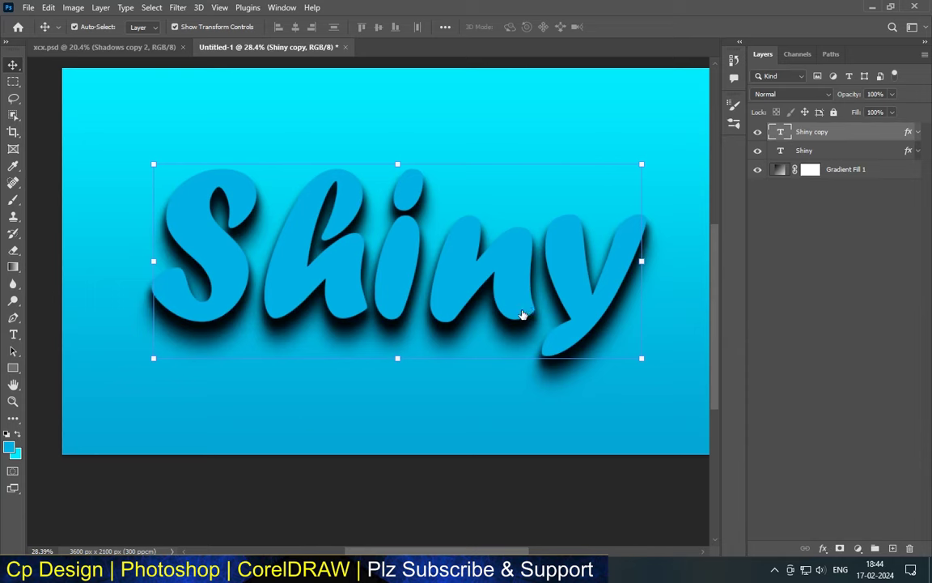
pyautogui.doubleClick(522, 313)
pyautogui.click(405, 399)
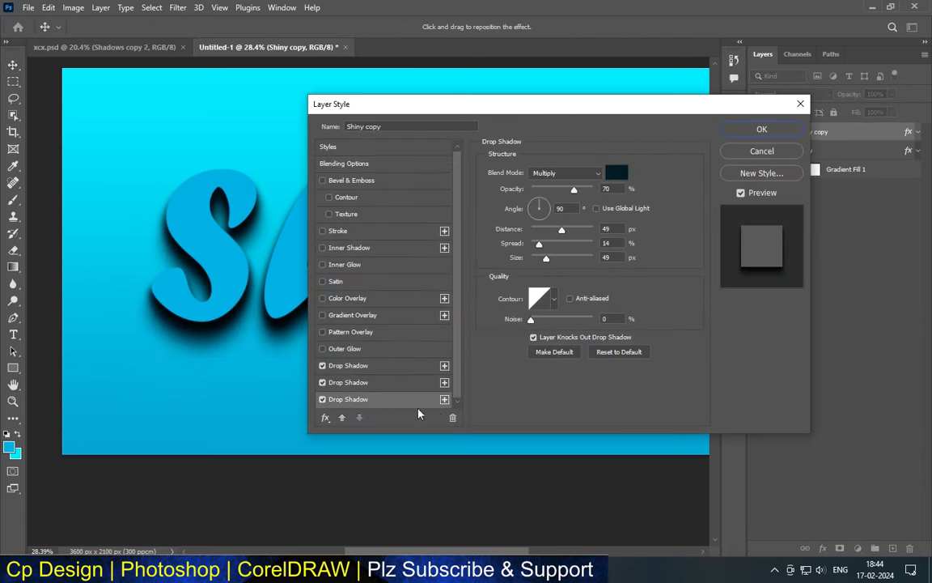
# Delete two of Shiny copy's drop shadows and disable the remaining one
pyautogui.click(452, 417)
pyautogui.click(452, 417)
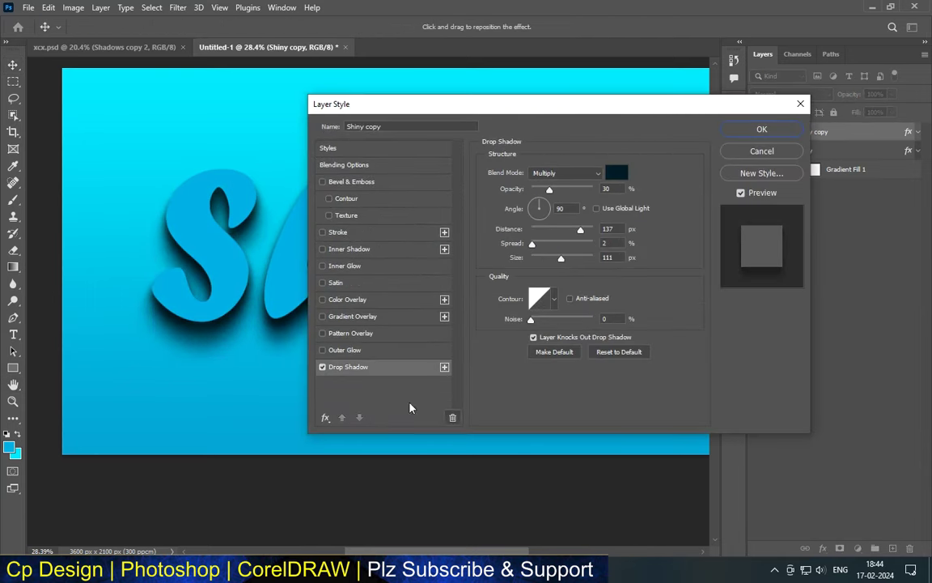
pyautogui.click(323, 369)
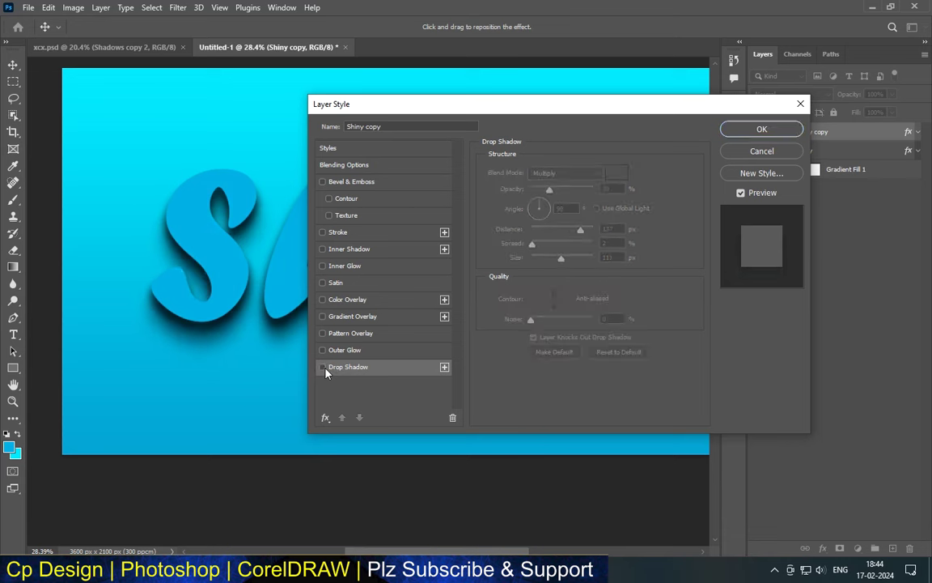
pyautogui.click(348, 216)
pyautogui.click(328, 216)
# Add a 35 px Outside stroke to Shiny copy, with Bevel & Emboss turned off
pyautogui.click(349, 232)
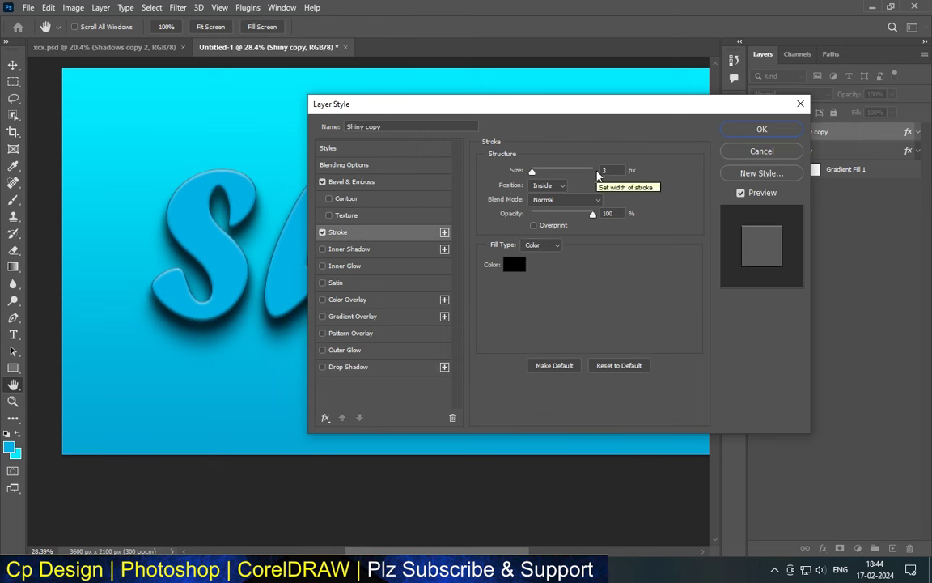
pyautogui.click(562, 186)
pyautogui.click(559, 185)
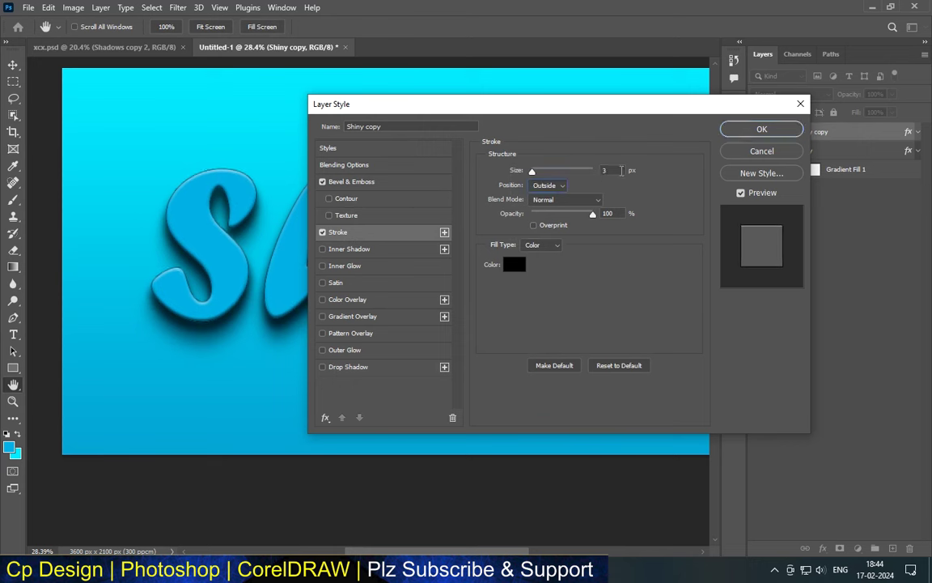
pyautogui.write('35')
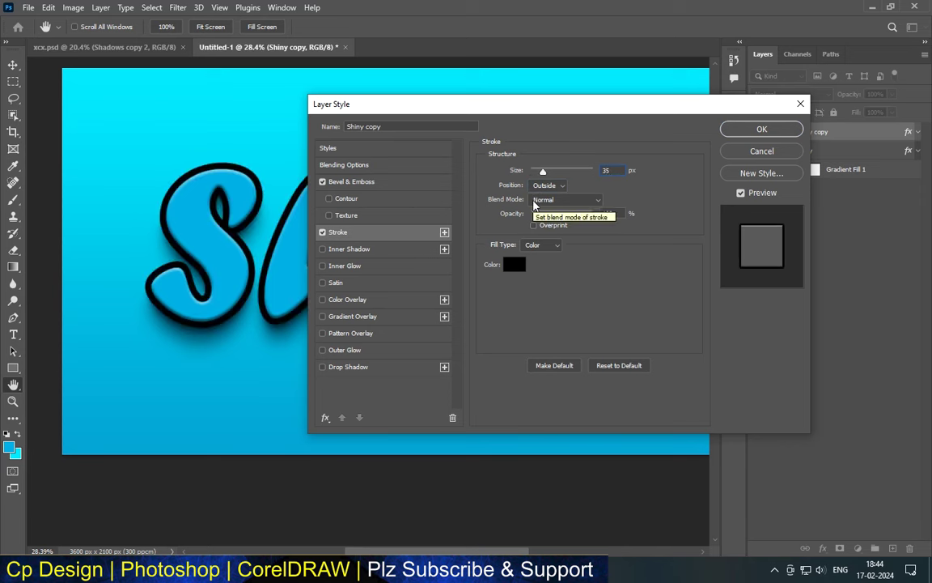
pyautogui.click(322, 182)
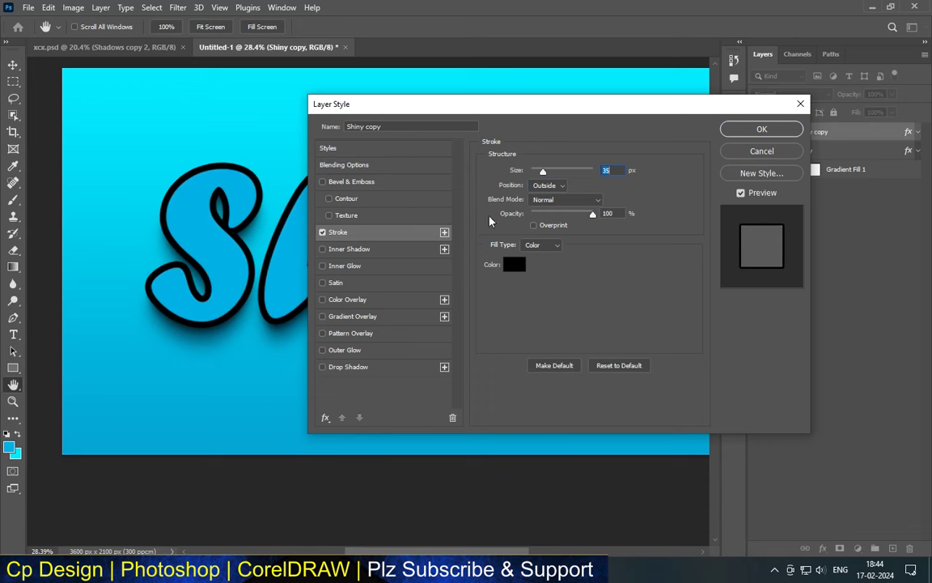
pyautogui.click(524, 262)
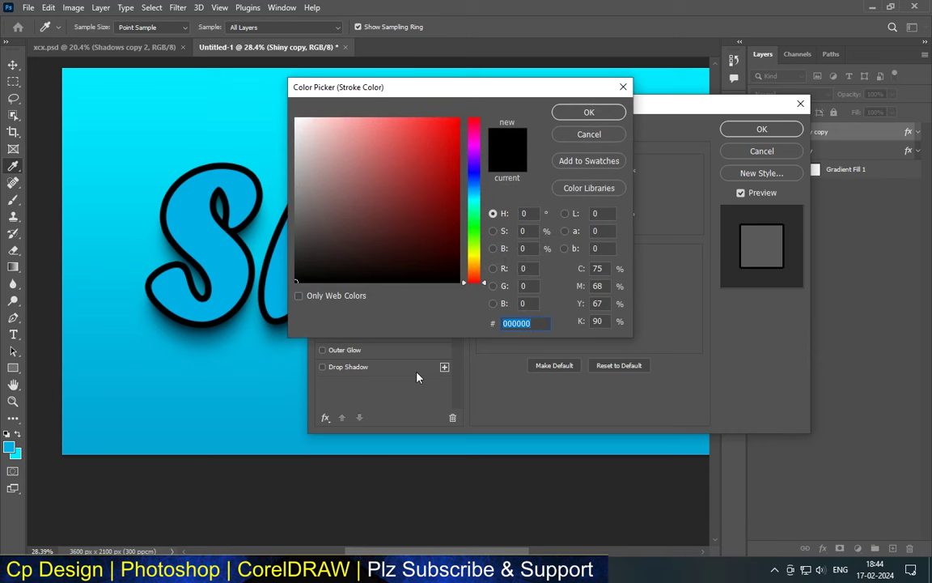
# Make the stroke grey #b9b9b9 and enable a Smooth Stroke Emboss bevel
pyautogui.write('b9b9b9')
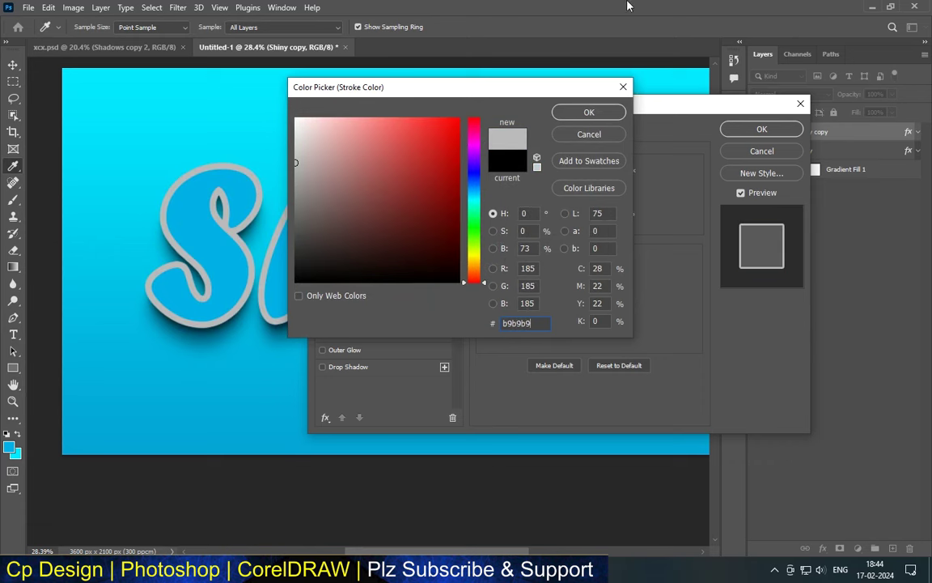
pyautogui.click(588, 111)
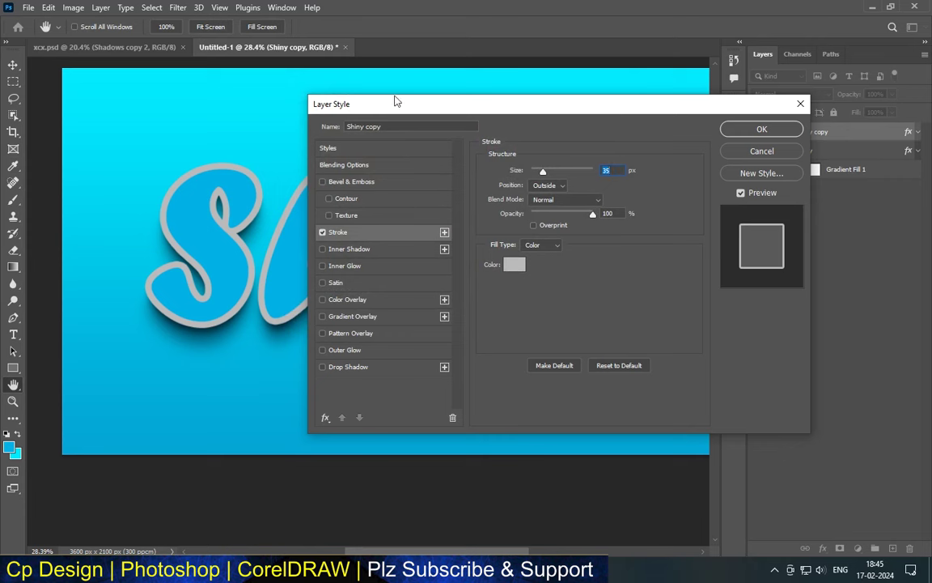
pyautogui.click(388, 183)
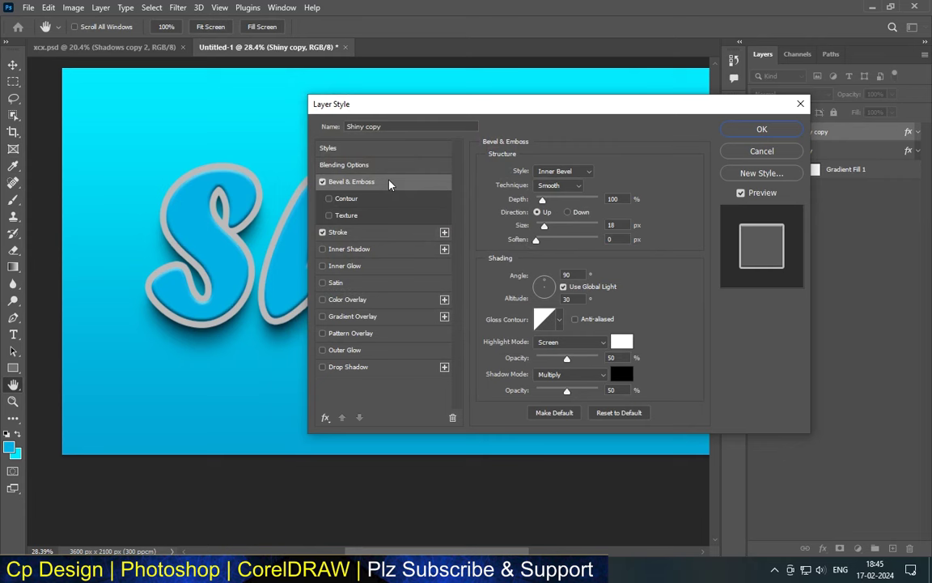
pyautogui.click(565, 172)
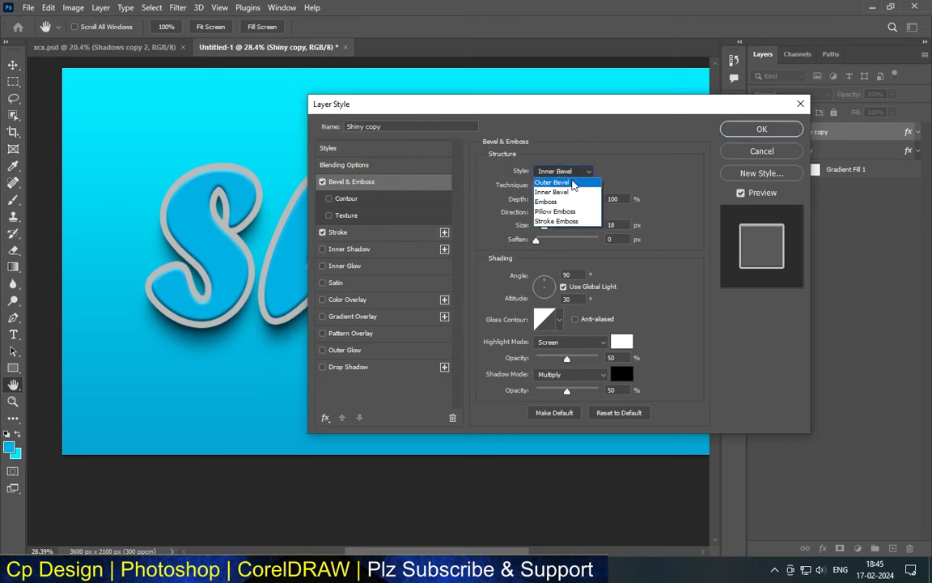
pyautogui.click(566, 221)
pyautogui.click(559, 185)
pyautogui.click(558, 194)
# Set bevel size 125 and altitude 70° without global light, plus a new gloss contour
pyautogui.click(624, 198)
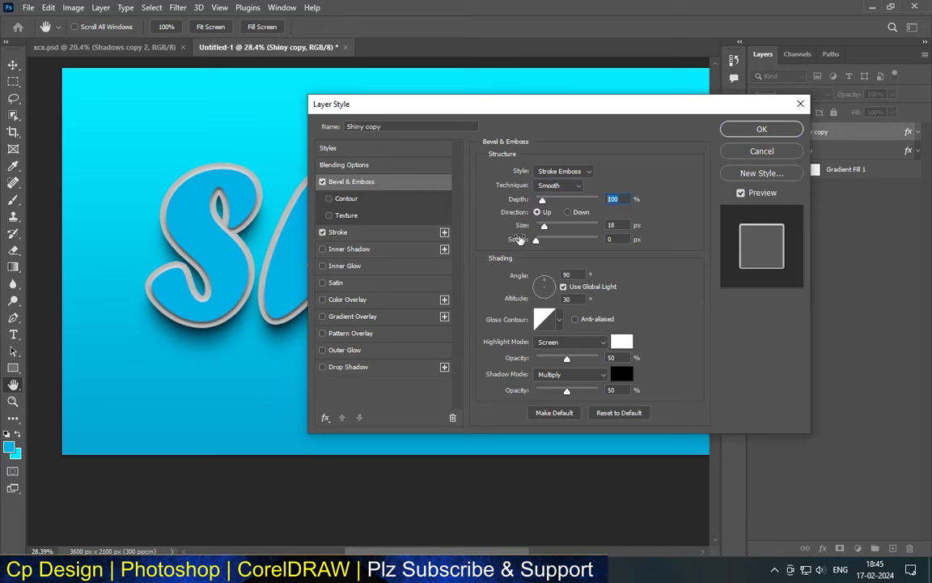
pyautogui.press('Tab')
pyautogui.write('125')
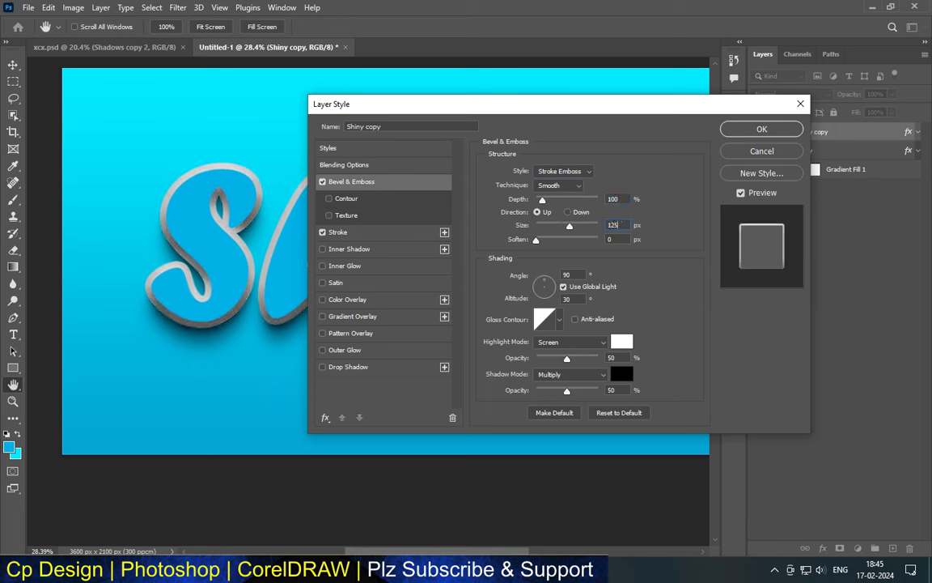
pyautogui.press('Tab')
pyautogui.click(563, 286)
pyautogui.press('Tab')
pyautogui.write('70')
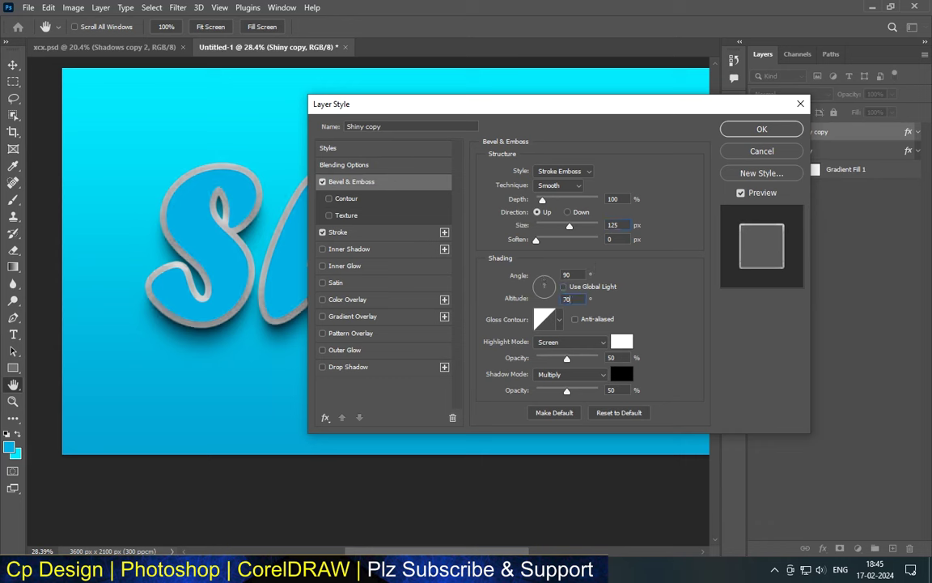
pyautogui.click(557, 320)
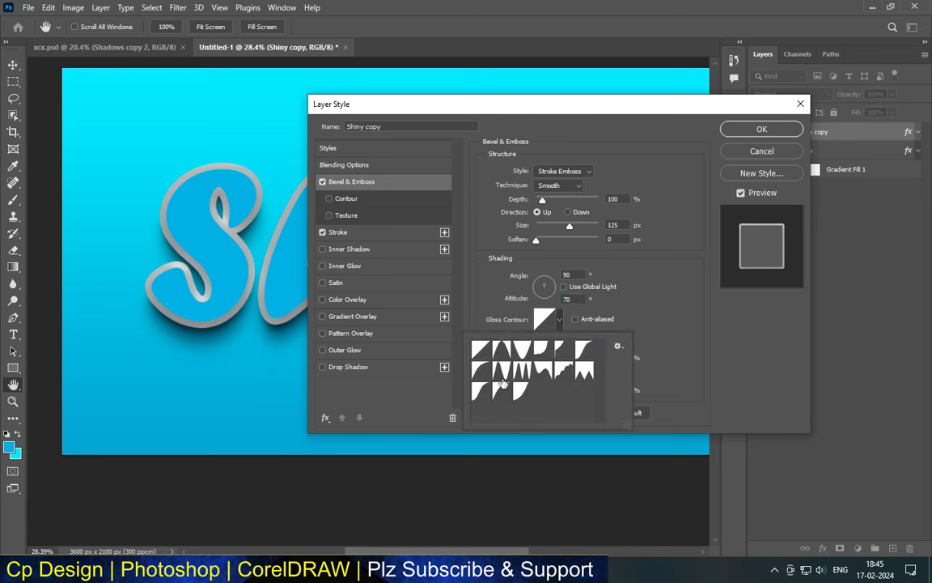
pyautogui.click(585, 349)
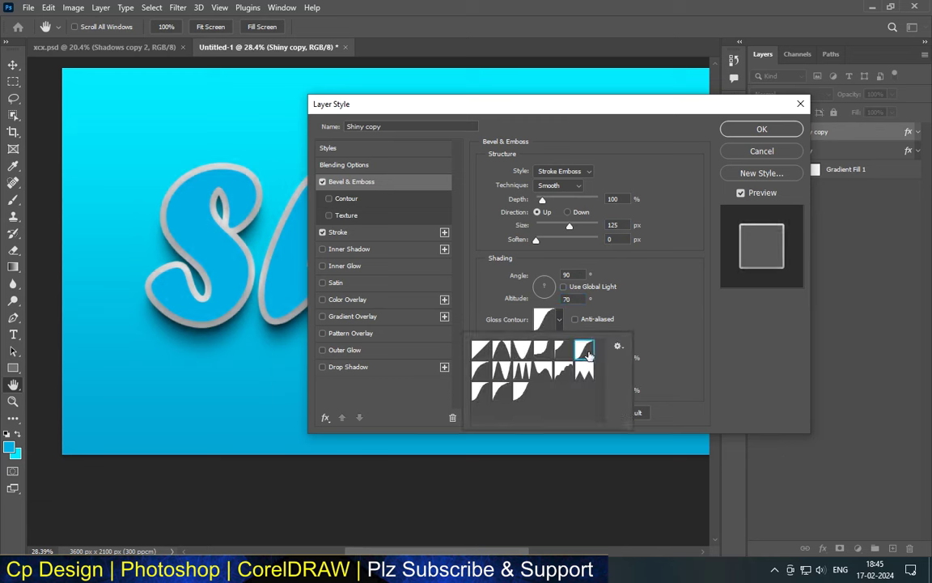
pyautogui.click(655, 350)
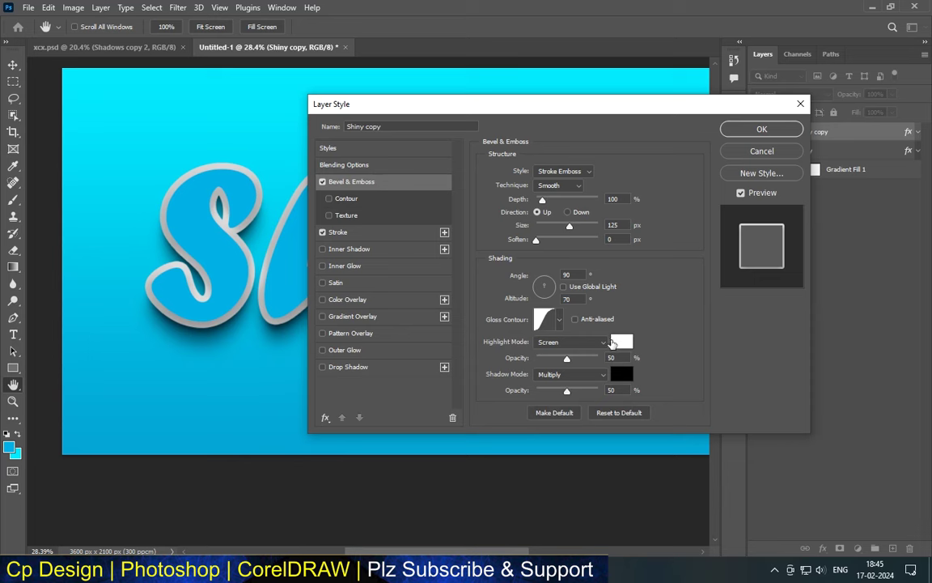
# Keep the bevel highlight white at 60%, set the shadow to Linear Burn at 100%, and apply
pyautogui.click(615, 343)
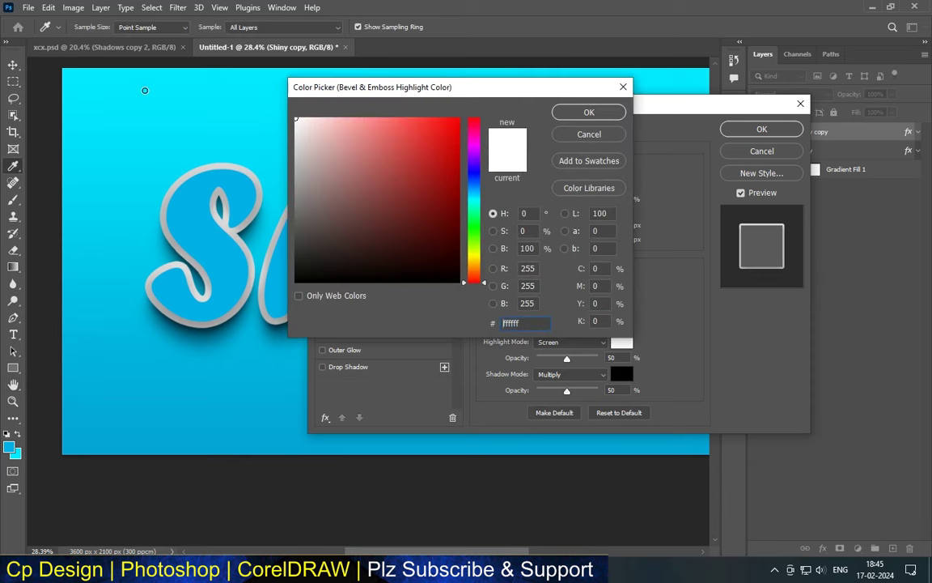
pyautogui.click(591, 113)
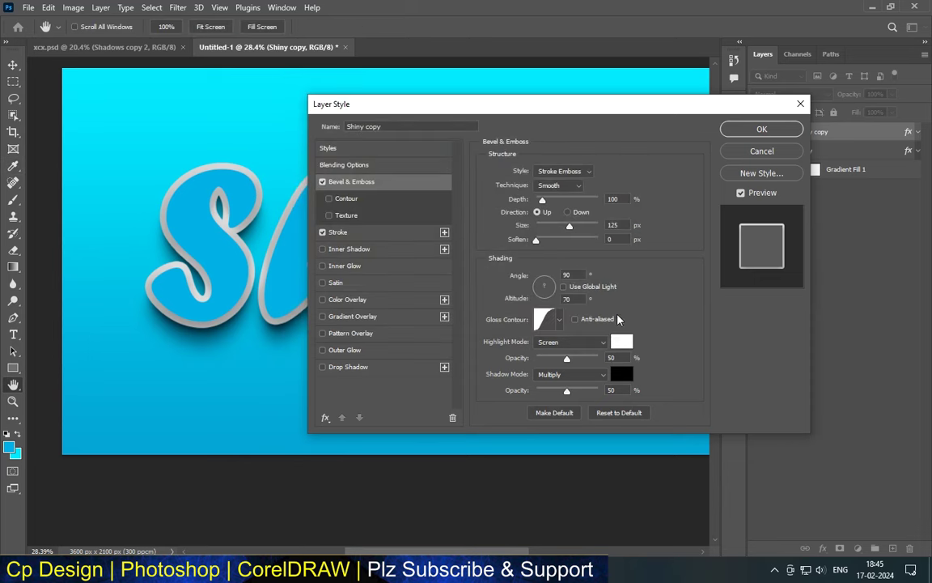
pyautogui.doubleClick(612, 358)
pyautogui.write('60')
pyautogui.click(570, 374)
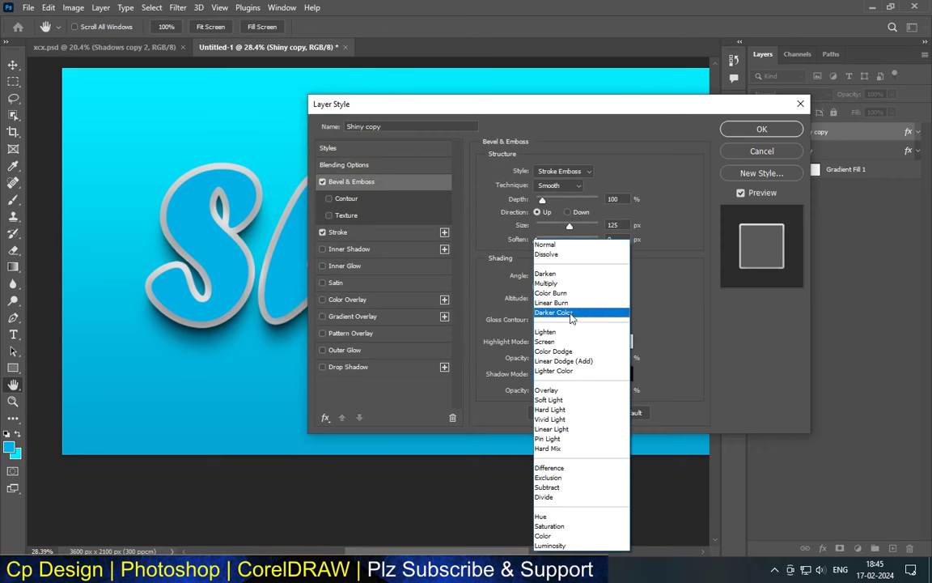
pyautogui.click(567, 311)
pyautogui.press('Tab')
pyautogui.write('100')
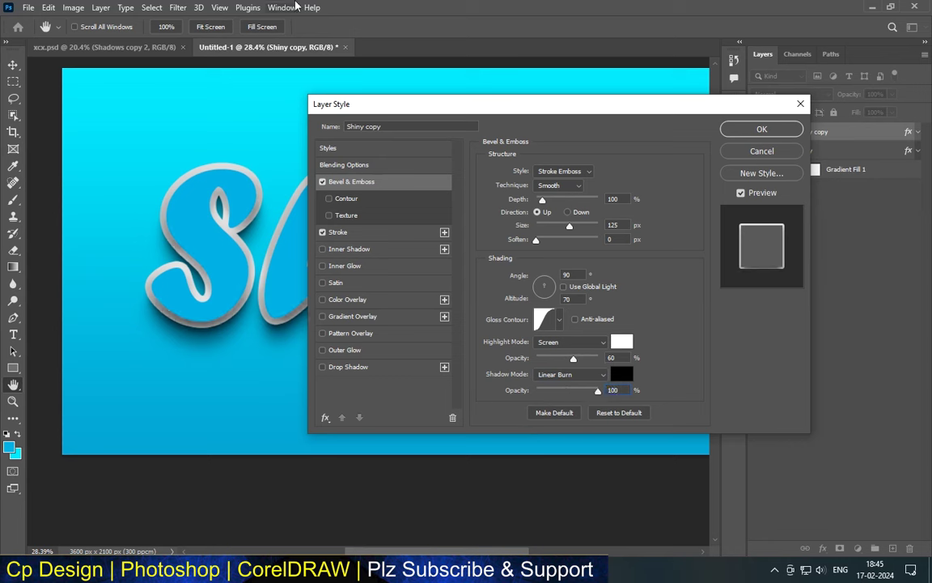
pyautogui.click(761, 129)
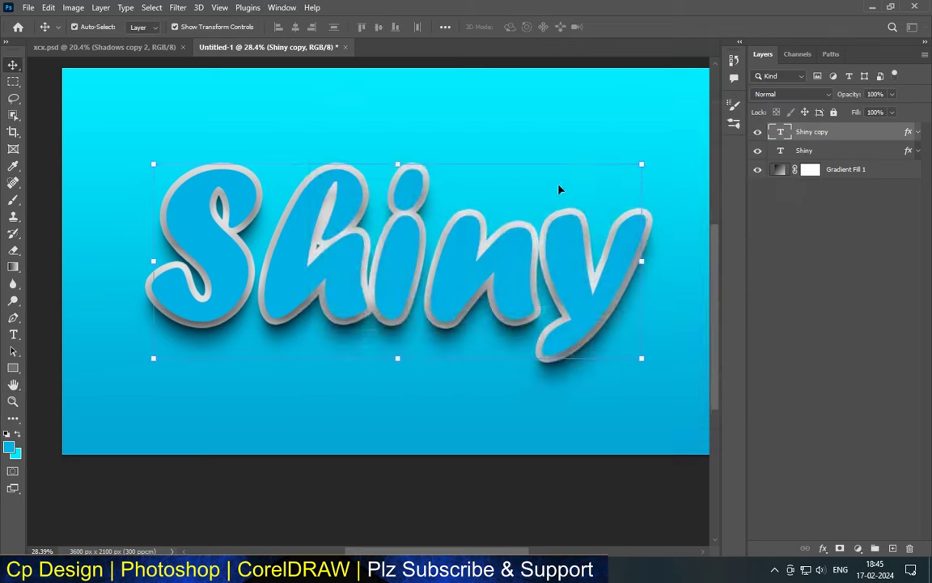
# Duplicate Shiny copy and repeat nudged up-left duplicates to stack extrusion copies
pyautogui.scroll(-2, 485, 192)
pyautogui.scroll(1, 429, 323)
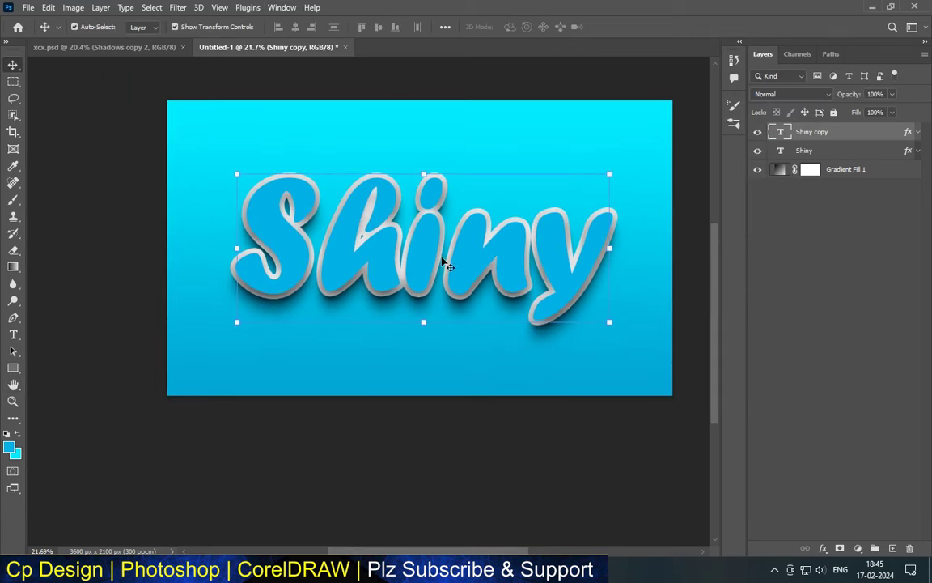
pyautogui.moveTo(777, 131); pyautogui.dragTo(895, 549)
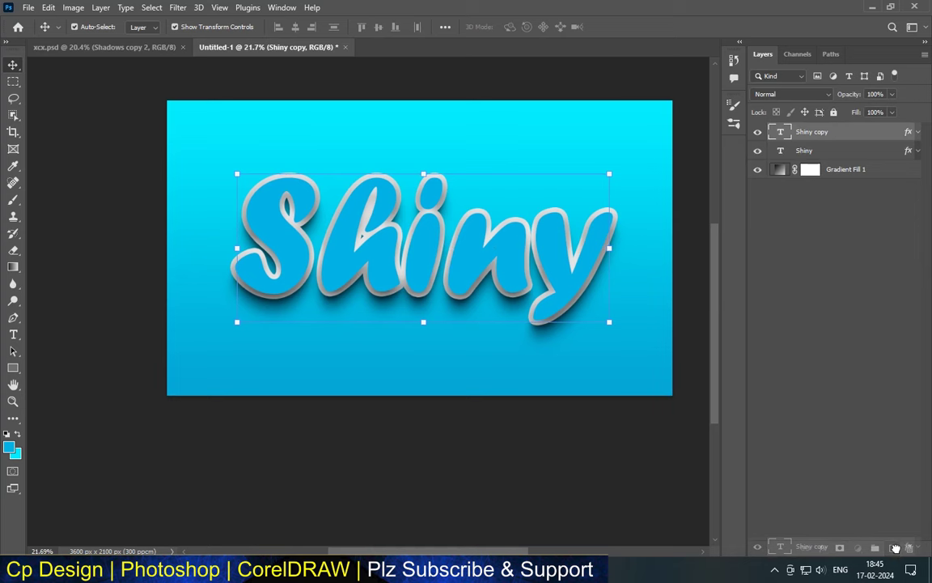
pyautogui.hotkey('ctrl', 't')
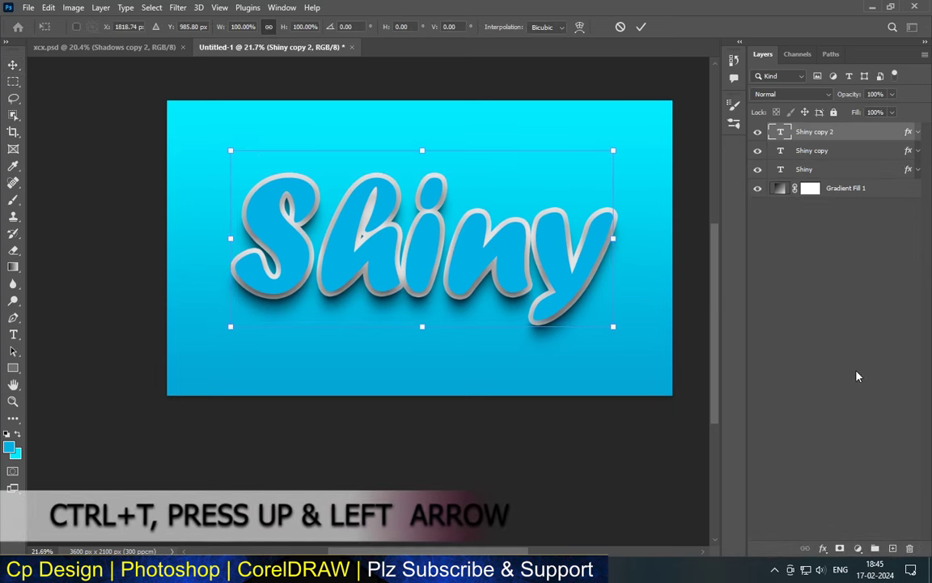
pyautogui.press('Return')
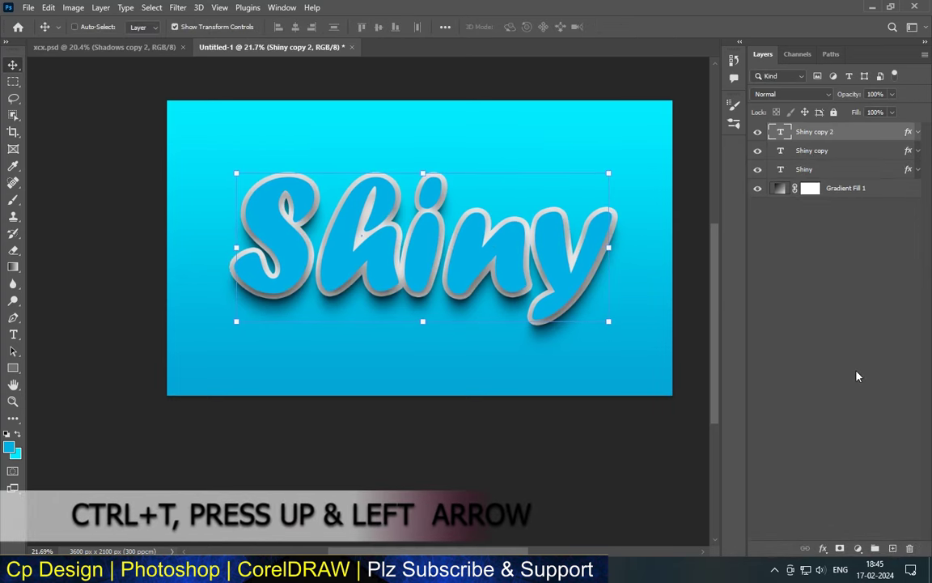
pyautogui.hotkey('ctrl', 'alt', 'shift', 't')
pyautogui.hotkey('ctrl', 'alt', 'shift', 't')
pyautogui.hotkey('ctrl', 'alt', 'shift', 't')
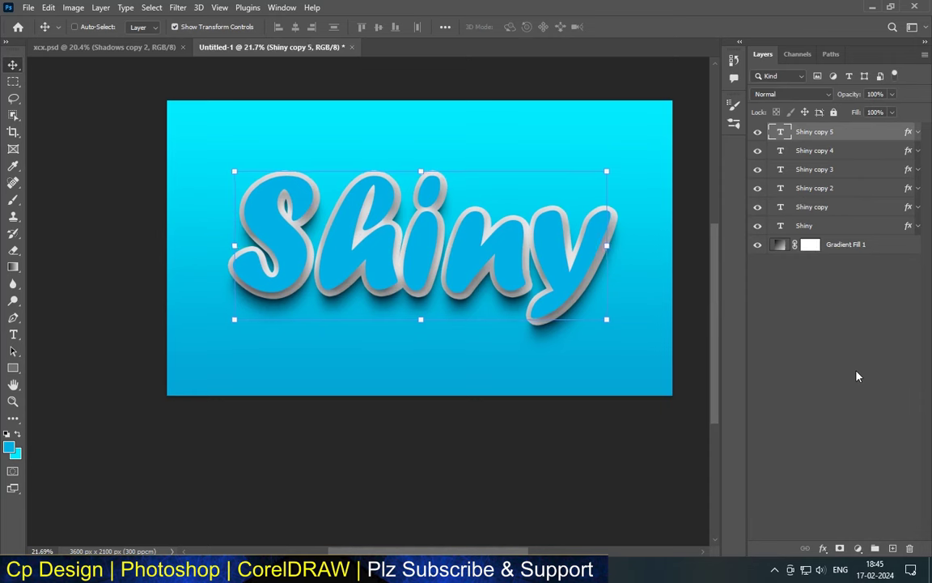
pyautogui.hotkey('ctrl', 'alt', 'shift', 't')
pyautogui.hotkey('ctrl', 'alt', 'shift', 't')
pyautogui.hotkey('ctrl', 'alt', 'shift', 't')
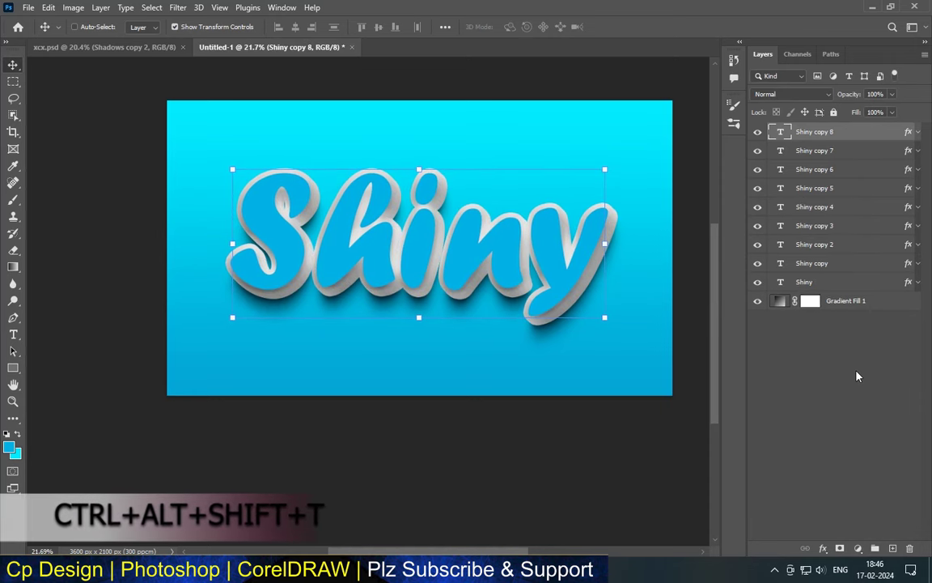
pyautogui.hotkey('ctrl', 'alt', 'shift', 't')
pyautogui.hotkey('ctrl', 'alt', 'shift', 't')
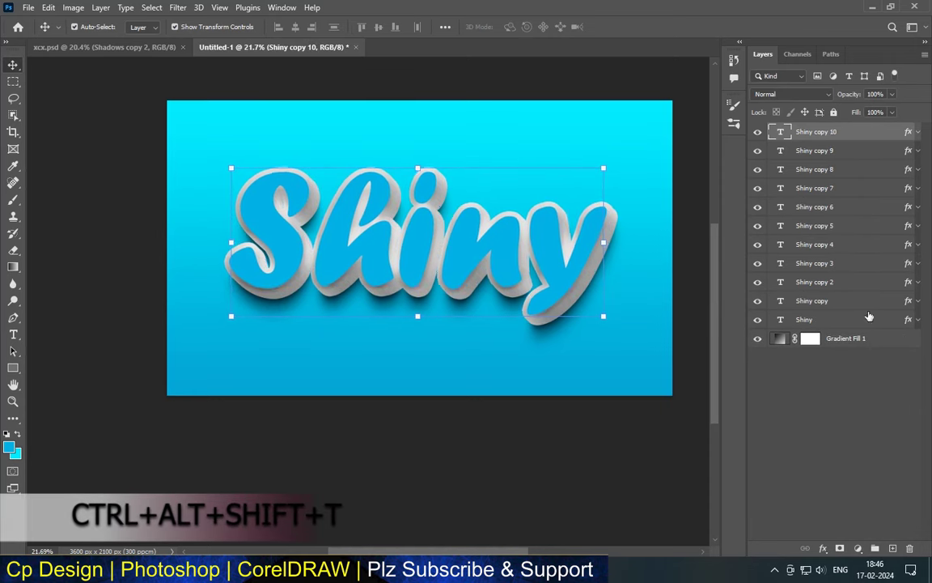
pyautogui.hotkey('ctrl', 'alt', 'shift', 't')
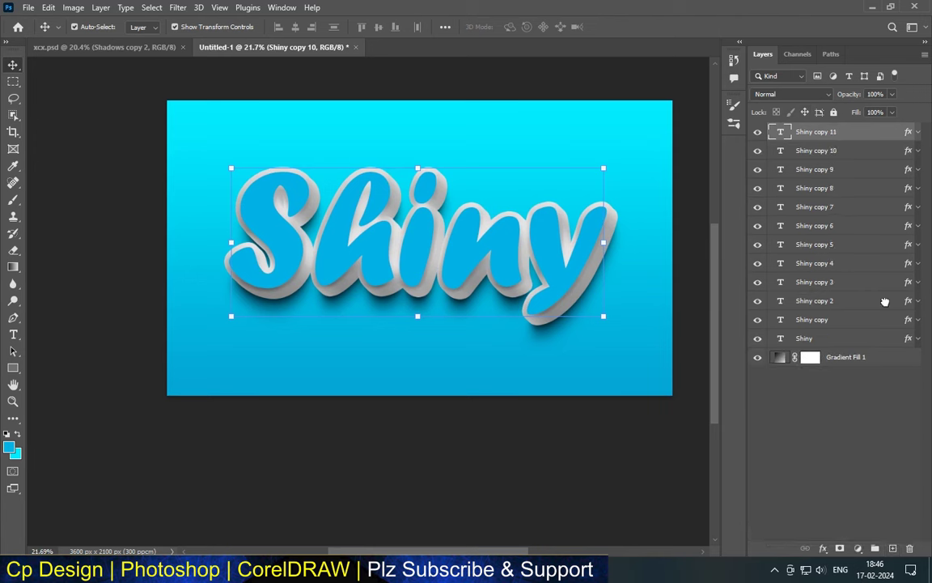
# Group Shiny copy through Shiny copy 10 as '3d layer' and open Shiny copy 11's layer style
pyautogui.click(842, 150)
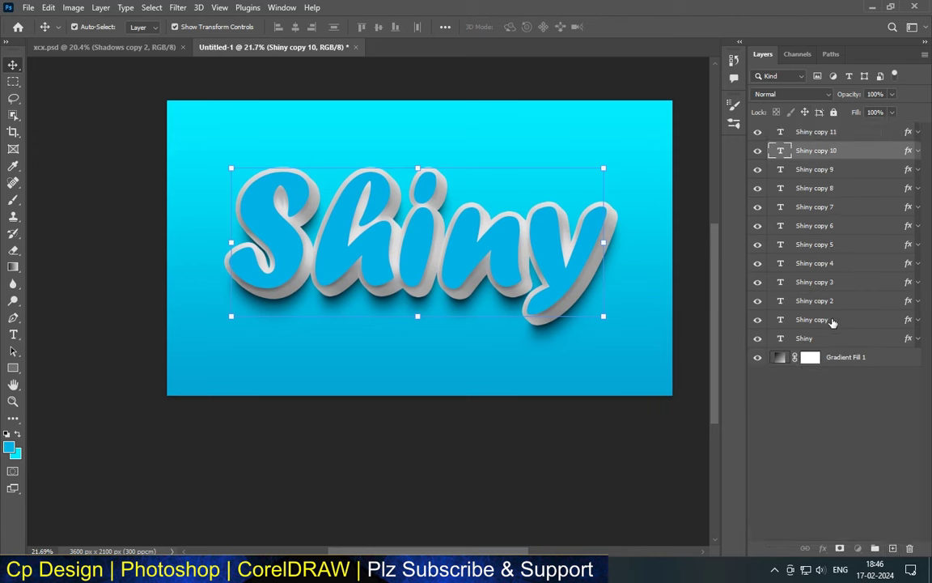
pyautogui.keyDown('shift'); pyautogui.click(833, 322); pyautogui.keyUp('shift')
pyautogui.hotkey('ctrl', 'g')
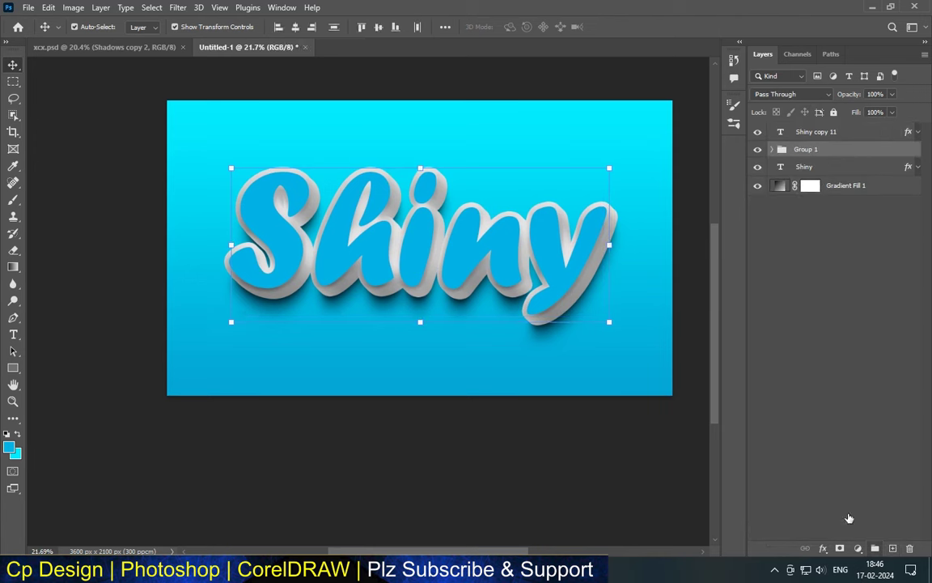
pyautogui.doubleClick(805, 149)
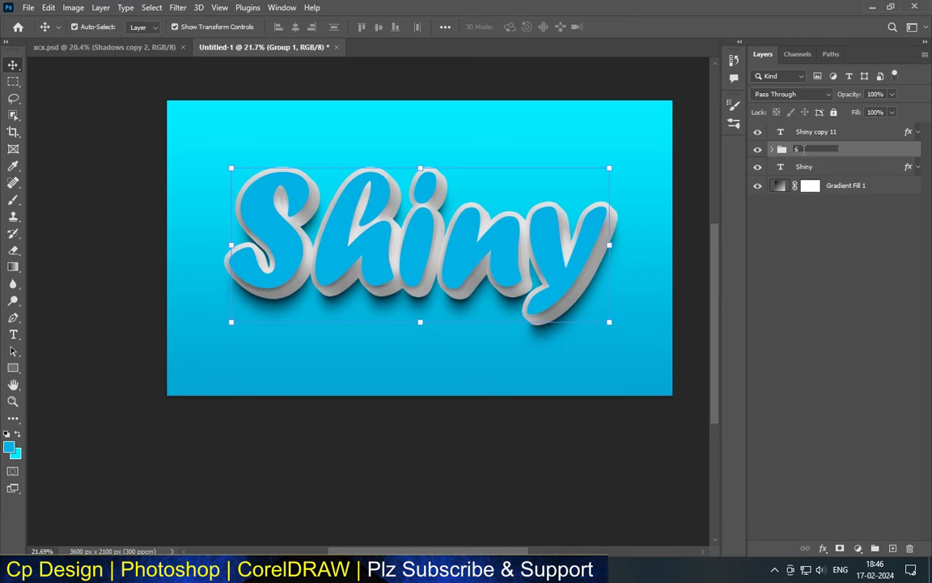
pyautogui.write('3d layer')
pyautogui.press('Return')
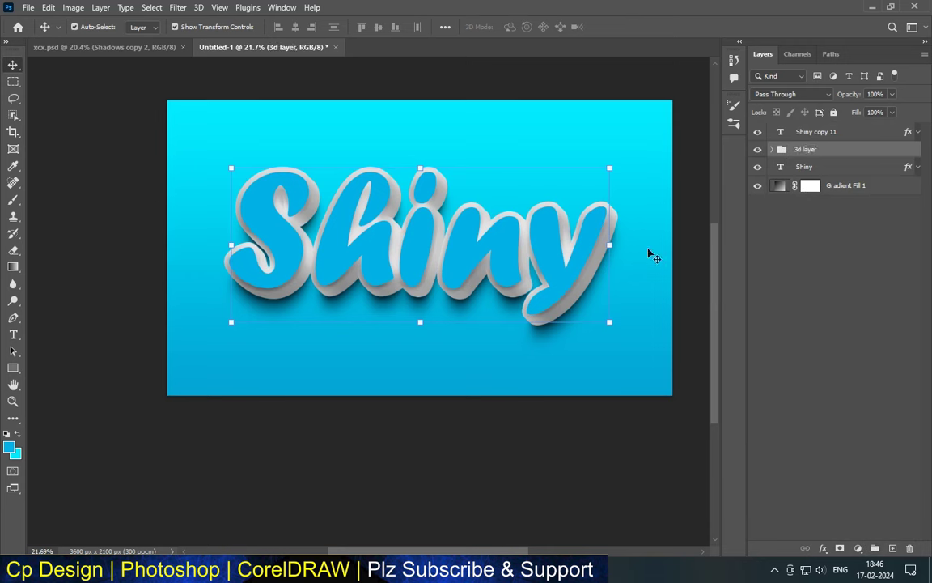
pyautogui.click(866, 136)
pyautogui.doubleClick(866, 136)
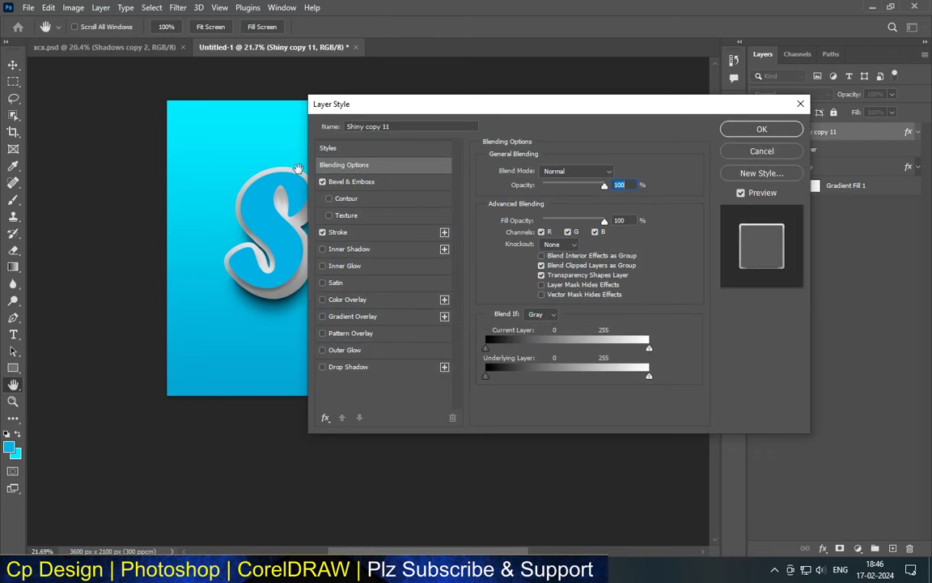
# Change Shiny copy 11's stroke colour to white ffffff
pyautogui.click(370, 234)
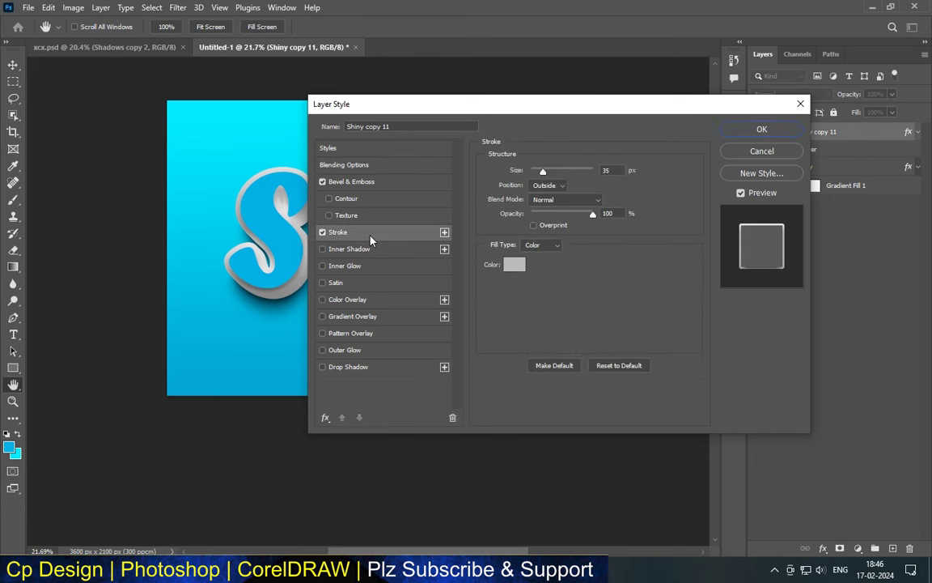
pyautogui.click(514, 263)
pyautogui.write('ffffff')
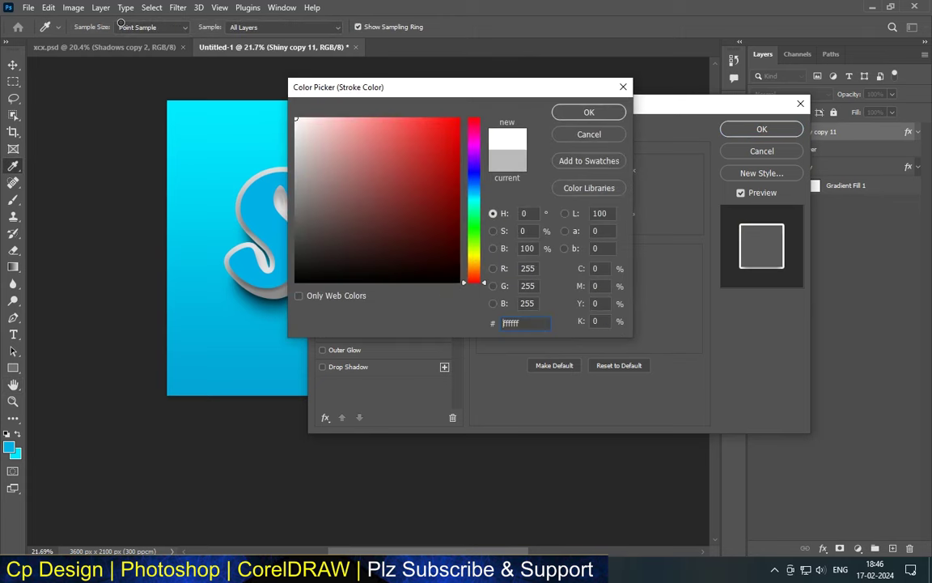
pyautogui.click(588, 113)
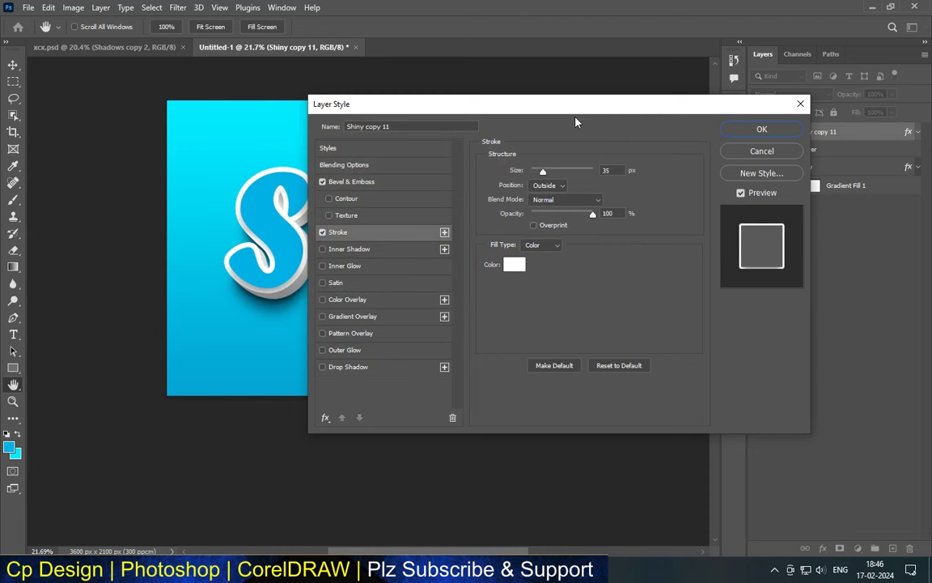
pyautogui.click(381, 182)
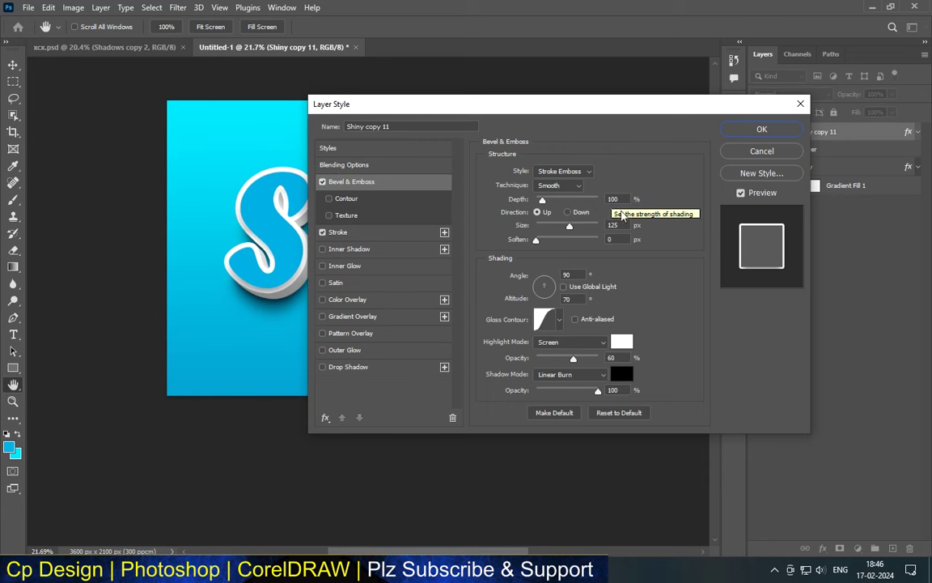
# Set the Stroke Emboss bevel direction to Down, size 163 px and altitude 63°
pyautogui.click(564, 170)
pyautogui.click(564, 171)
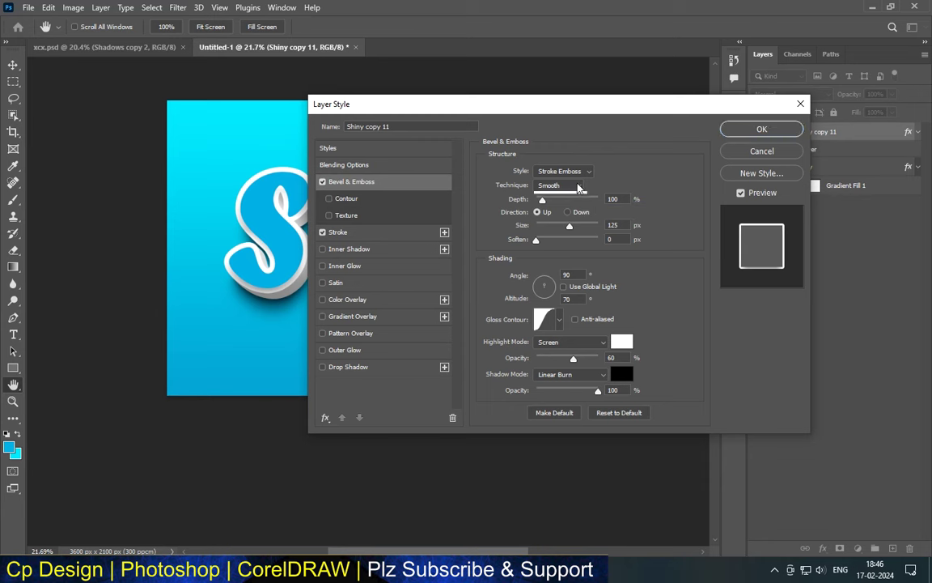
pyautogui.click(576, 188)
pyautogui.click(576, 188)
pyautogui.click(609, 198)
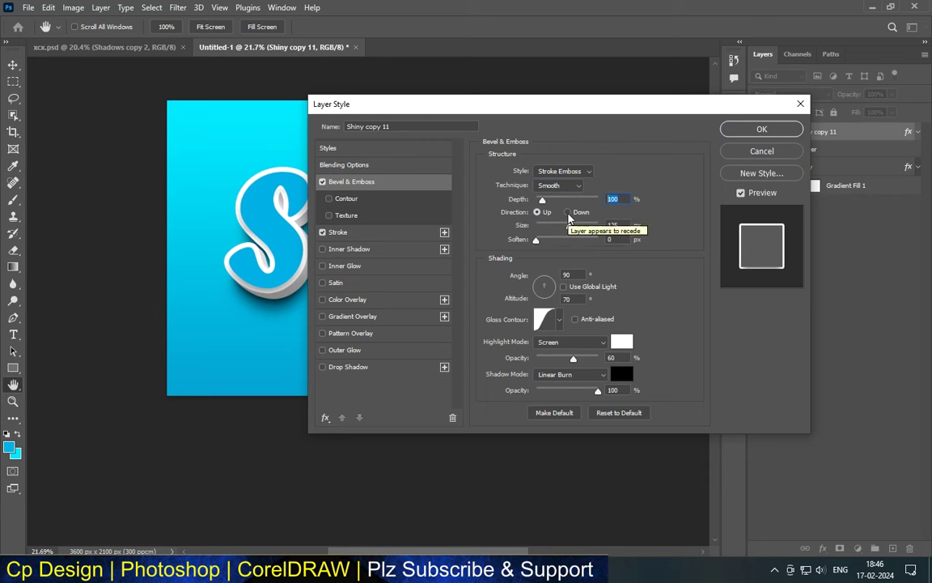
pyautogui.click(569, 213)
pyautogui.press('Tab')
pyautogui.write('163')
pyautogui.press('Tab')
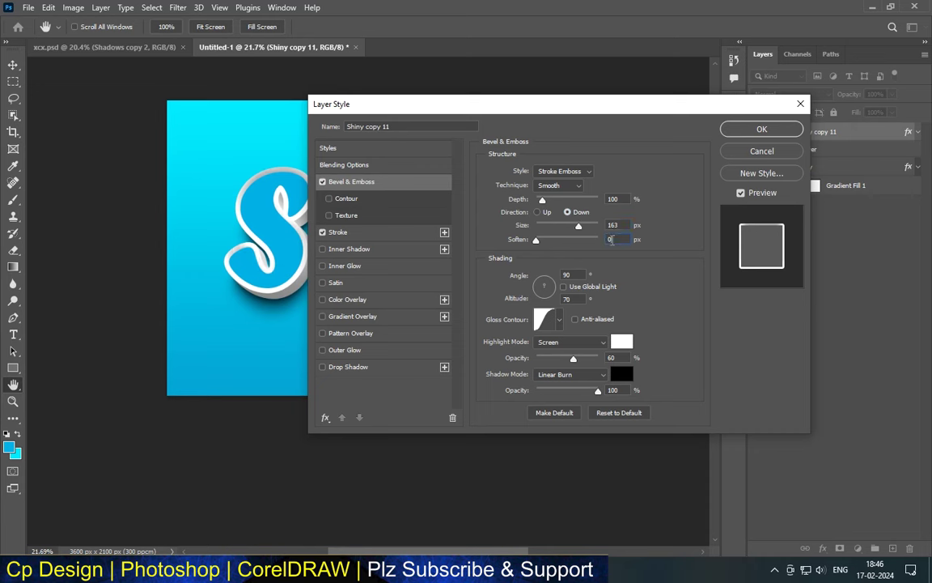
pyautogui.press('Tab')
pyautogui.press('Tab')
pyautogui.write('63')
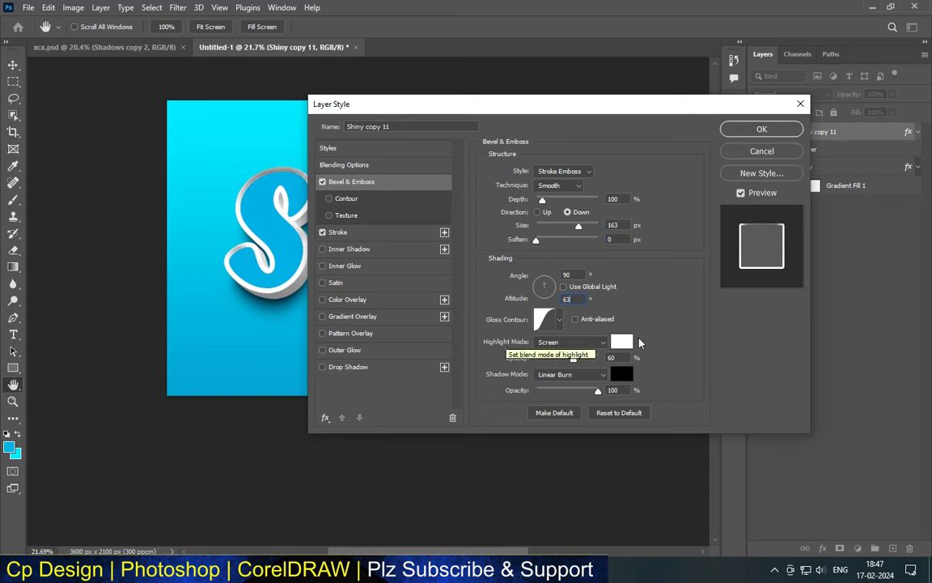
# Make the highlight blue in Normal mode at 20%, drop shadow opacity to 0%, and apply
pyautogui.click(621, 342)
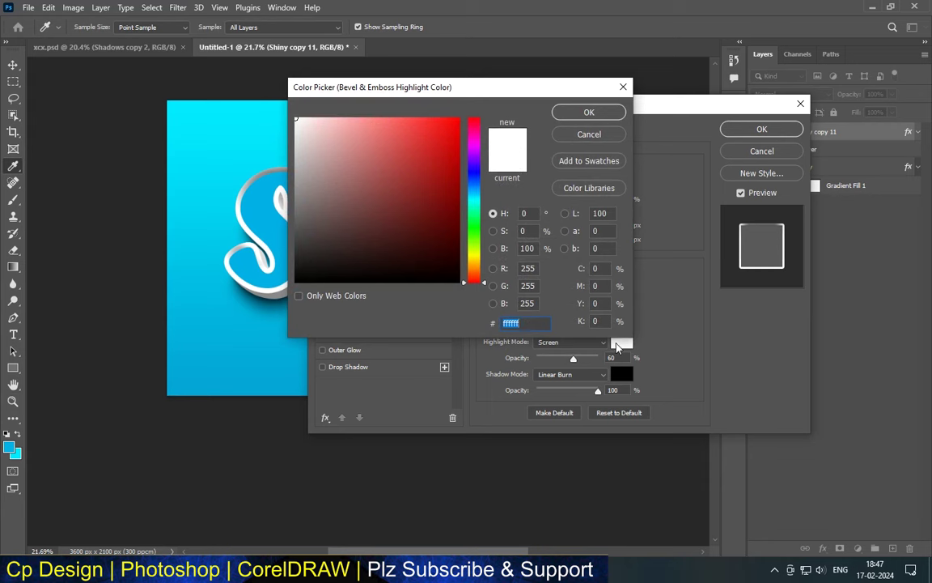
pyautogui.write('00a')
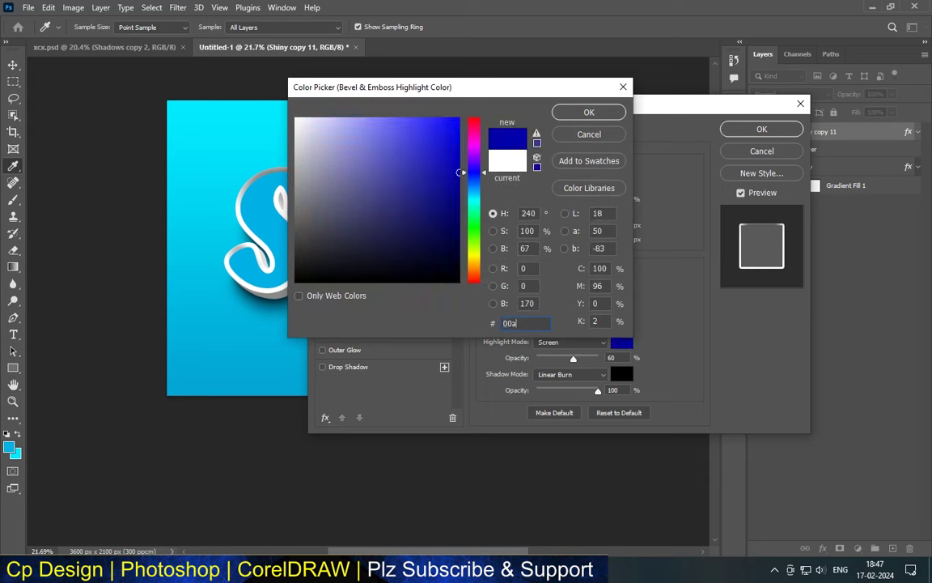
pyautogui.write('8')
pyautogui.write('ff')
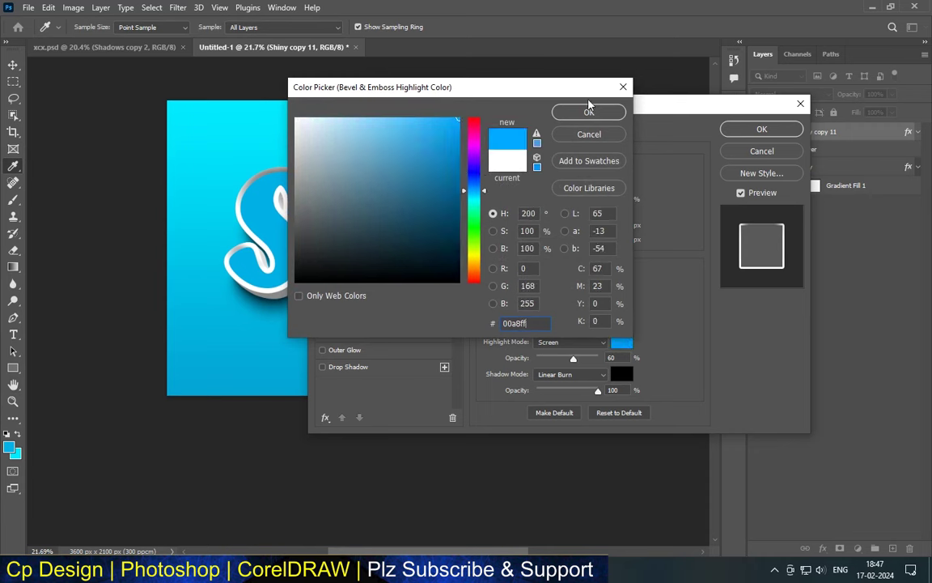
pyautogui.click(589, 112)
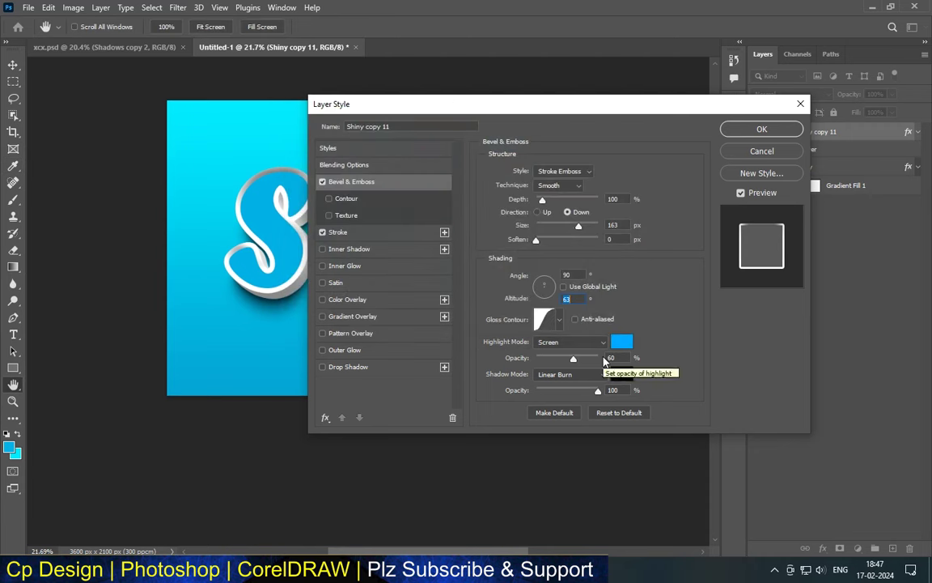
pyautogui.click(579, 343)
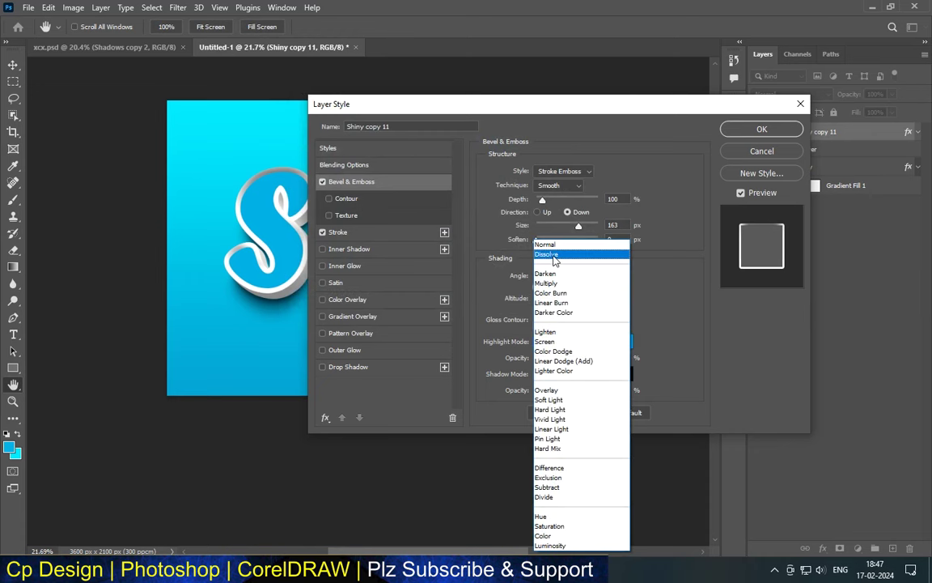
pyautogui.click(555, 260)
pyautogui.click(579, 343)
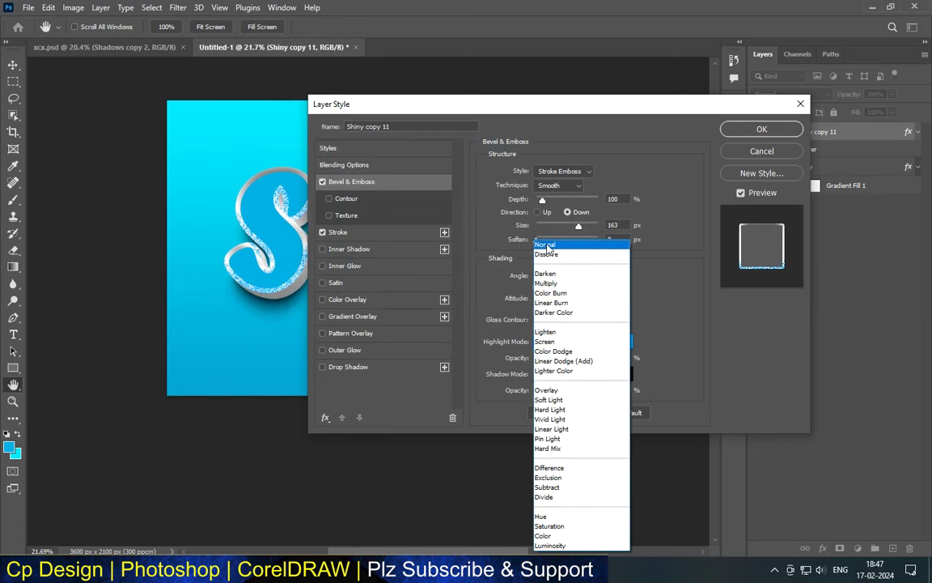
pyautogui.click(547, 245)
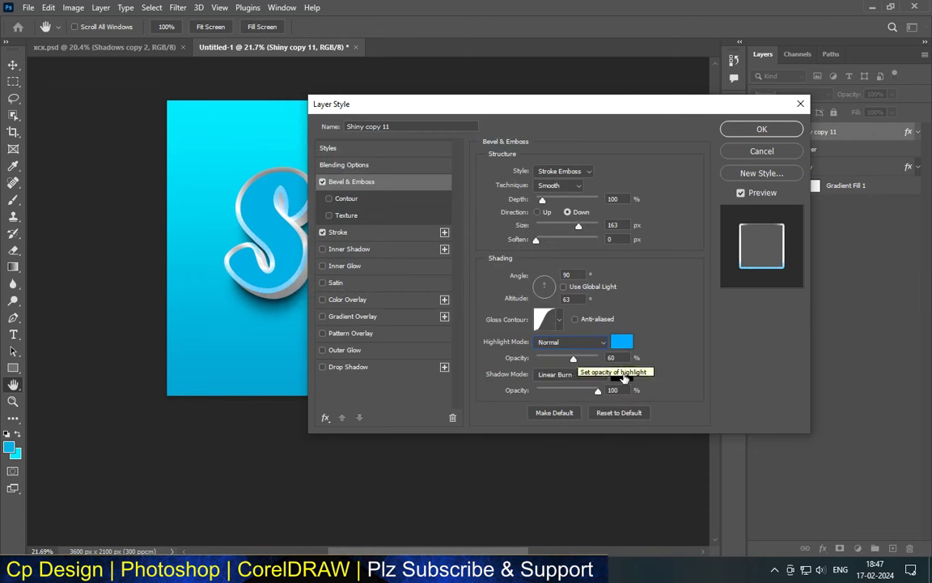
pyautogui.click(611, 357)
pyautogui.write('20')
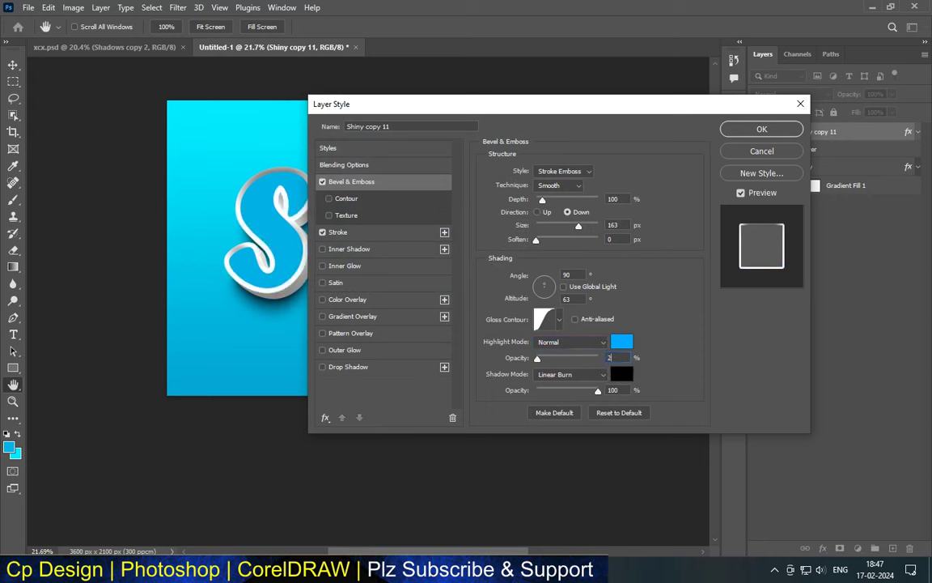
pyautogui.moveTo(599, 391); pyautogui.dragTo(315, 412)
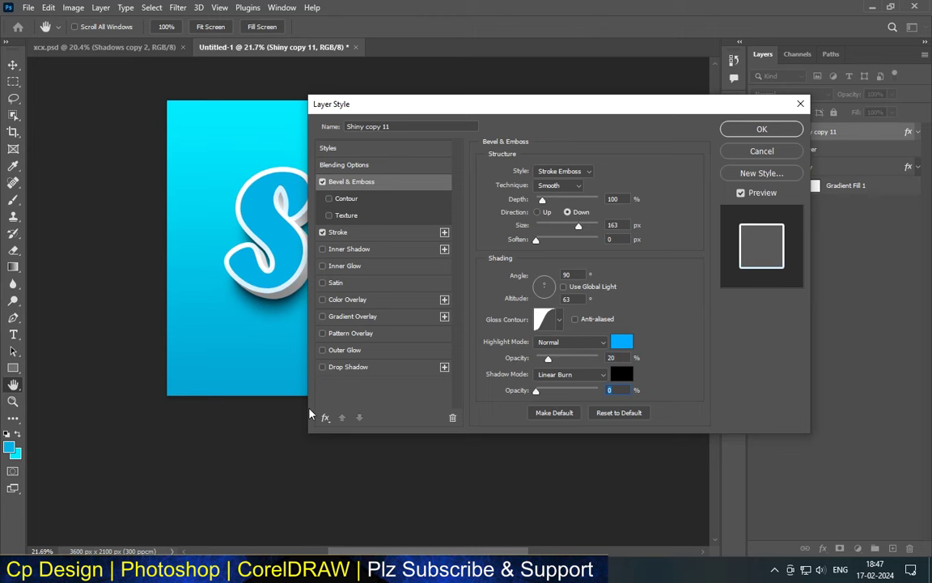
pyautogui.click(761, 129)
# Duplicate Shiny copy 11 as Shiny copy 12 and show its Stroke settings in Layer Style
pyautogui.moveTo(818, 132)
pyautogui.mouseDown()
pyautogui.moveTo(920, 474)
pyautogui.moveTo(893, 548)
pyautogui.mouseUp()
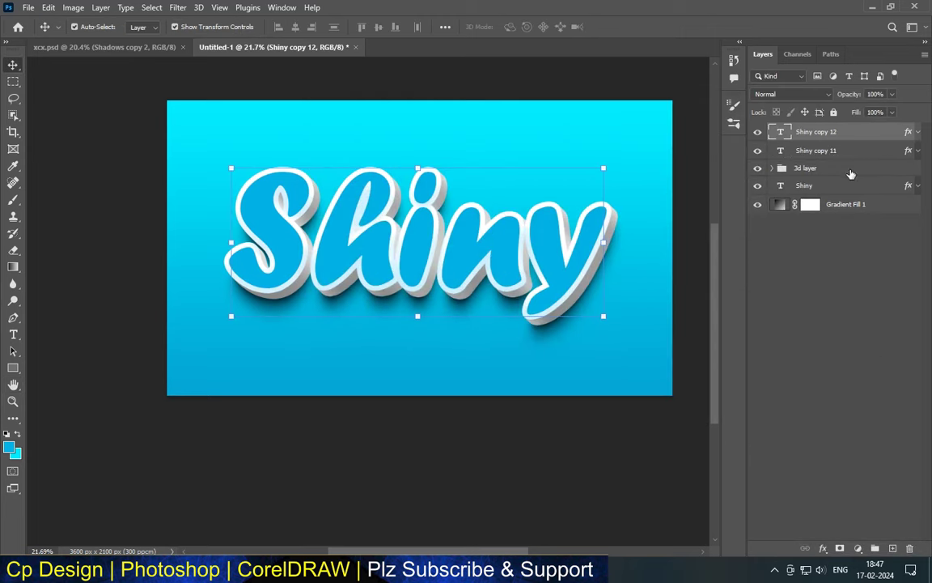
pyautogui.doubleClick(851, 134)
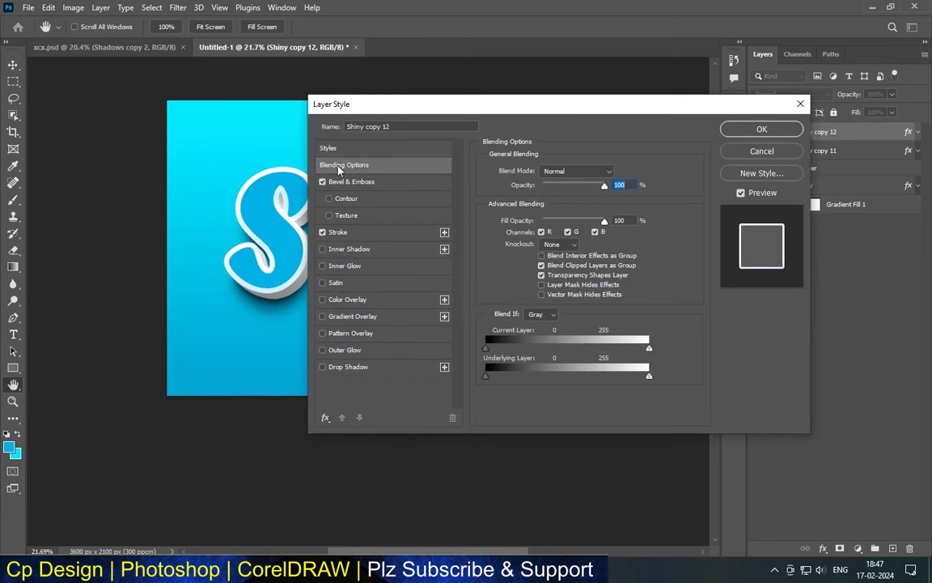
pyautogui.click(332, 232)
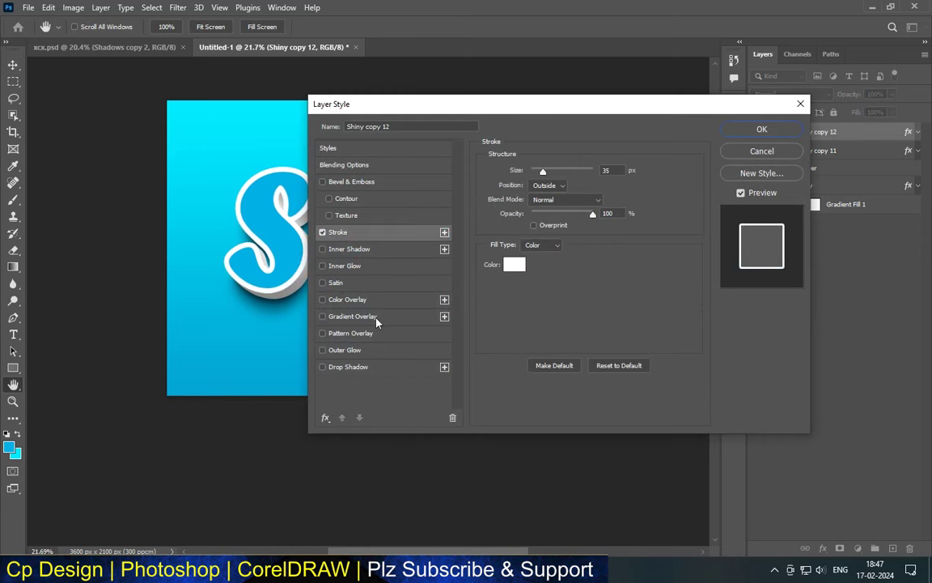
# Remove Shiny copy 12's stroke and add a Gradient Overlay using the blue basic preset
pyautogui.click(322, 232)
pyautogui.click(356, 316)
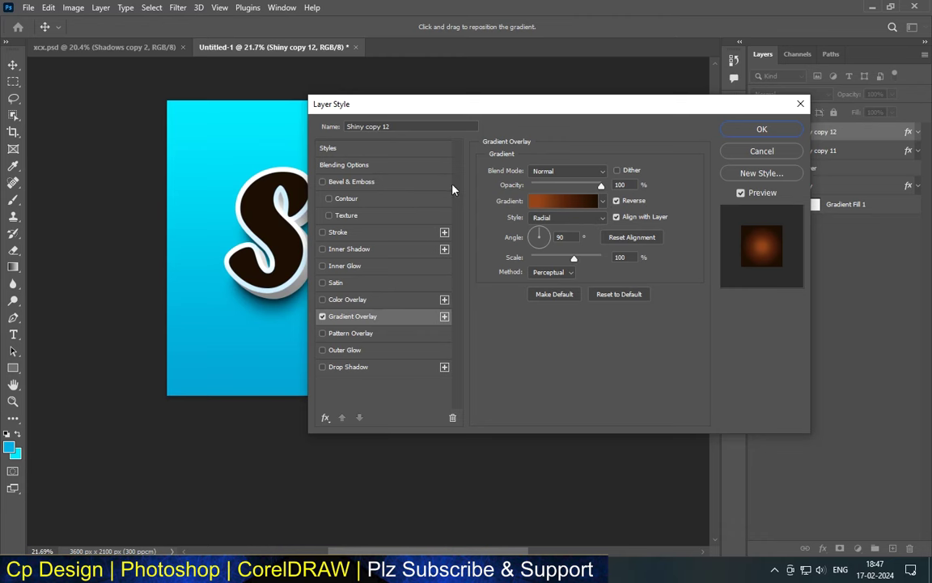
pyautogui.click(344, 164)
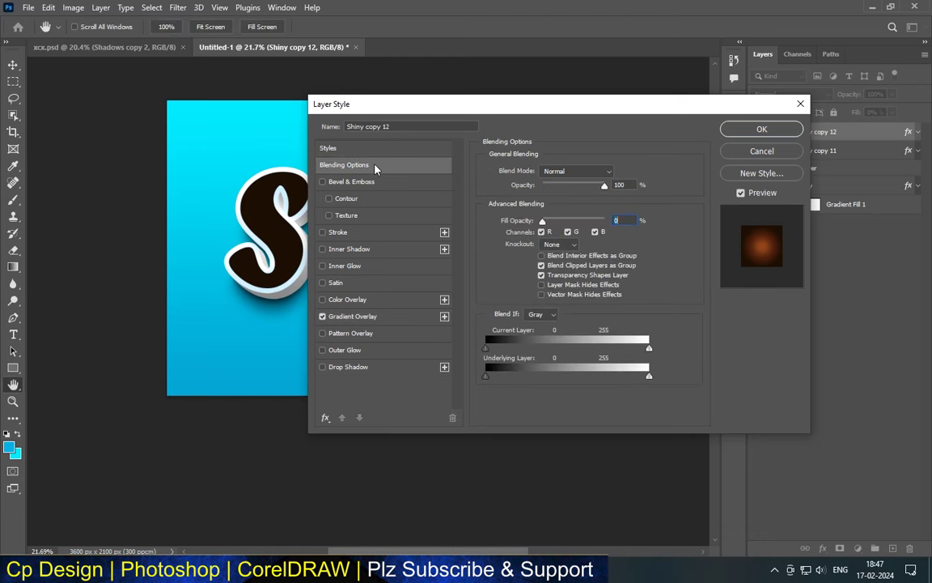
pyautogui.click(371, 320)
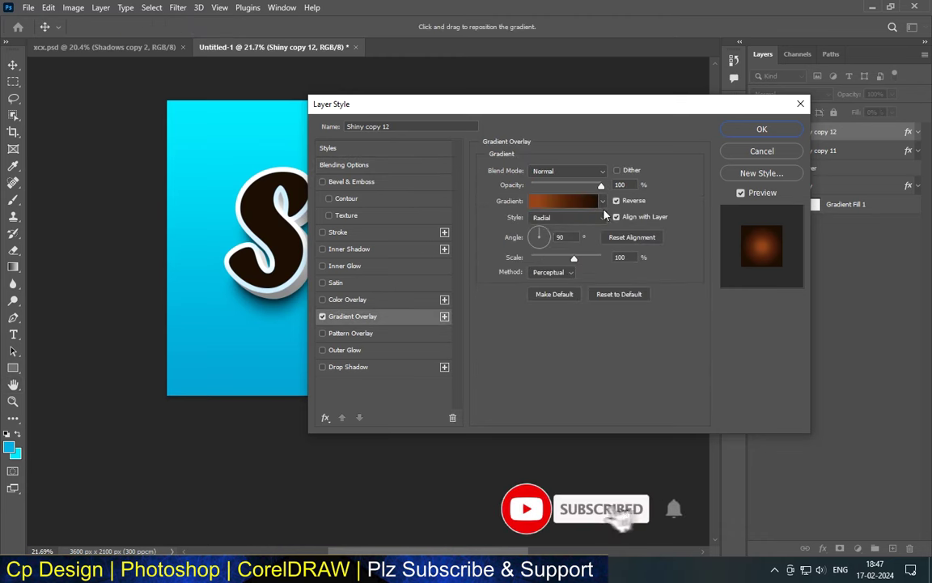
pyautogui.click(603, 201)
pyautogui.click(511, 246)
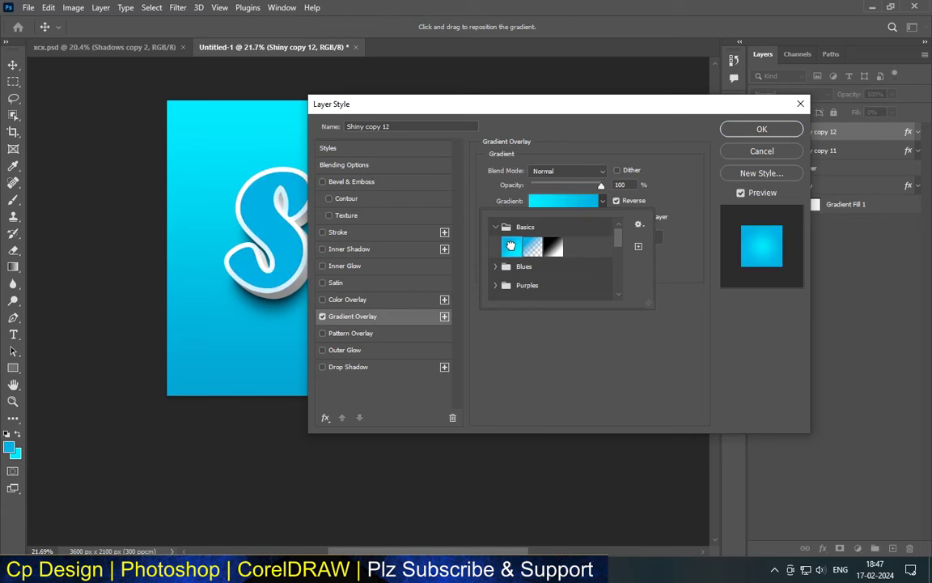
# Set the gradient's colour stops to 00afe4 and 01eaff
pyautogui.click(564, 200)
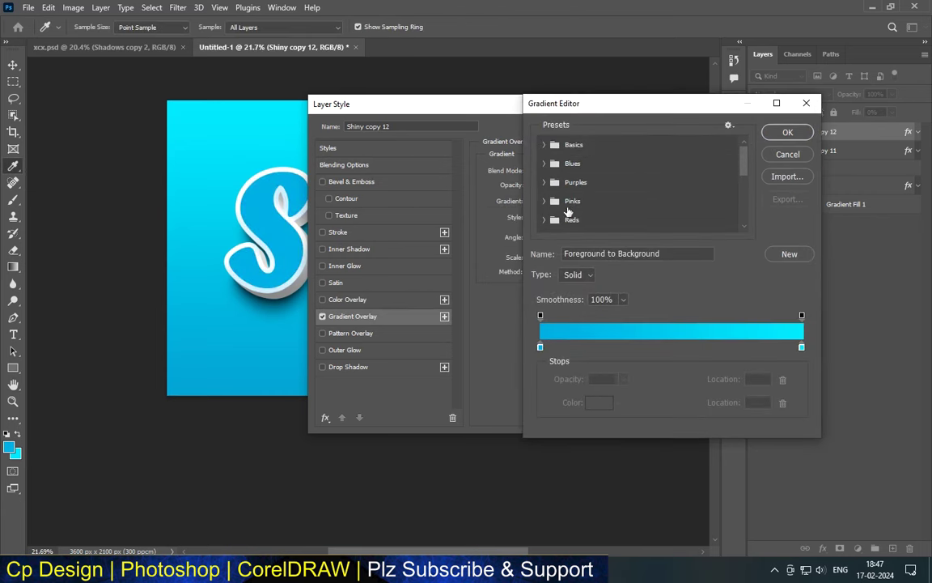
pyautogui.click(540, 346)
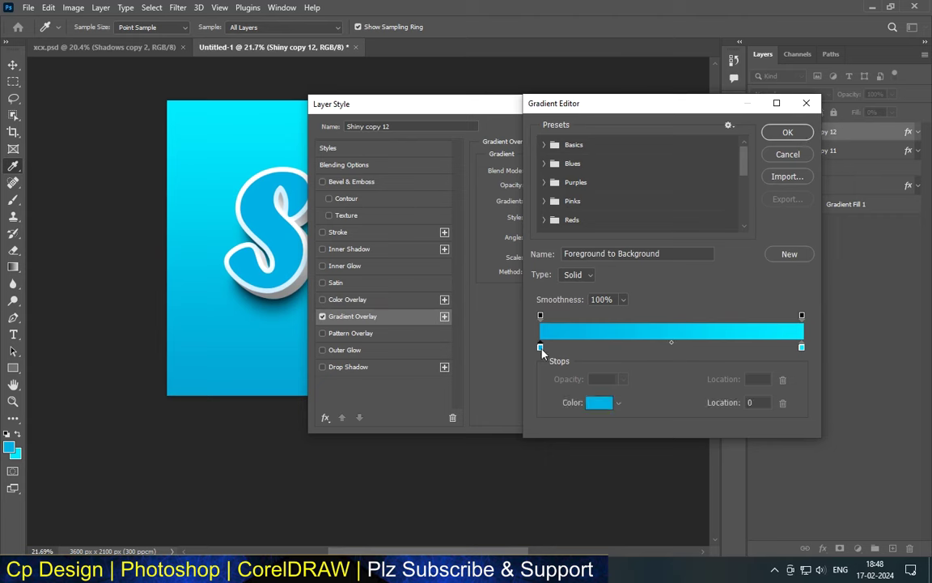
pyautogui.click(600, 402)
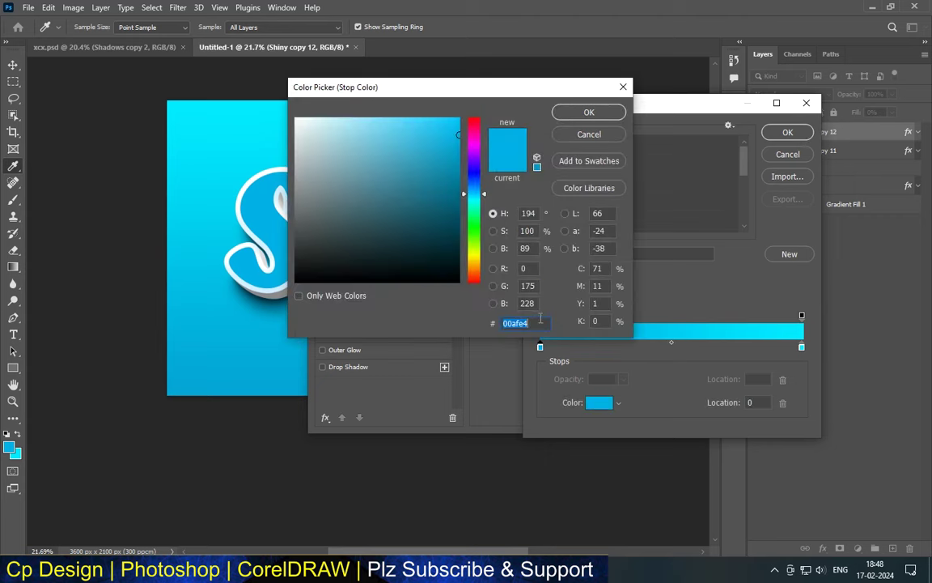
pyautogui.click(589, 112)
pyautogui.click(801, 346)
pyautogui.click(600, 402)
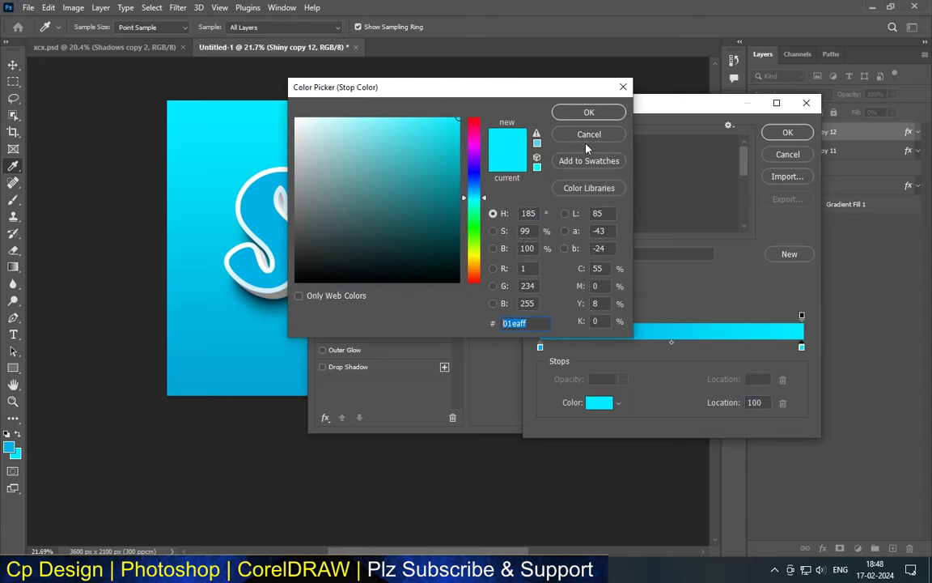
pyautogui.click(603, 117)
pyautogui.click(787, 133)
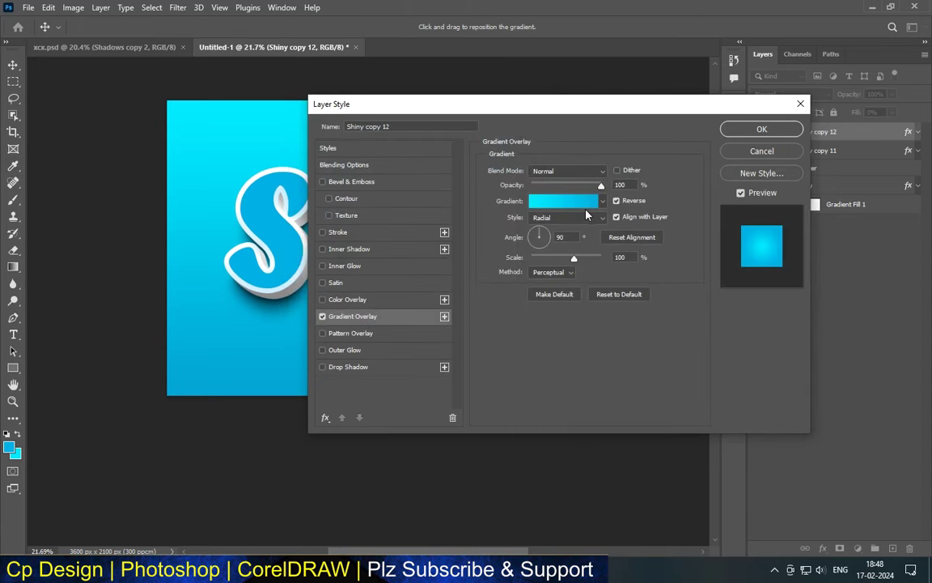
pyautogui.click(508, 257)
# Add a Multiply inner shadow coloured 822500 to Shiny copy 12
pyautogui.click(374, 249)
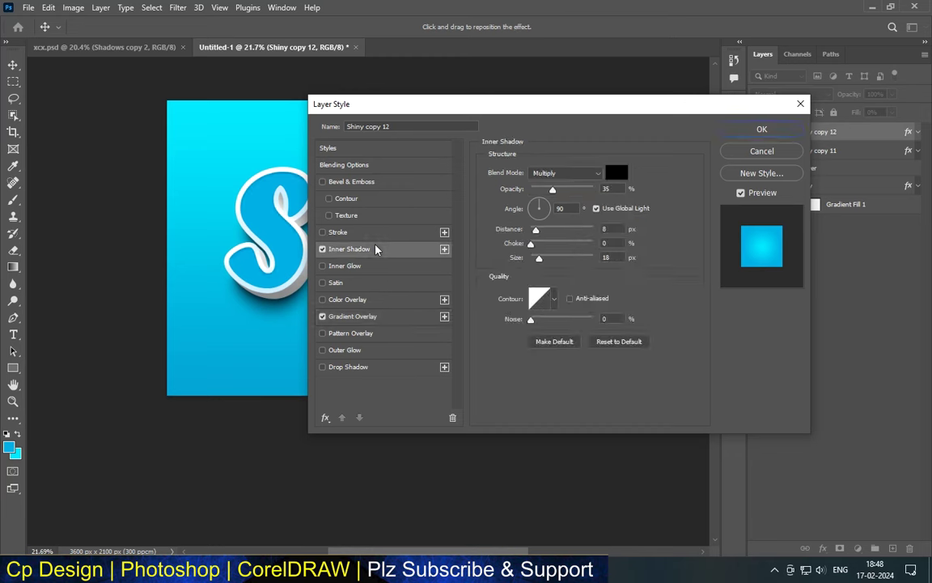
pyautogui.click(617, 173)
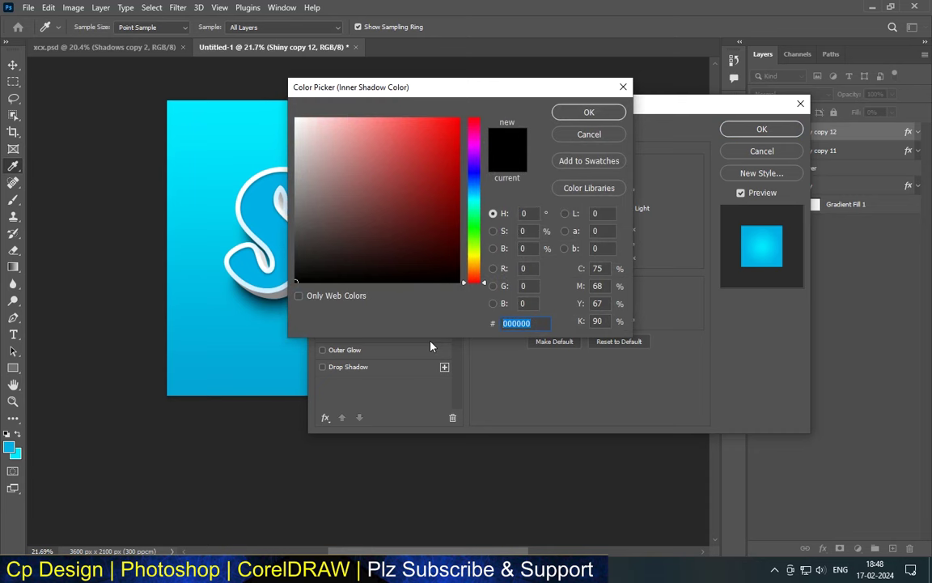
pyautogui.write('822')
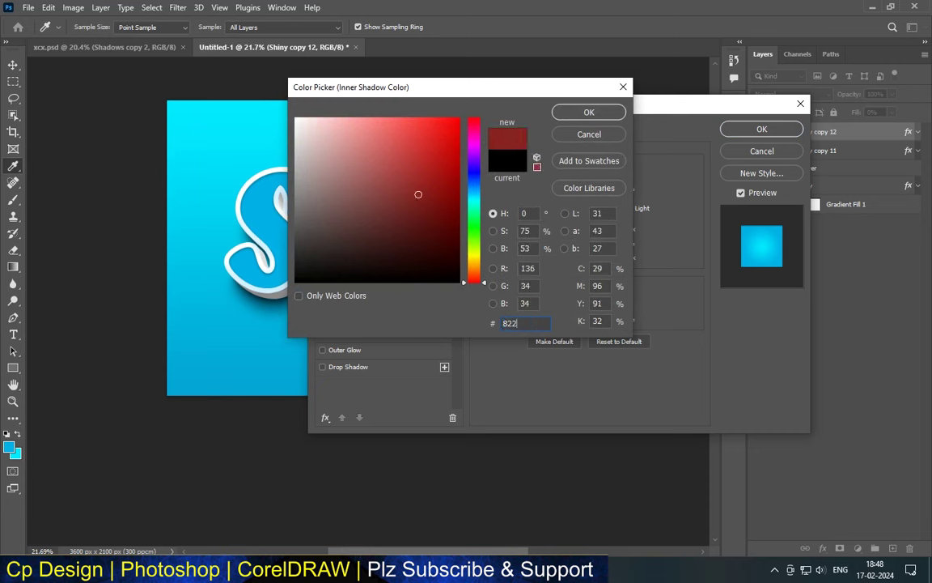
pyautogui.write('500')
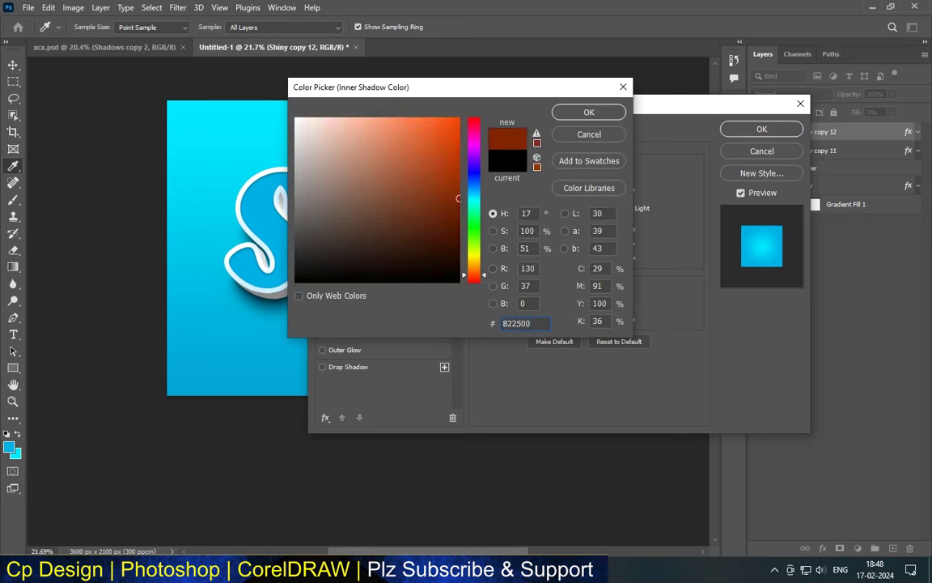
pyautogui.click(589, 113)
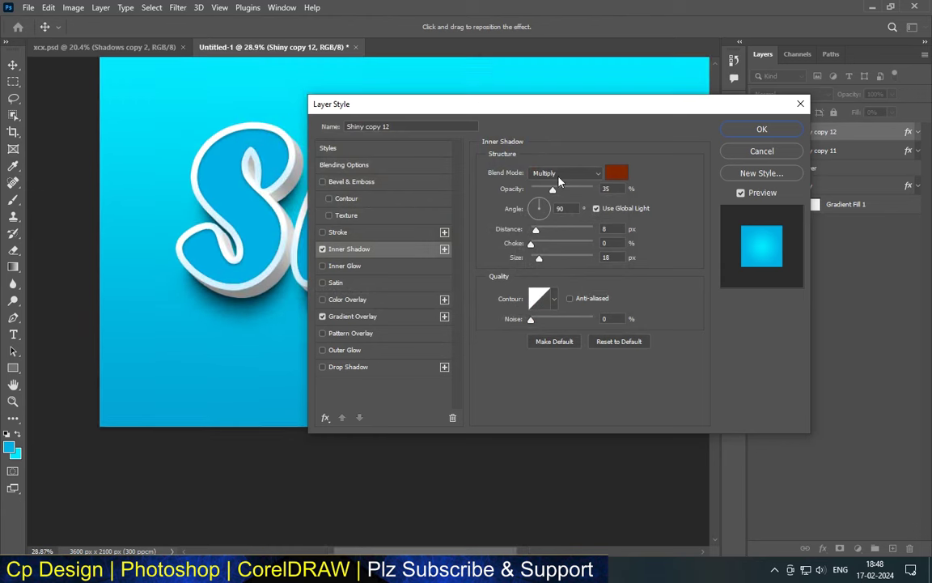
pyautogui.scroll(2, 166, 133)
pyautogui.scroll(2, 174, 136)
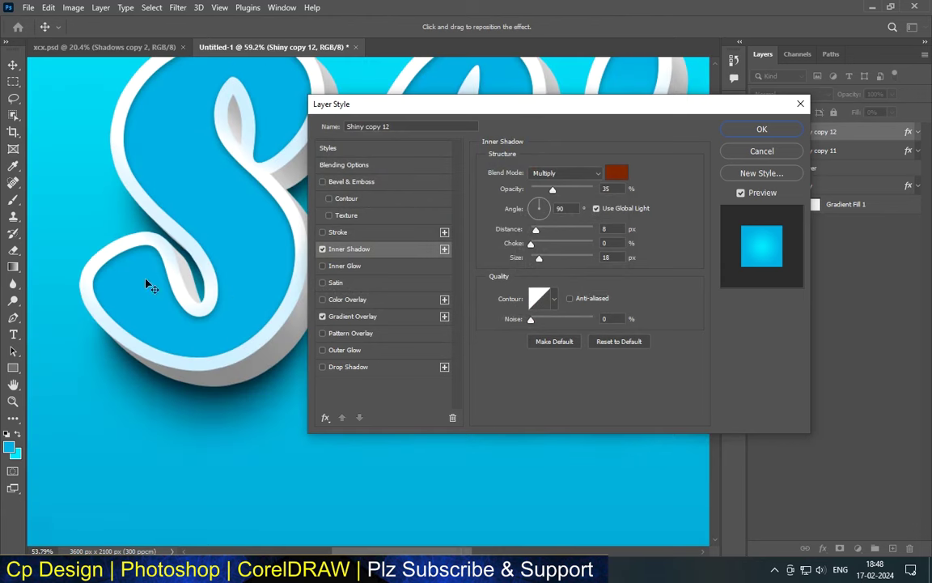
pyautogui.scroll(-1, 146, 283)
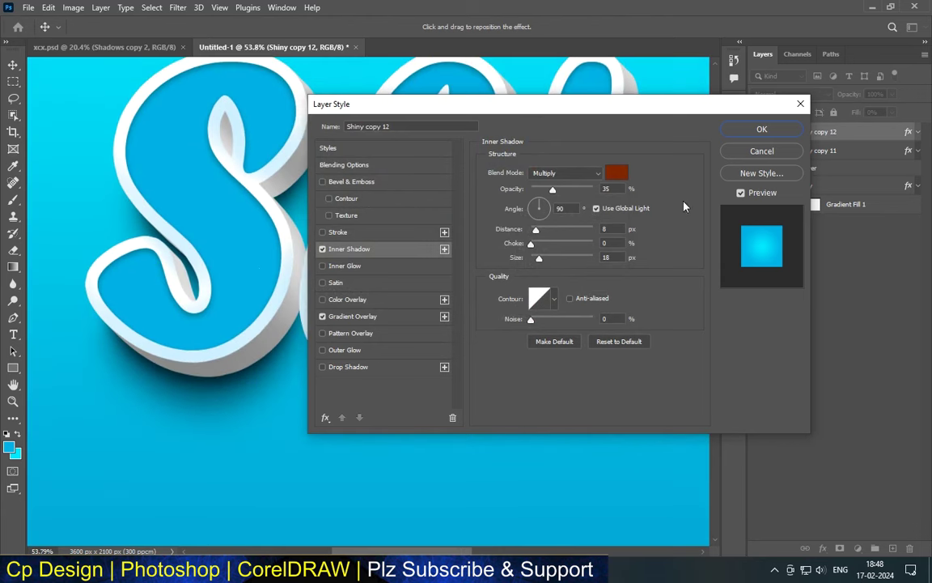
pyautogui.click(595, 174)
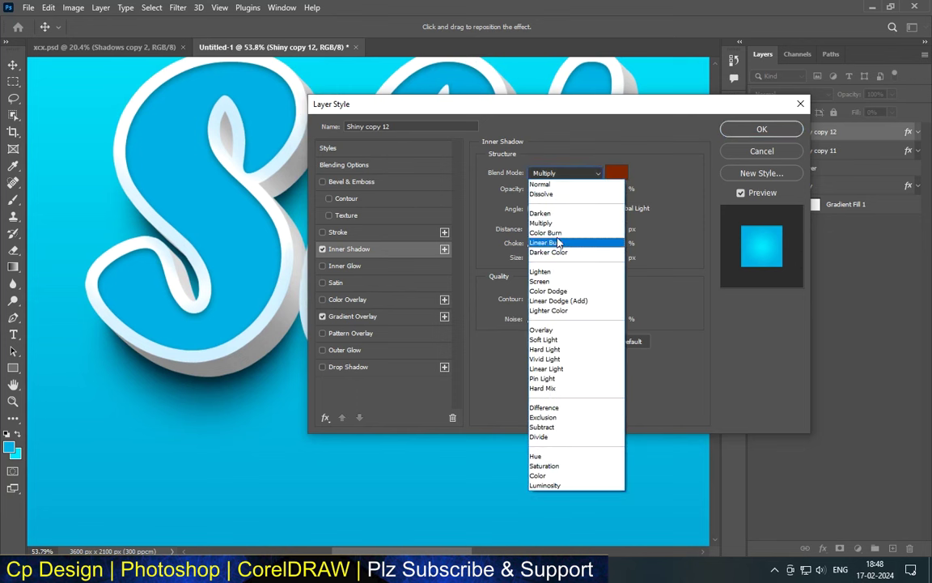
pyautogui.click(602, 219)
# Set inner shadow opacity 35%, distance 17 px, size 49 px without global light; enable Bevel & Emboss
pyautogui.doubleClick(611, 189)
pyautogui.write('3')
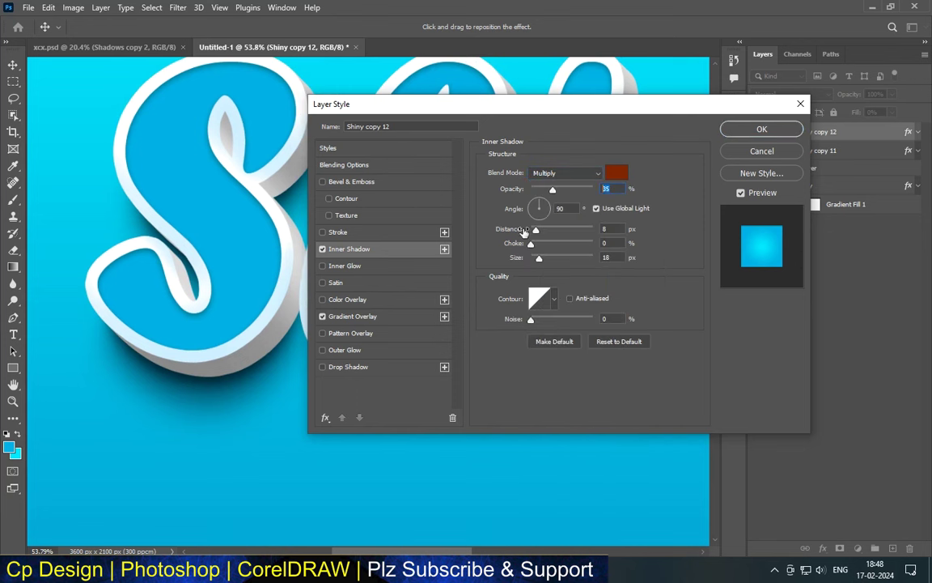
pyautogui.write('5')
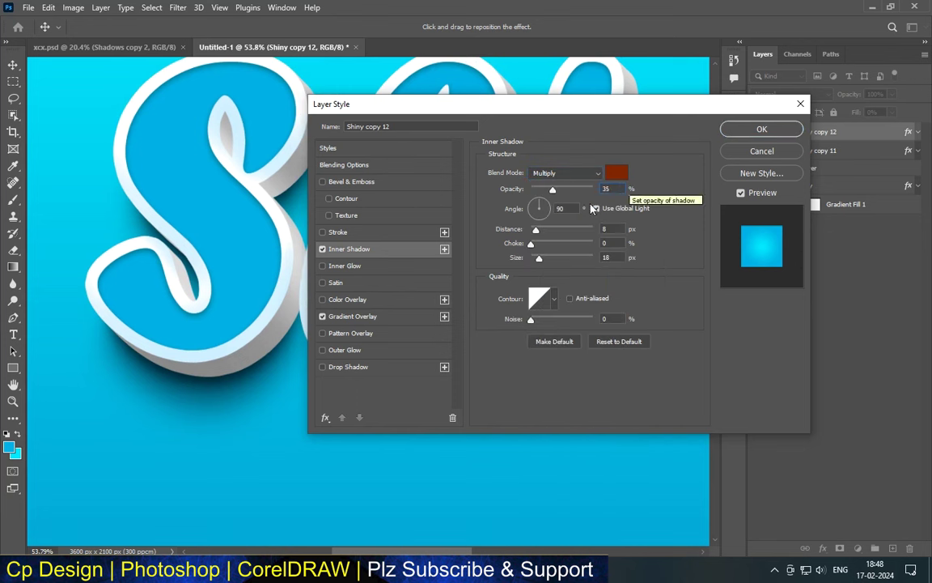
pyautogui.click(597, 208)
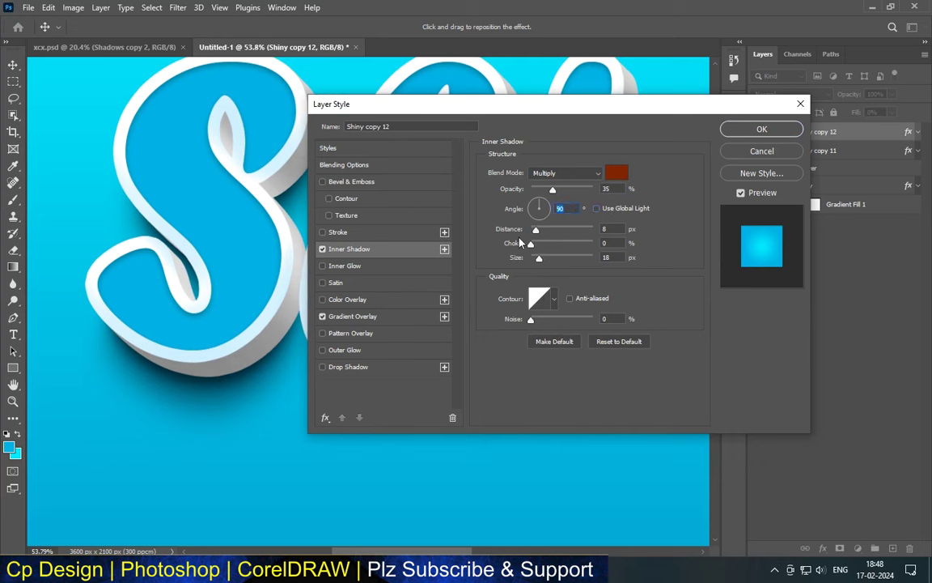
pyautogui.moveTo(515, 232); pyautogui.dragTo(522, 232)
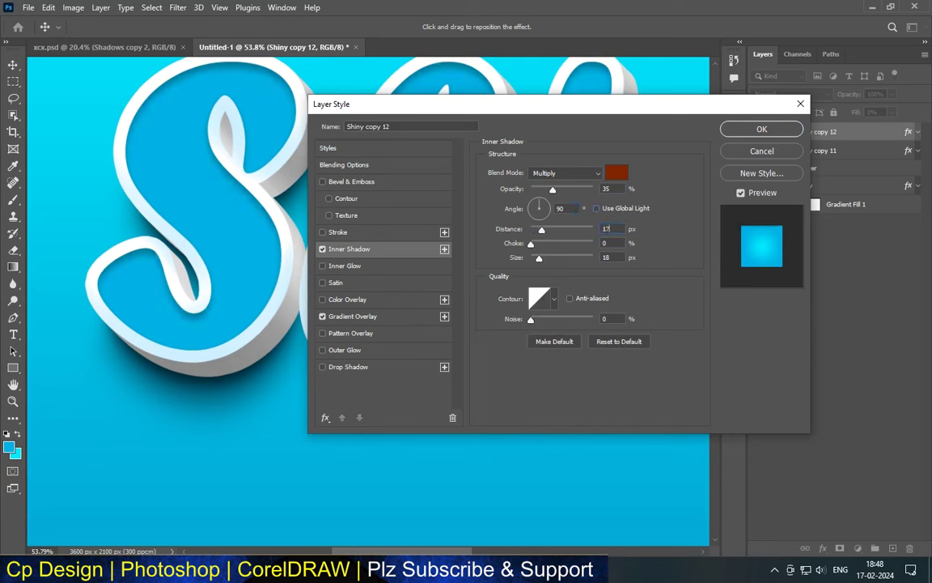
pyautogui.click(539, 257)
pyautogui.write('49')
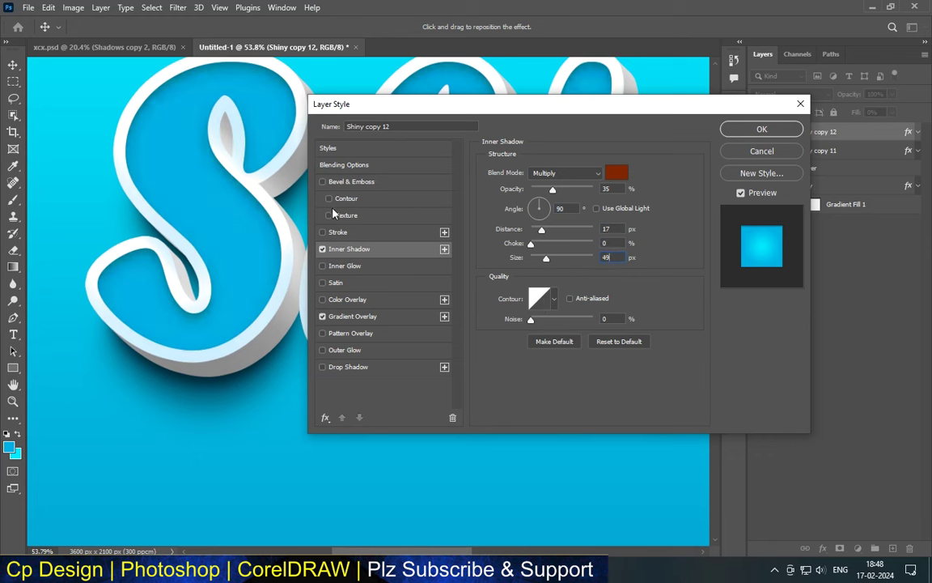
pyautogui.click(353, 182)
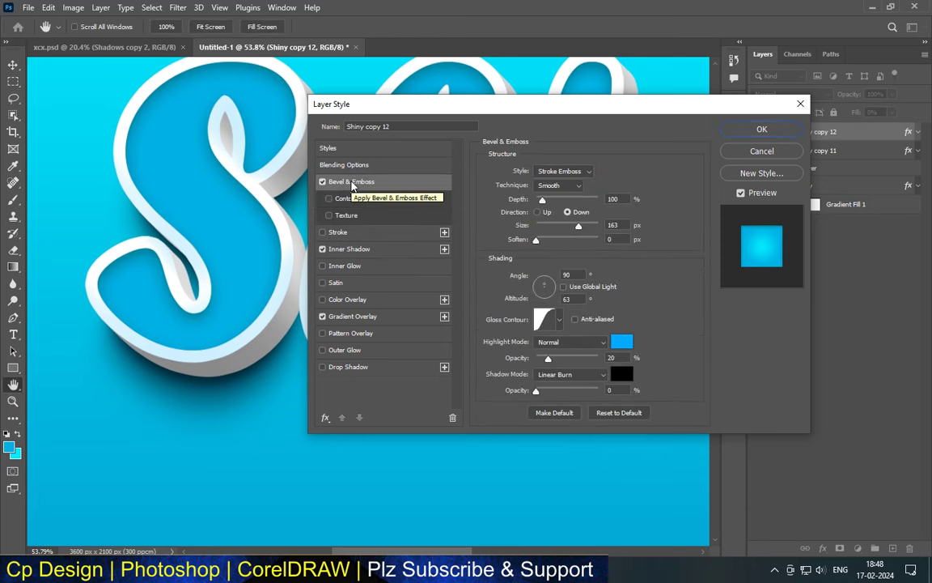
# Set the bevel to Inner Bevel, Smooth technique, 286% depth and Up direction
pyautogui.click(564, 170)
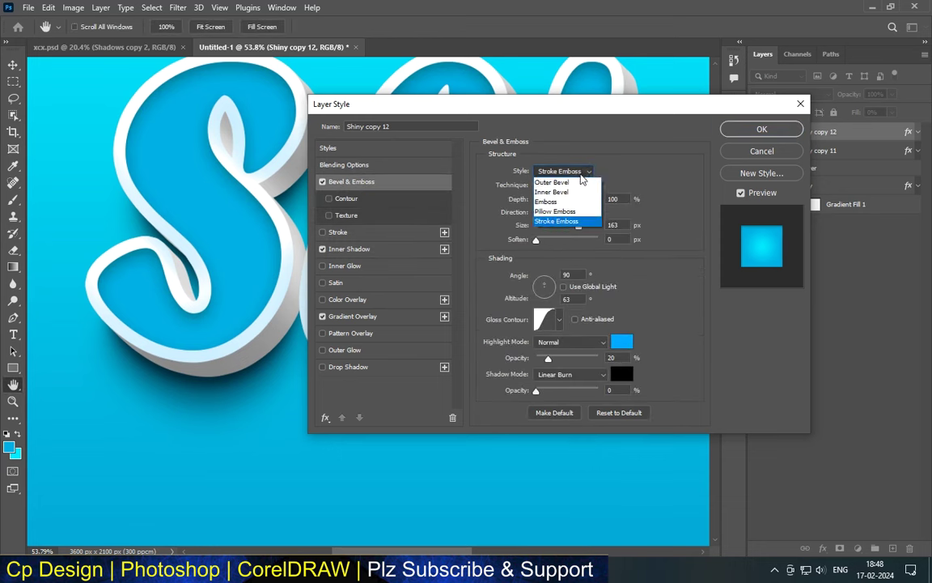
pyautogui.click(555, 192)
pyautogui.click(558, 185)
pyautogui.click(558, 198)
pyautogui.press('Tab')
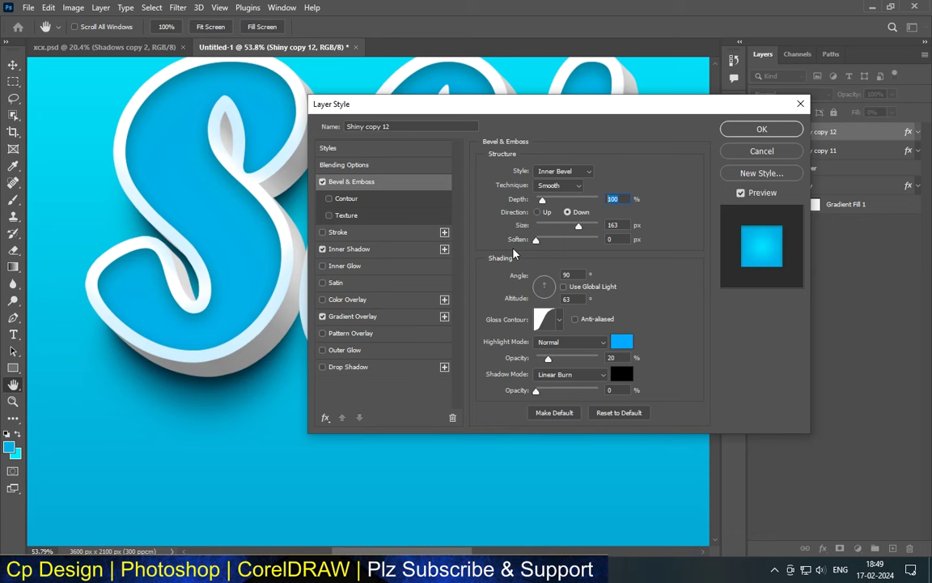
pyautogui.write('286')
pyautogui.press('Tab')
pyautogui.press('Up')
# Give the bevel 6 px size, 1 px soften, 30° angle and a linear gloss contour
pyautogui.doubleClick(619, 225)
pyautogui.write('6')
pyautogui.press('Tab')
pyautogui.write('1')
pyautogui.press('Tab')
pyautogui.press('Tab')
pyautogui.write('30')
pyautogui.click(558, 319)
pyautogui.doubleClick(482, 349)
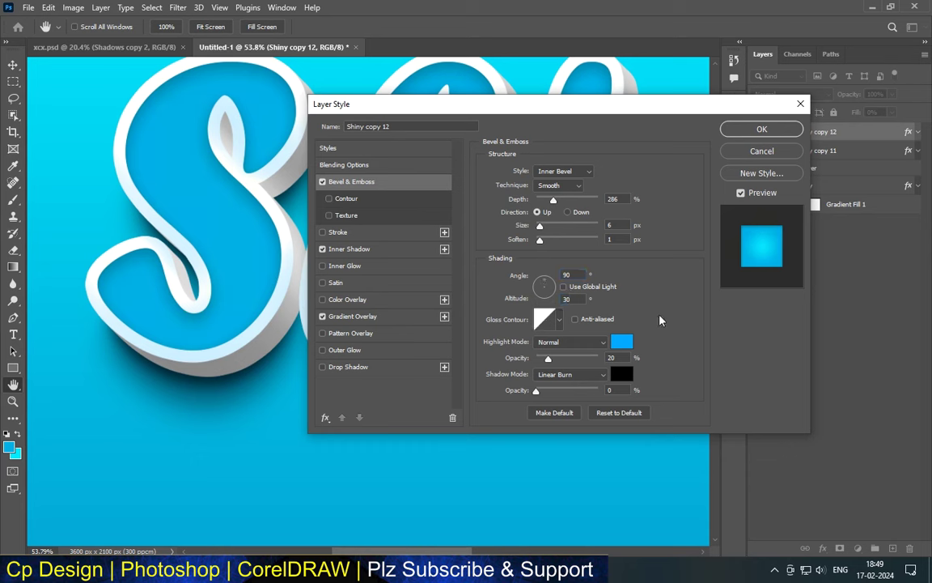
# Make the bevel highlight white with Screen blending at 50% opacity
pyautogui.click(628, 343)
pyautogui.click(296, 119)
pyautogui.click(578, 118)
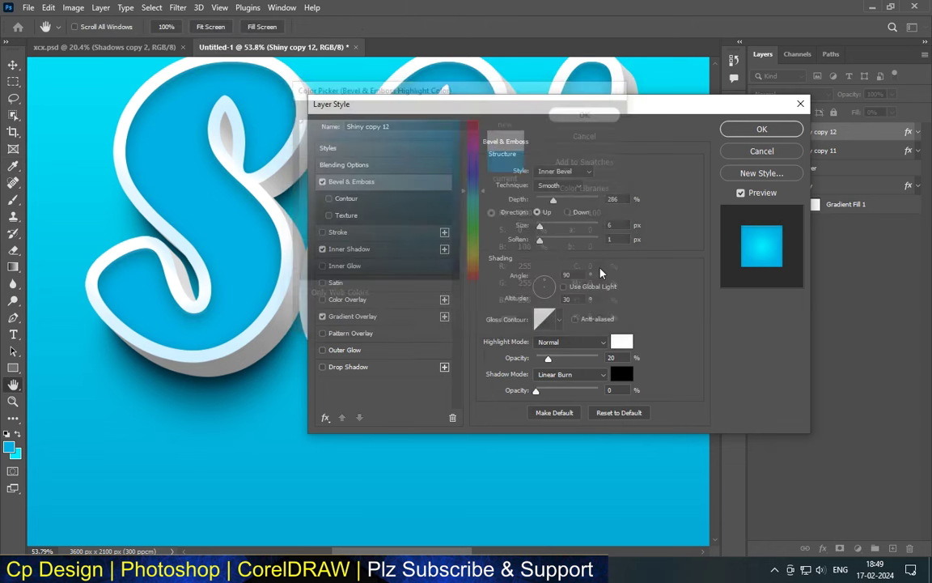
pyautogui.click(570, 342)
pyautogui.click(550, 332)
pyautogui.click(557, 342)
pyautogui.click(555, 342)
pyautogui.click(619, 357)
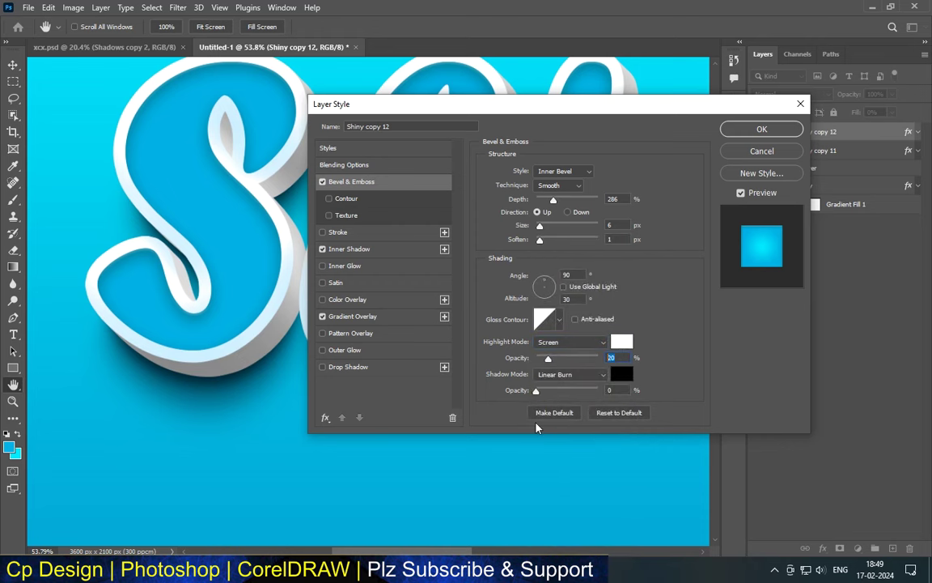
pyautogui.write('50')
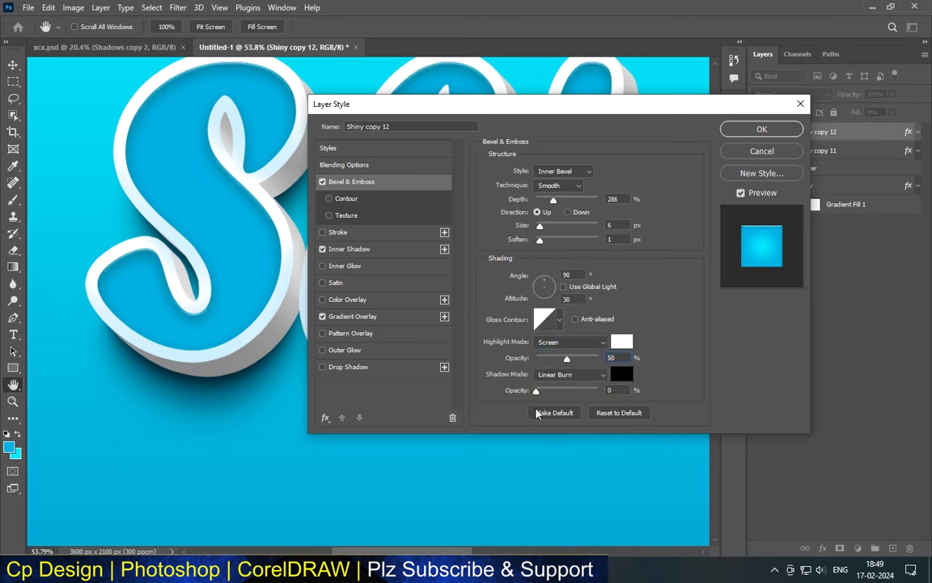
# Set the bevel shadow to black Multiply at 50%, keeping highlight opacity at 50%
pyautogui.click(621, 373)
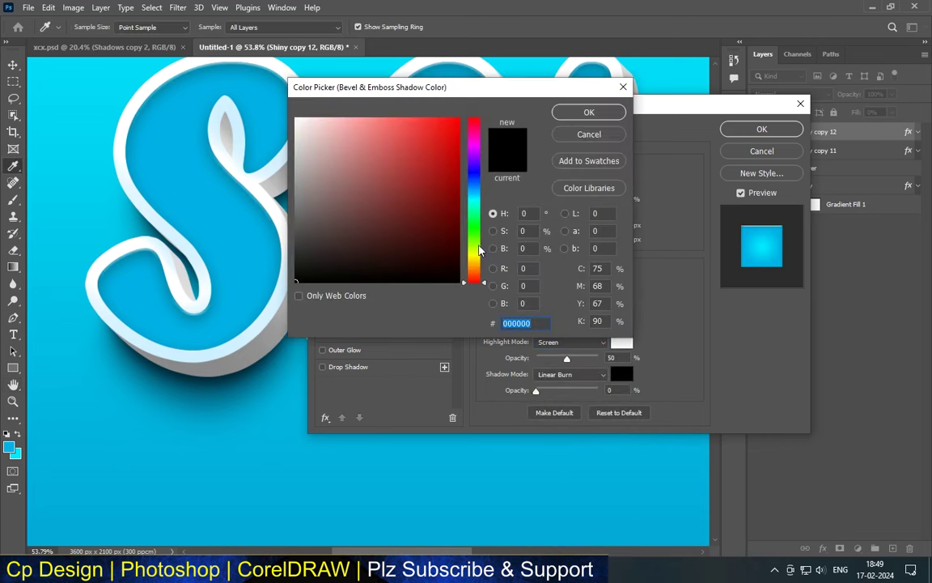
pyautogui.click(589, 113)
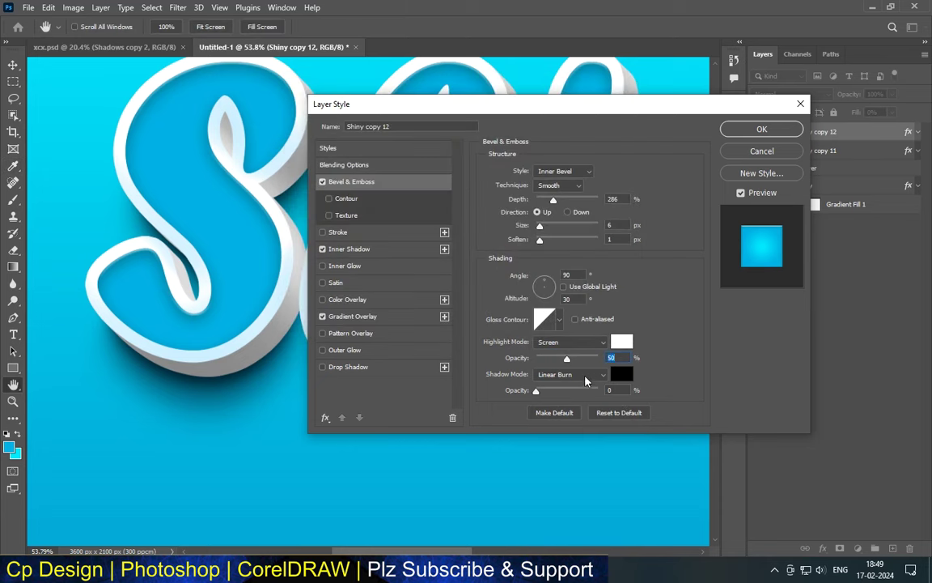
pyautogui.click(586, 376)
pyautogui.click(547, 285)
pyautogui.press('Tab')
pyautogui.write('50')
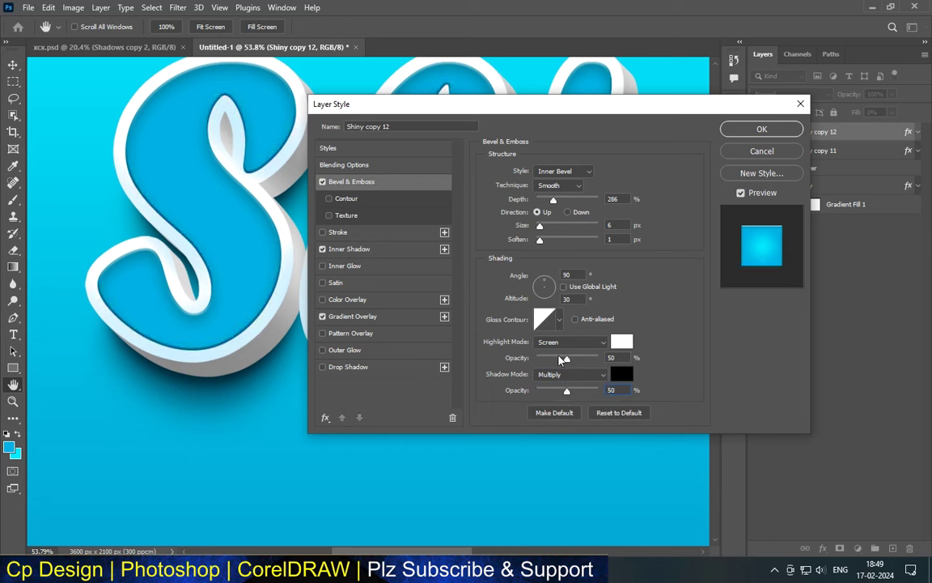
pyautogui.moveTo(566, 359); pyautogui.dragTo(533, 359)
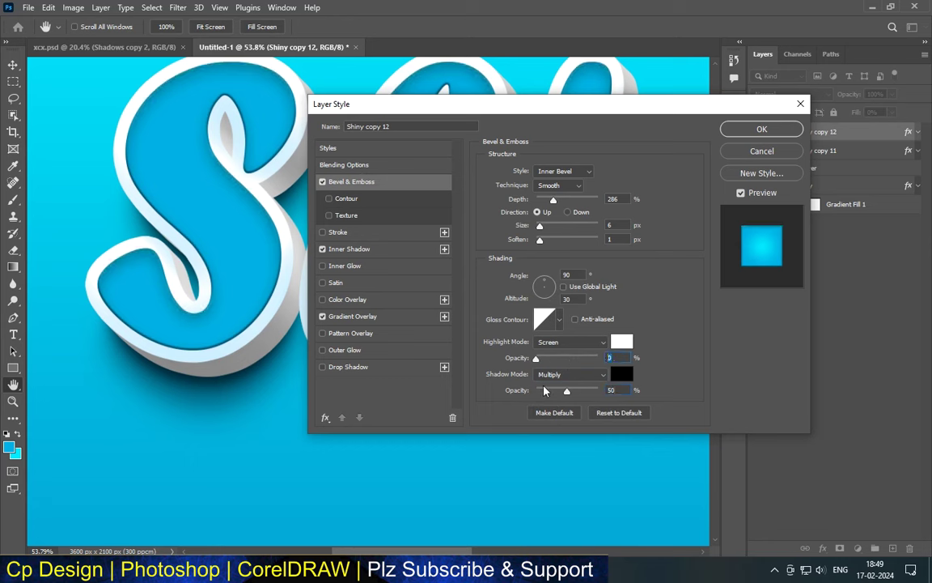
pyautogui.write('50')
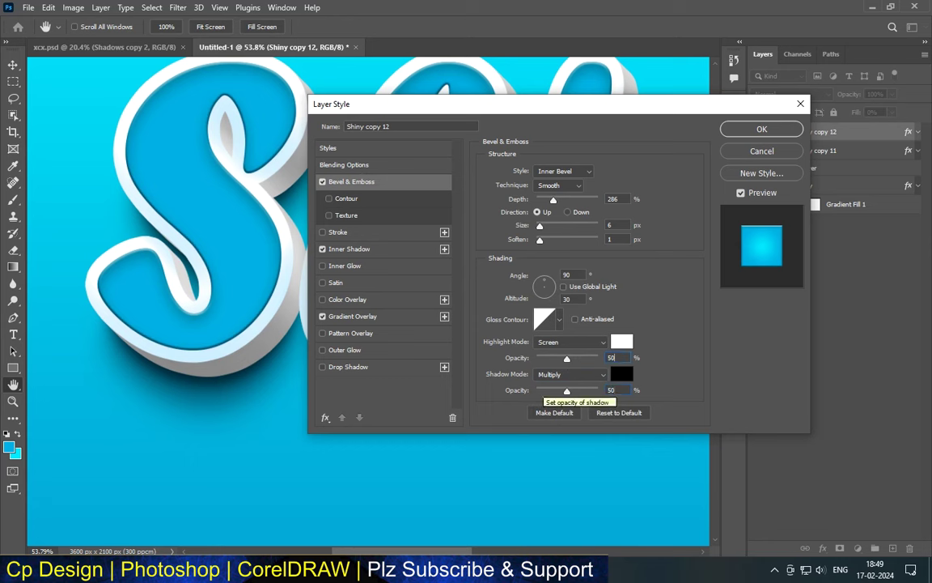
# Turn on the bevel Contour with a curved preset shape and 61% range
pyautogui.click(377, 201)
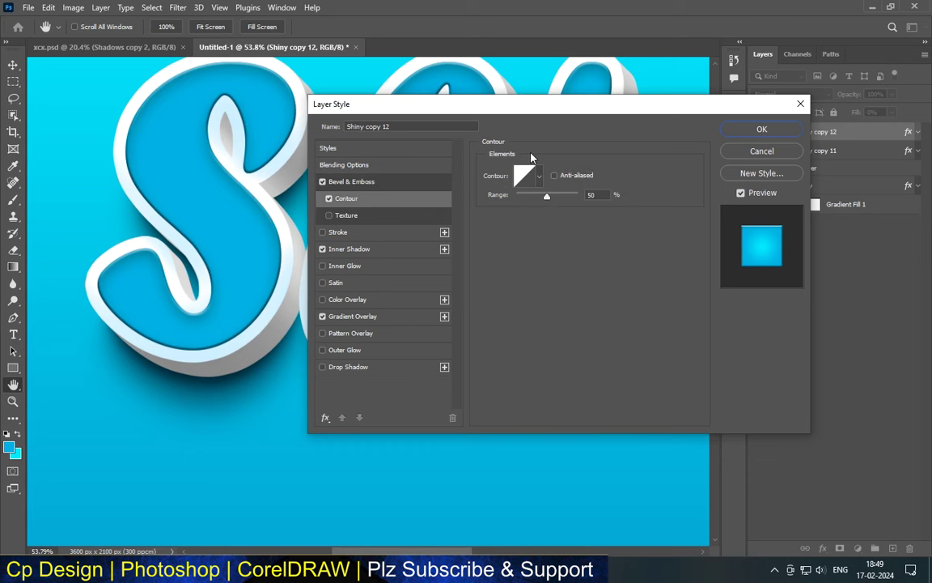
pyautogui.click(539, 175)
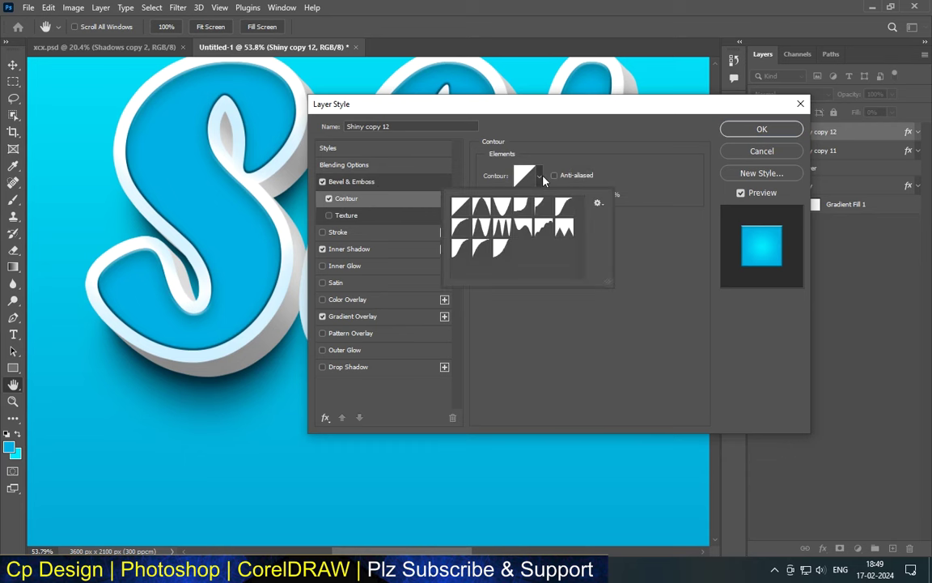
pyautogui.click(482, 252)
pyautogui.click(496, 323)
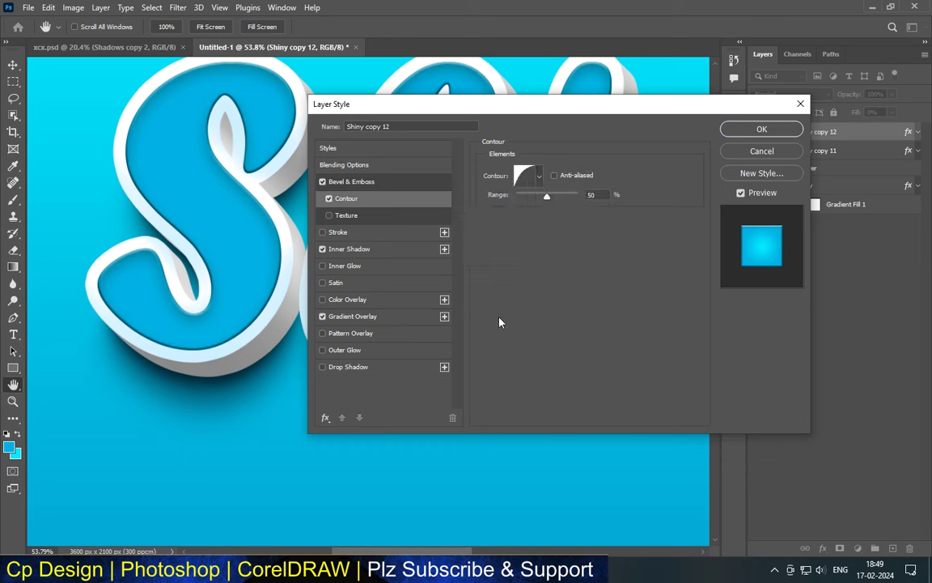
pyautogui.write('61')
pyautogui.click(421, 366)
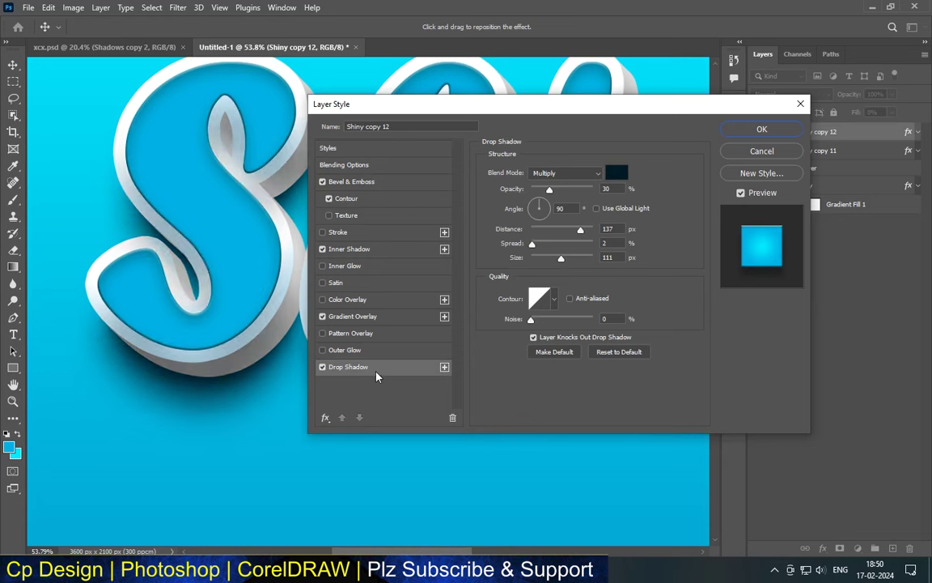
# Give the drop shadow colour 411c00, Multiply, 100% opacity, 8 px distance, 0% spread, 24 px size, and apply
pyautogui.click(620, 171)
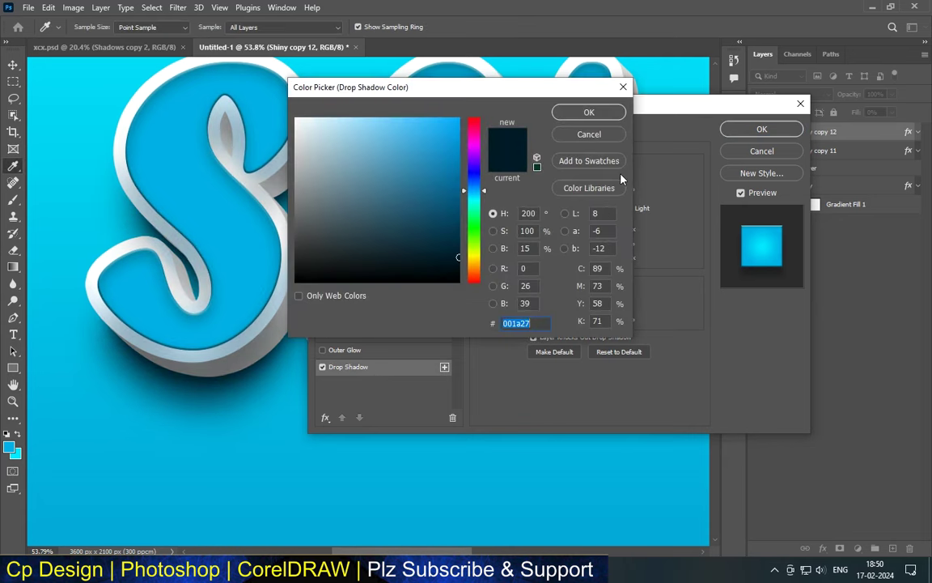
pyautogui.write('411')
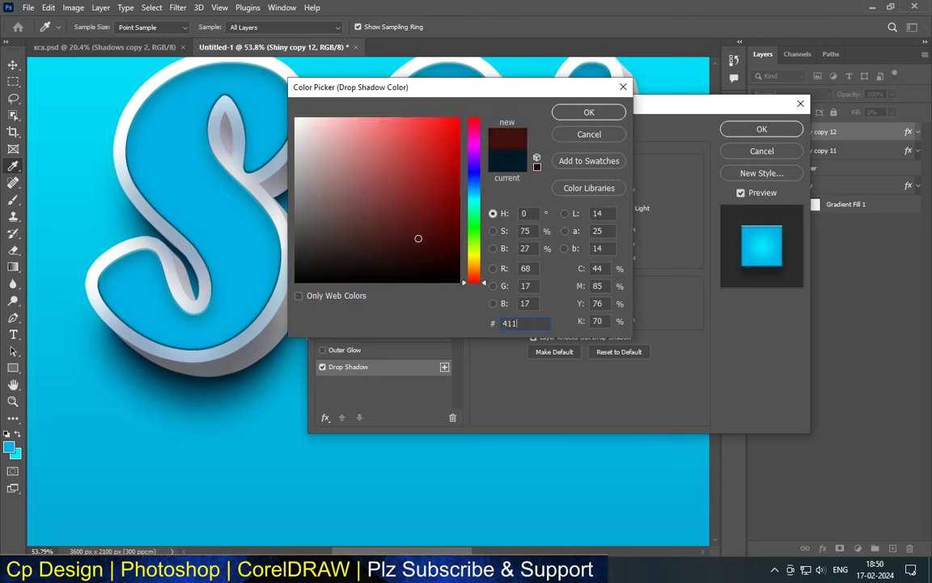
pyautogui.write('c00')
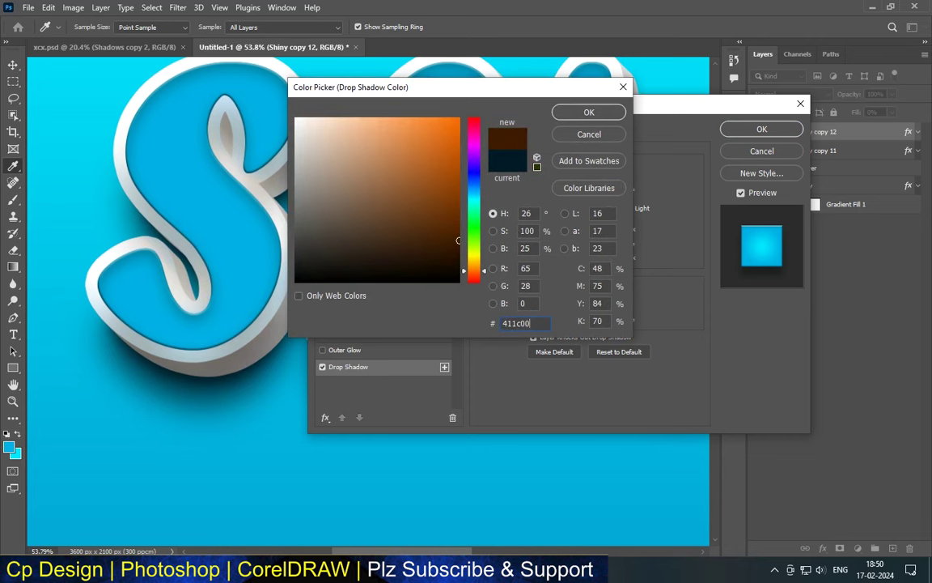
pyautogui.click(589, 112)
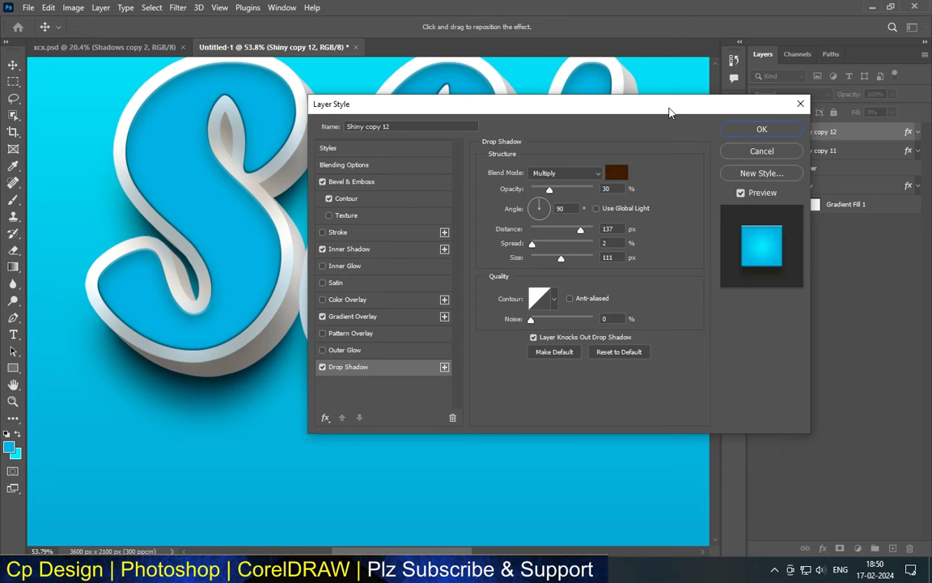
pyautogui.click(597, 172)
pyautogui.click(573, 226)
pyautogui.press('Tab')
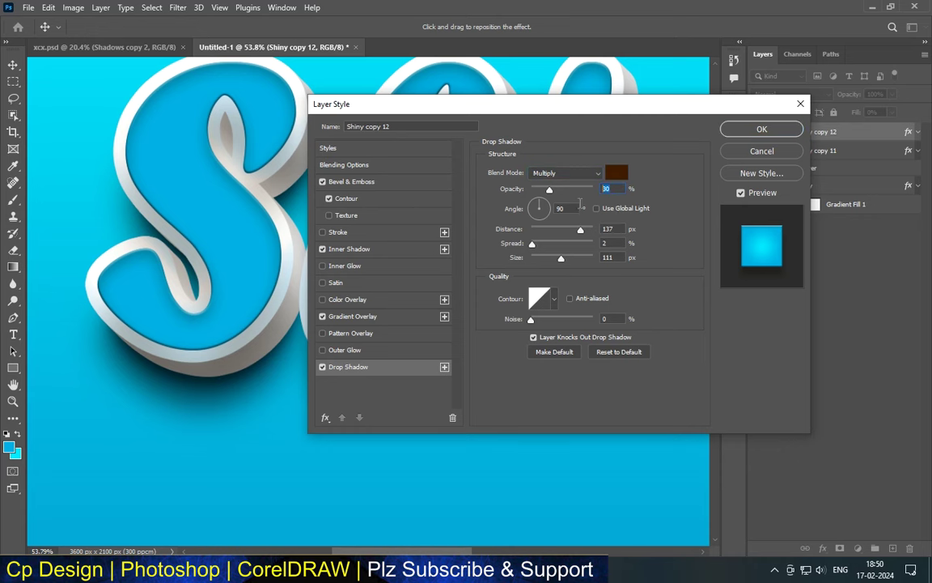
pyautogui.write('100')
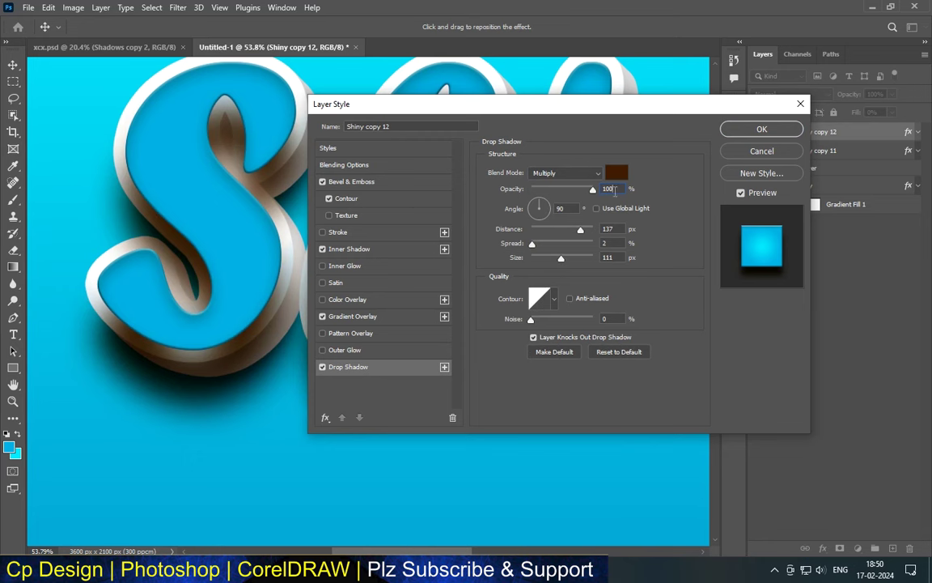
pyautogui.doubleClick(609, 228)
pyautogui.write('8')
pyautogui.press('Tab')
pyautogui.write('0')
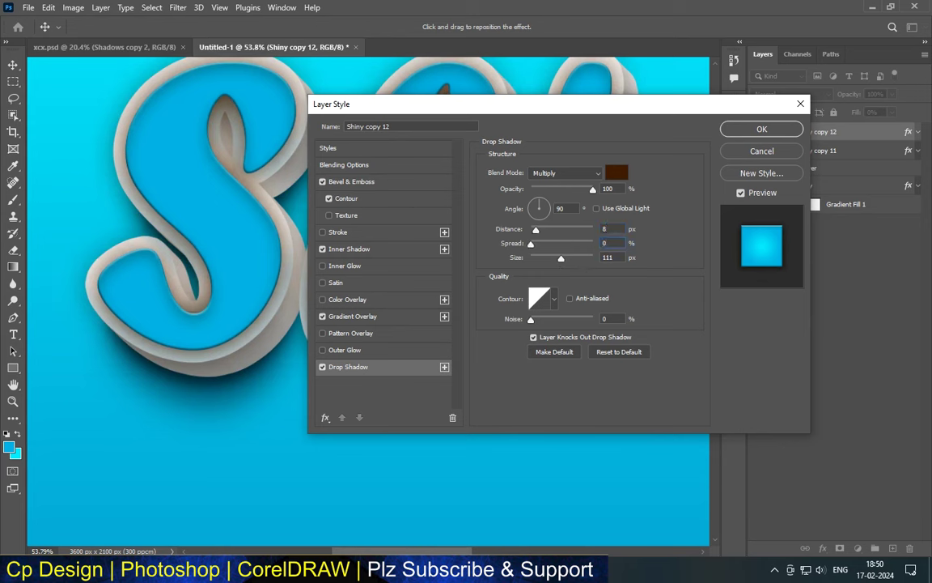
pyautogui.press('Tab')
pyautogui.write('24')
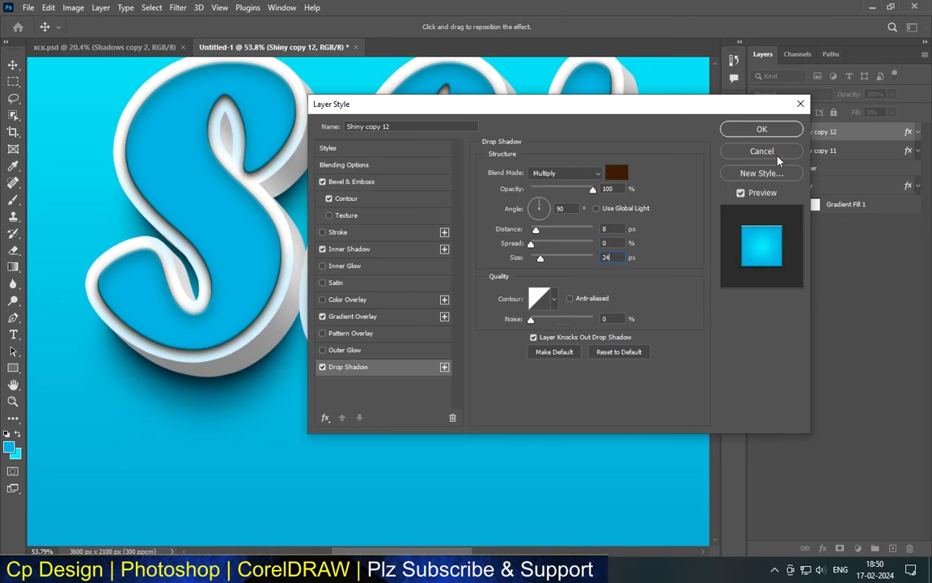
pyautogui.click(756, 130)
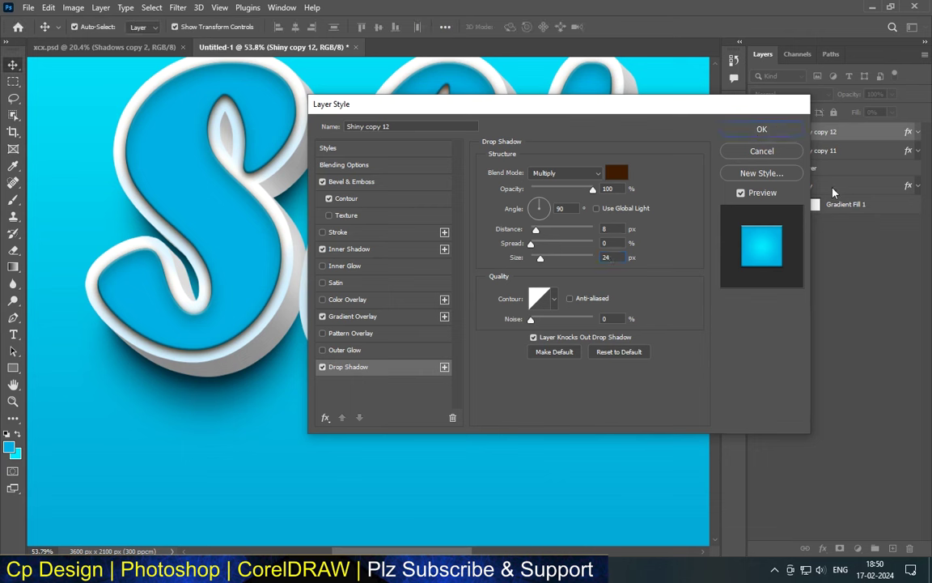
# Duplicate Shiny copy 12 into Shiny copy 13, open its Layer Style and disable Drop Shadow
pyautogui.moveTo(857, 133); pyautogui.dragTo(903, 544)
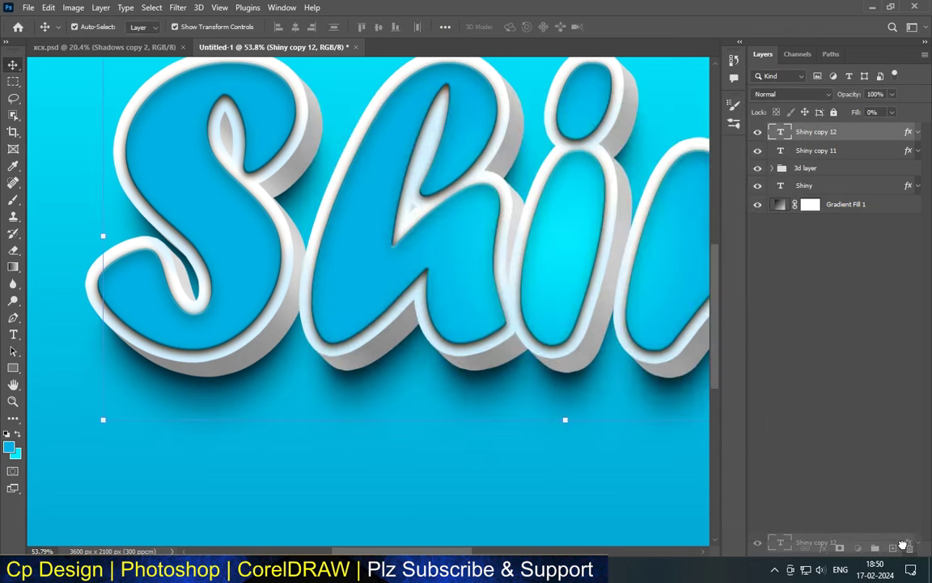
pyautogui.moveTo(903, 544); pyautogui.dragTo(894, 547)
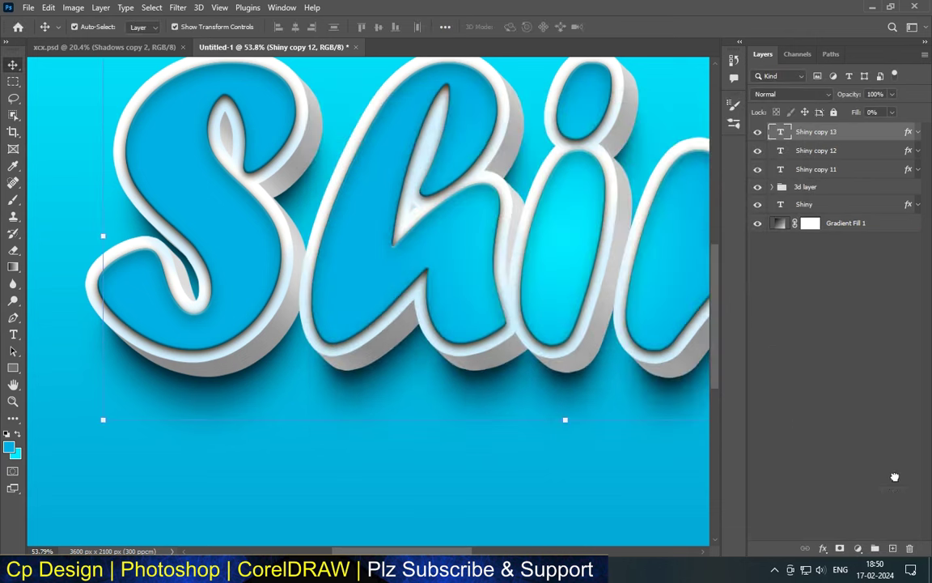
pyautogui.doubleClick(853, 133)
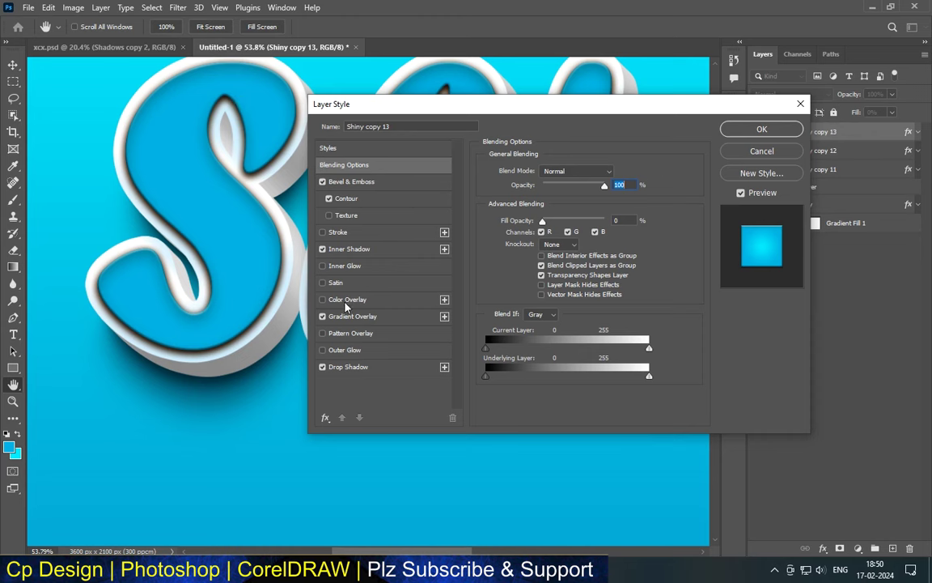
pyautogui.click(322, 366)
# Disable Inner Shadow and Bevel & Emboss, leaving only Gradient Overlay enabled
pyautogui.click(322, 315)
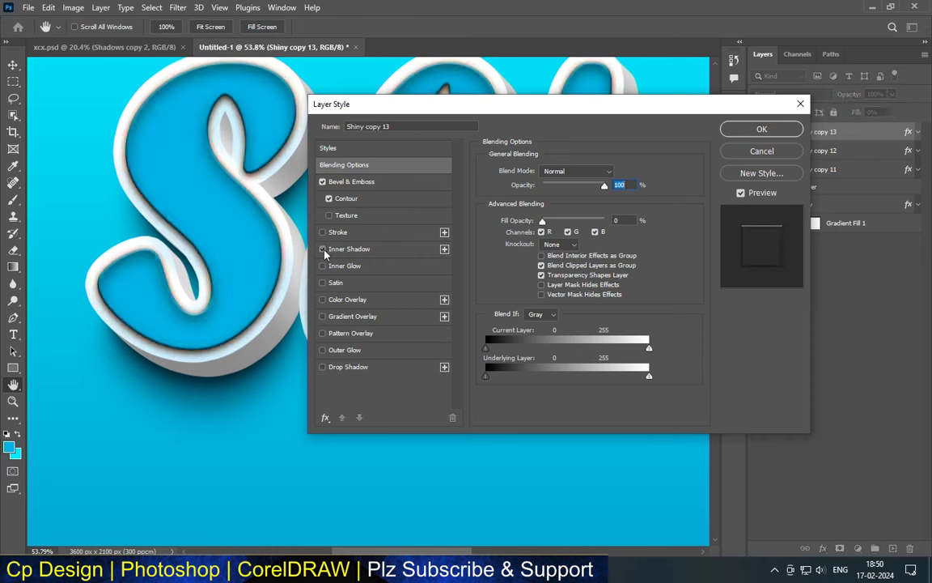
pyautogui.click(322, 248)
pyautogui.click(323, 182)
pyautogui.click(352, 316)
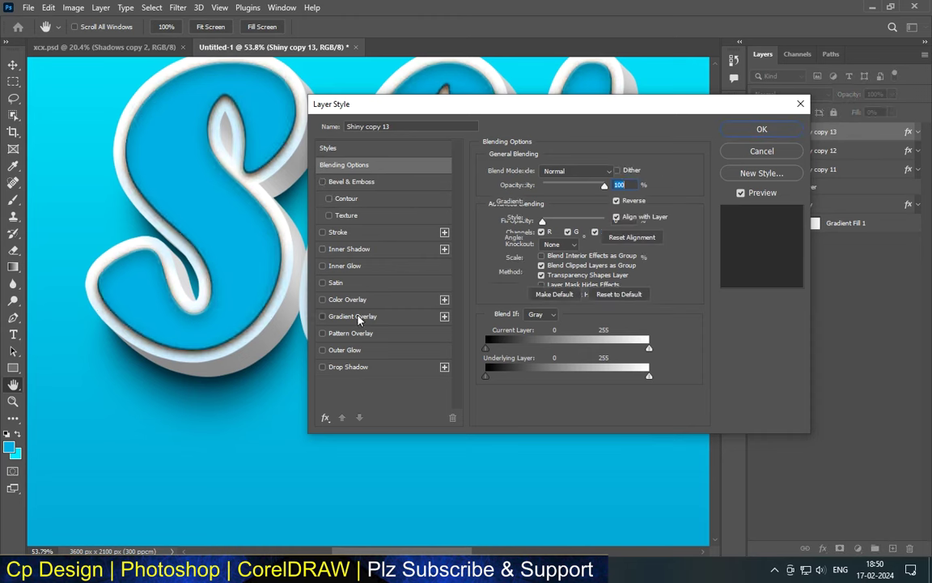
# Apply the plain white gradient preset with a white ffffff colour stop
pyautogui.click(560, 201)
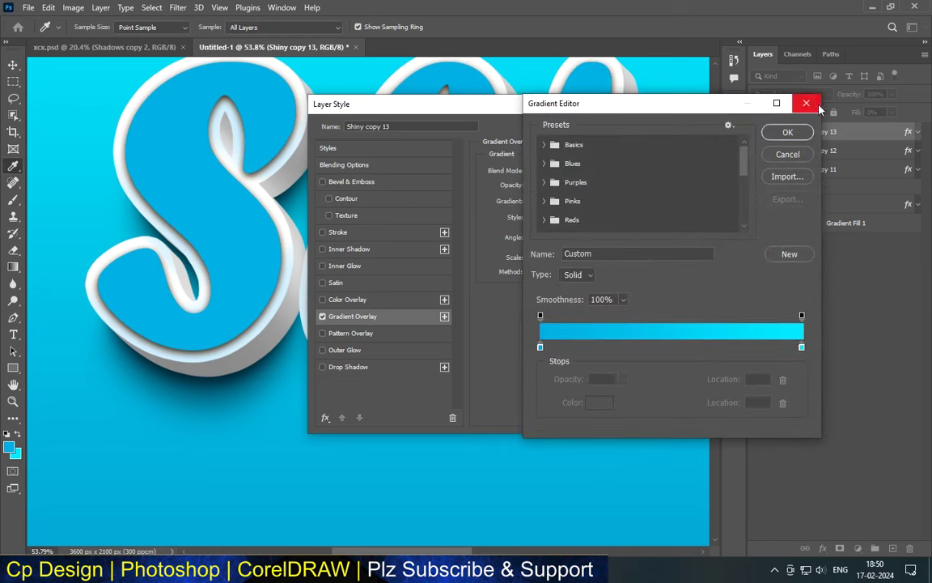
pyautogui.click(801, 98)
pyautogui.click(551, 203)
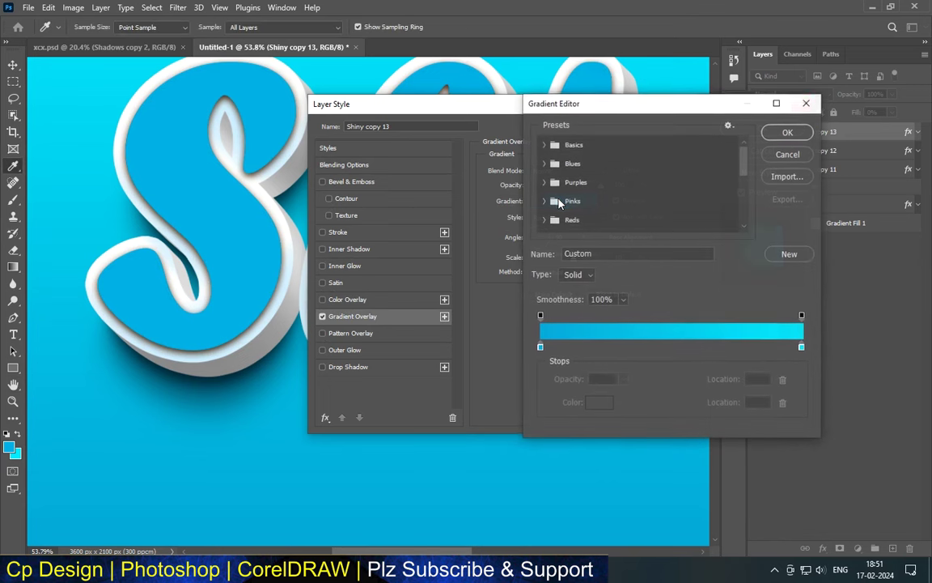
pyautogui.scroll(-2, 639, 194)
pyautogui.scroll(-3, 638, 195)
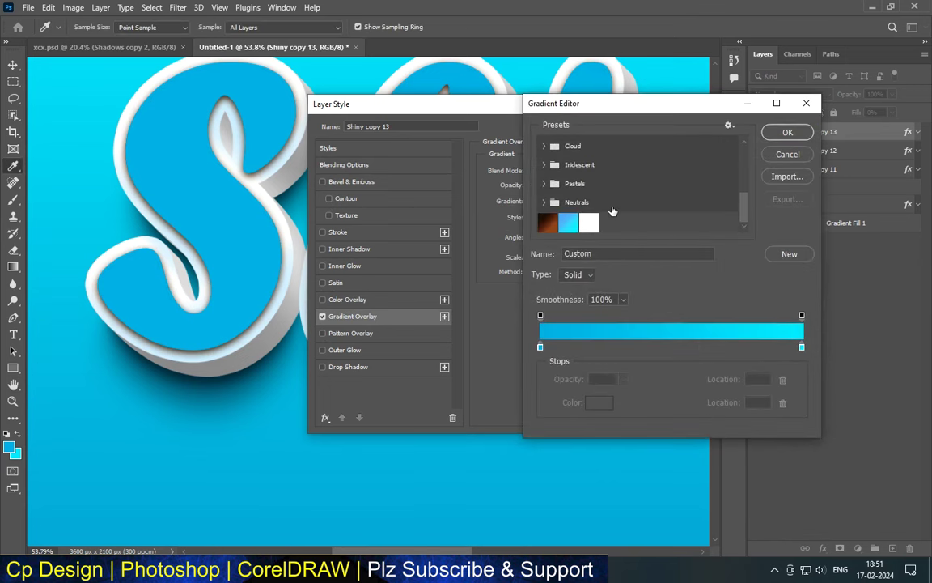
pyautogui.click(588, 224)
pyautogui.click(540, 350)
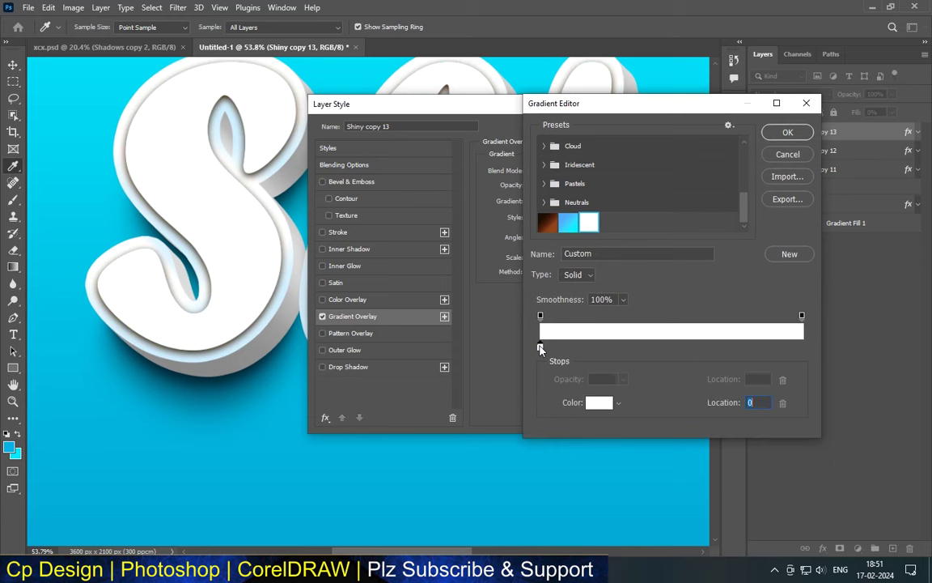
pyautogui.click(599, 402)
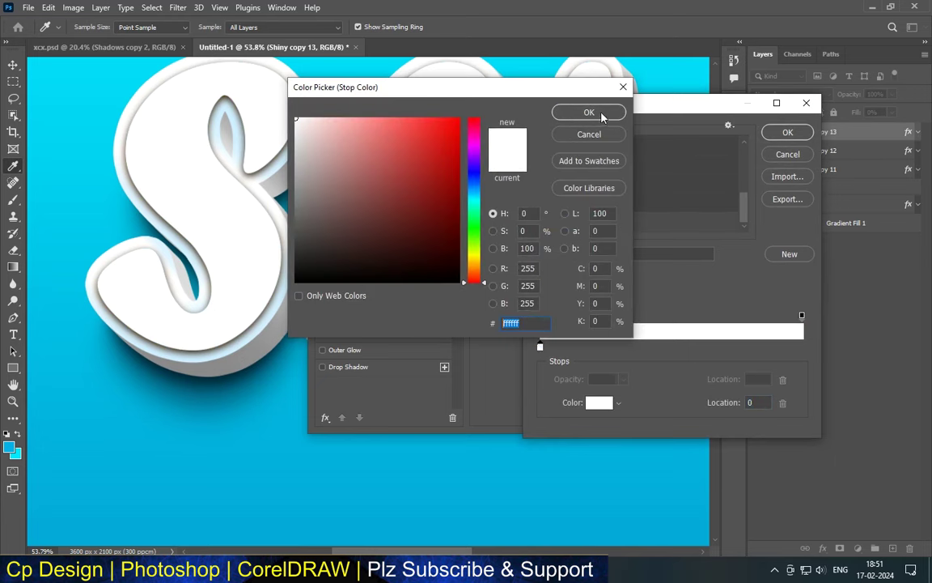
pyautogui.click(589, 112)
pyautogui.click(787, 131)
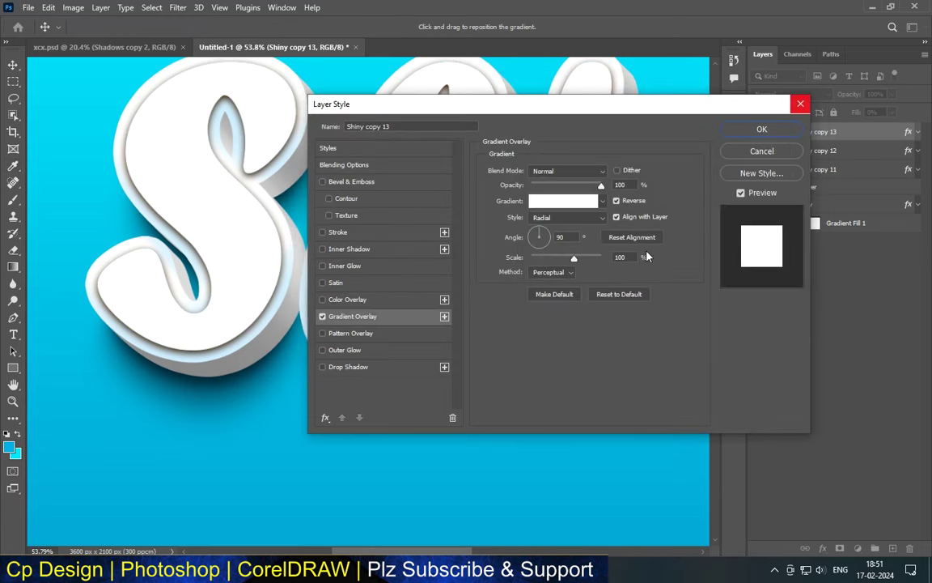
# Set the gradient overlay to Multiply, not reversed, 150% scale and 0° angle
pyautogui.click(567, 171)
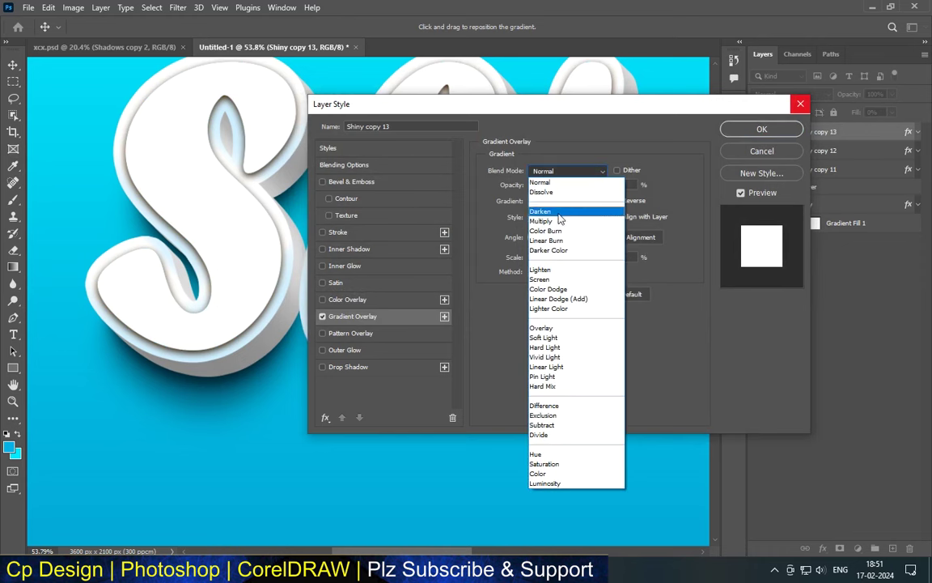
pyautogui.click(556, 210)
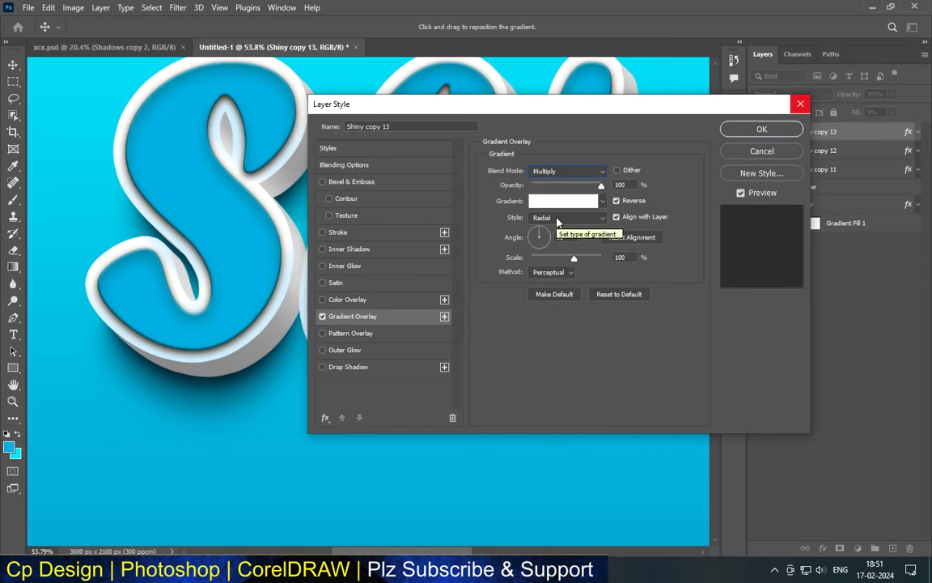
pyautogui.click(618, 201)
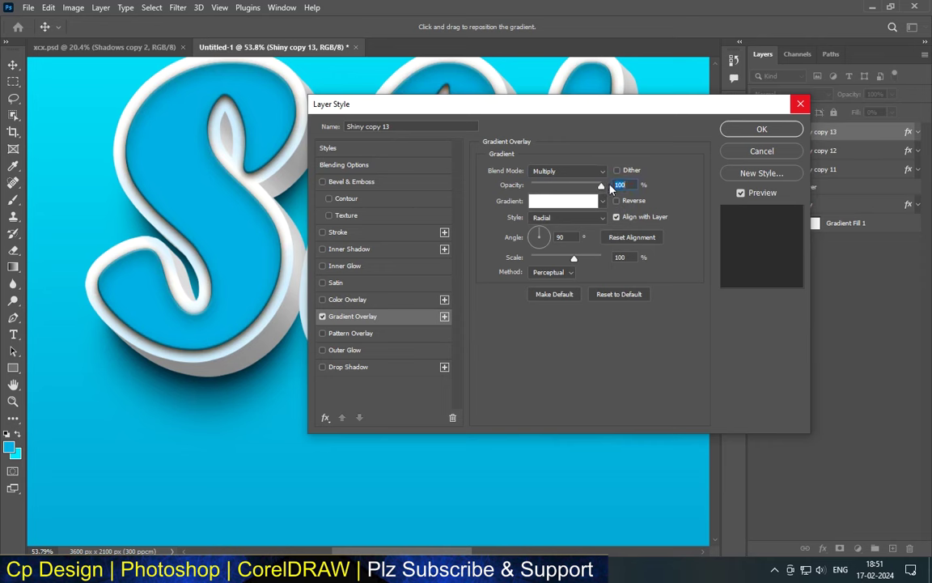
pyautogui.moveTo(574, 258); pyautogui.dragTo(619, 258)
pyautogui.click(322, 317)
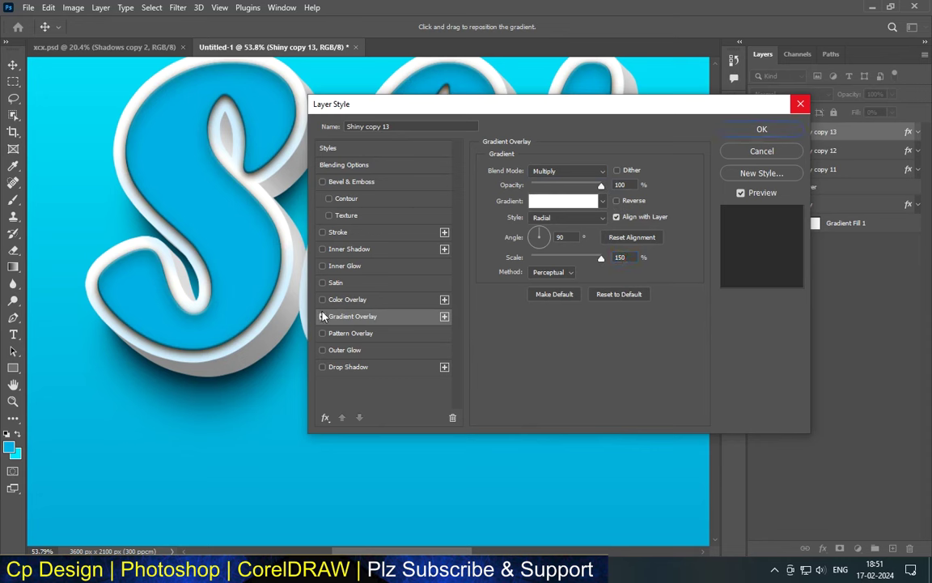
pyautogui.click(322, 316)
pyautogui.write('180')
pyautogui.write('0')
pyautogui.click(323, 318)
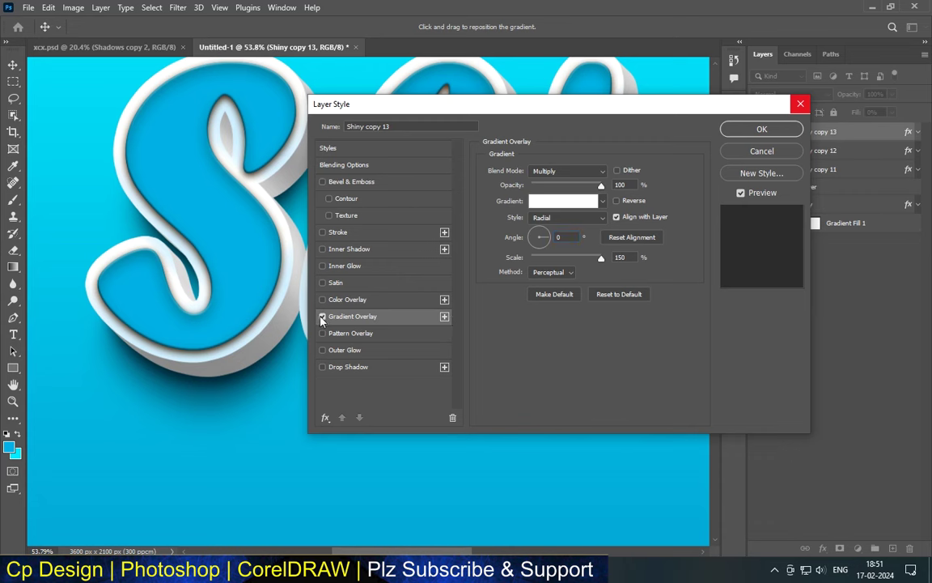
# Add a Satin effect in bright blue 00a2ff with Color Burn blending
pyautogui.click(346, 283)
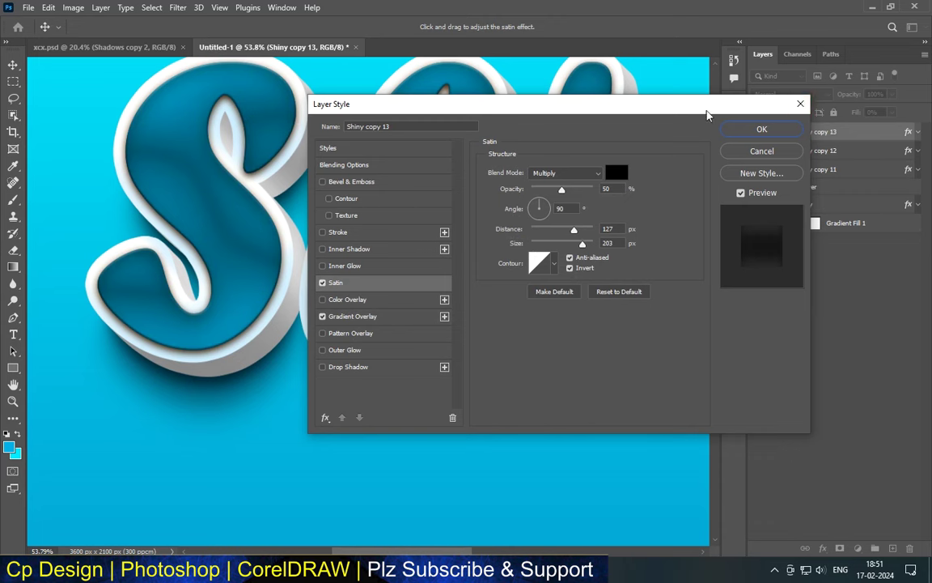
pyautogui.click(616, 172)
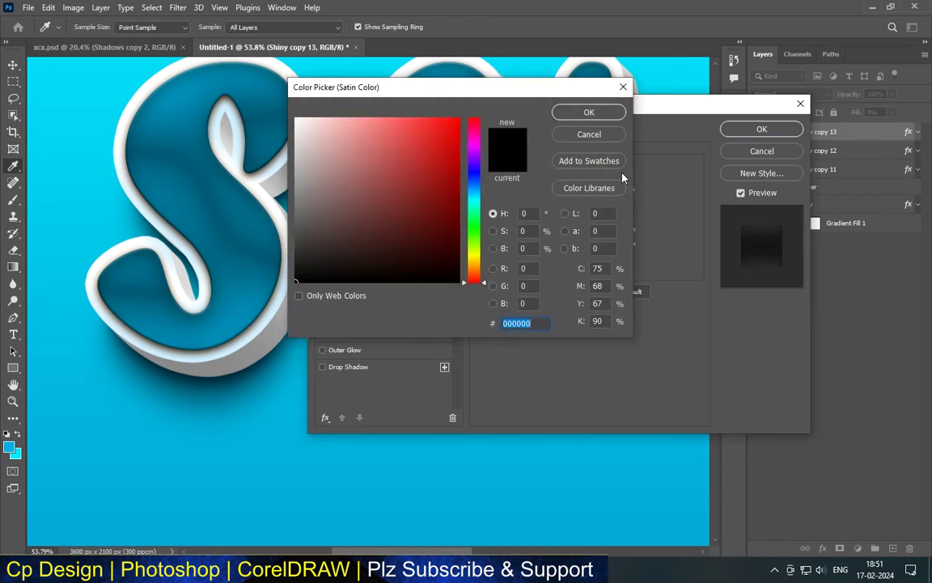
pyautogui.write('00a')
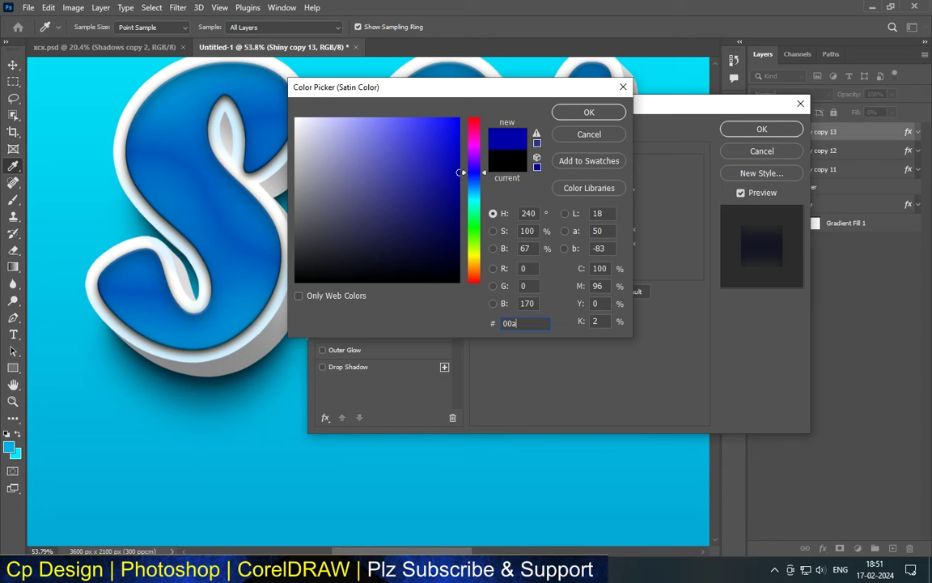
pyautogui.write('2')
pyautogui.write('ff')
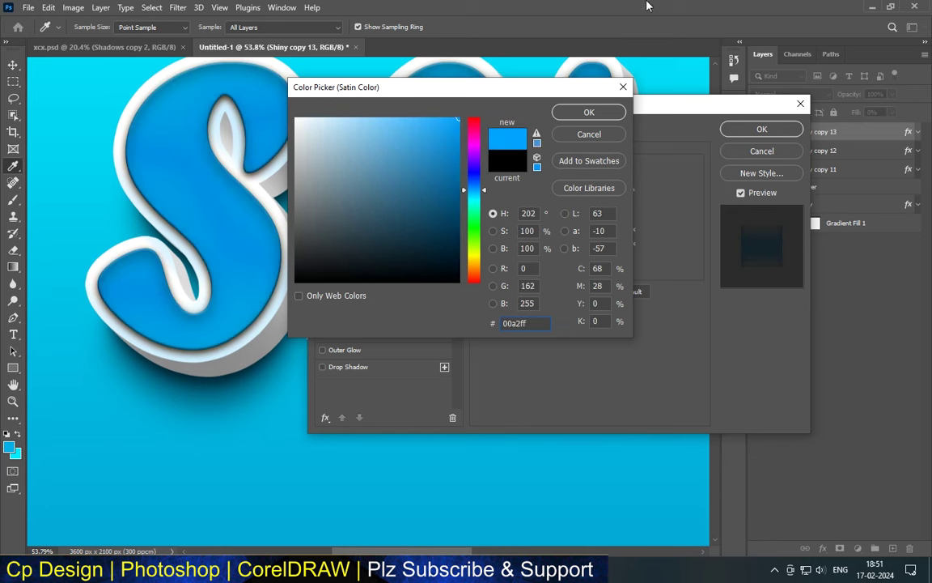
pyautogui.click(576, 118)
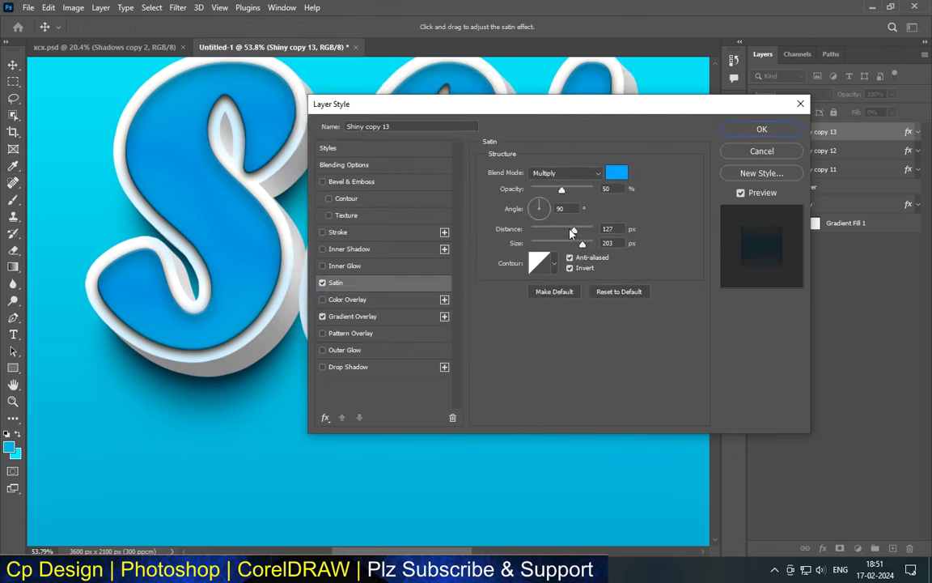
pyautogui.click(596, 175)
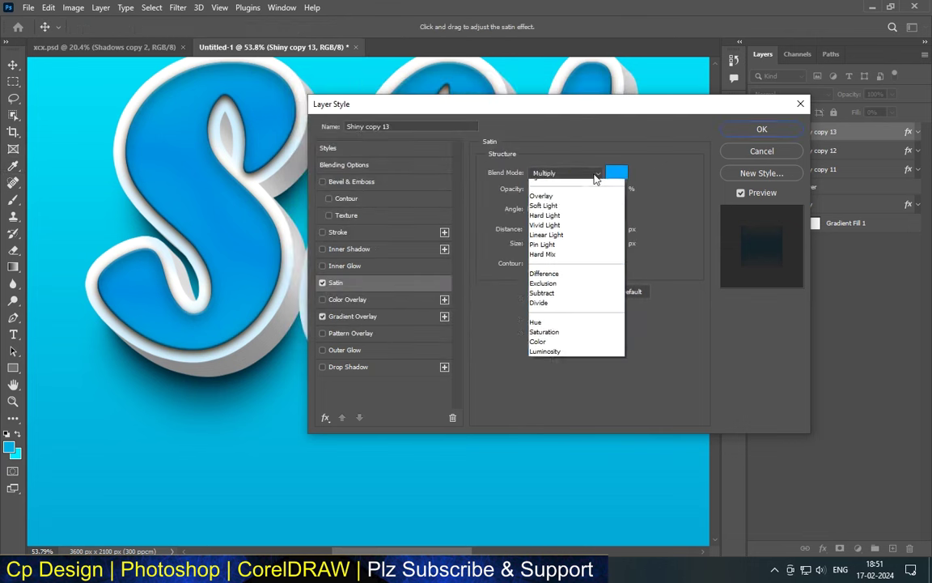
pyautogui.click(580, 224)
# Set the satin to 91% opacity, 26 px distance and 73 px size, and enable Bevel & Emboss
pyautogui.doubleClick(605, 188)
pyautogui.write('9')
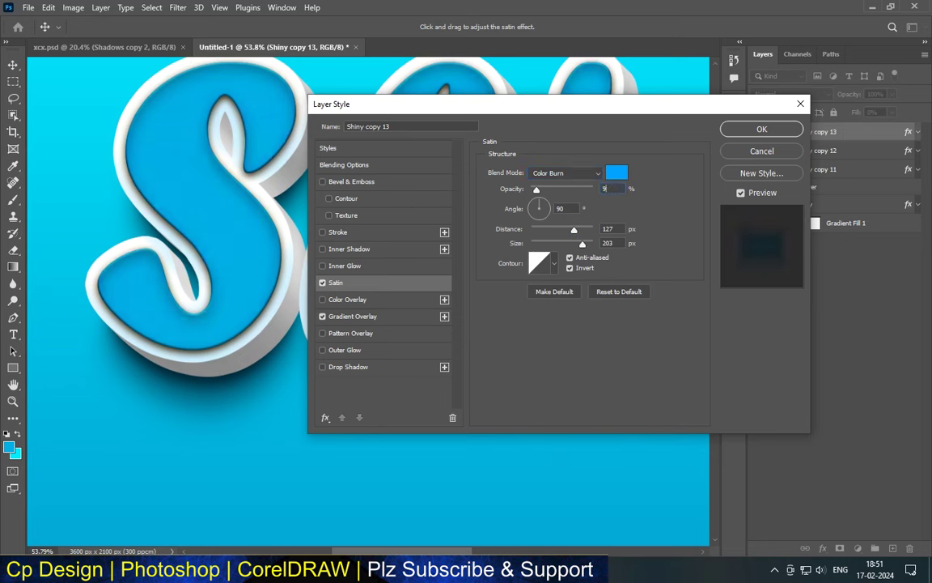
pyautogui.write('1')
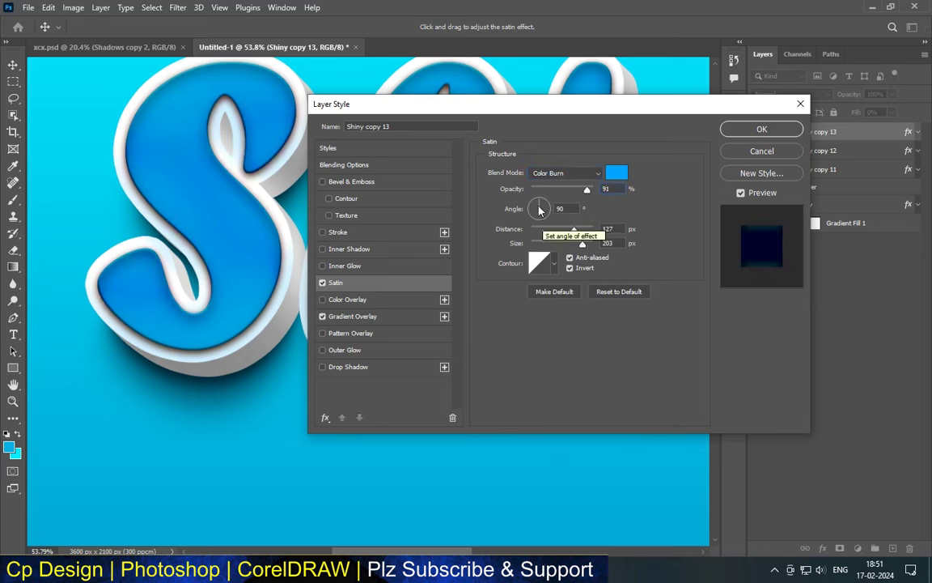
pyautogui.press('Tab')
pyautogui.press('Tab')
pyautogui.write('26')
pyautogui.press('Tab')
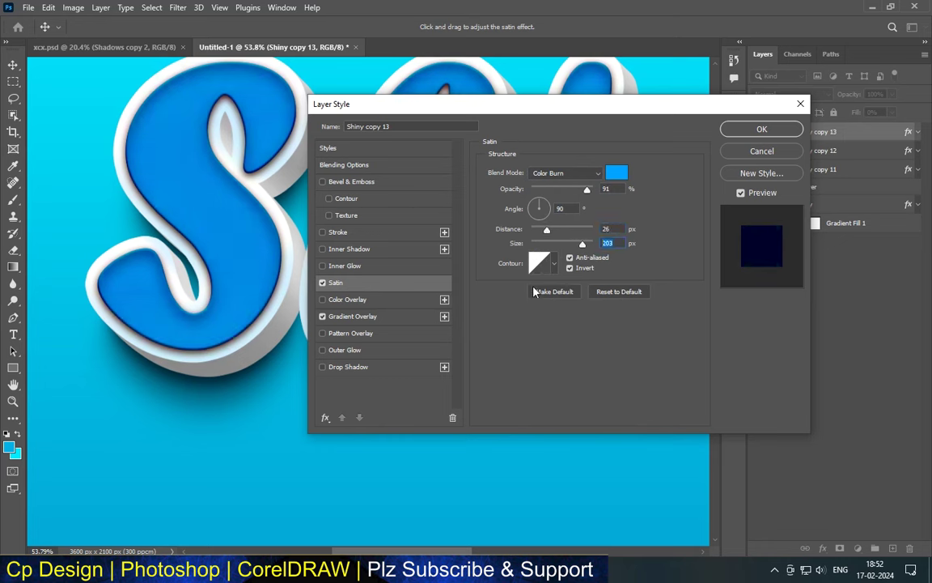
pyautogui.write('73')
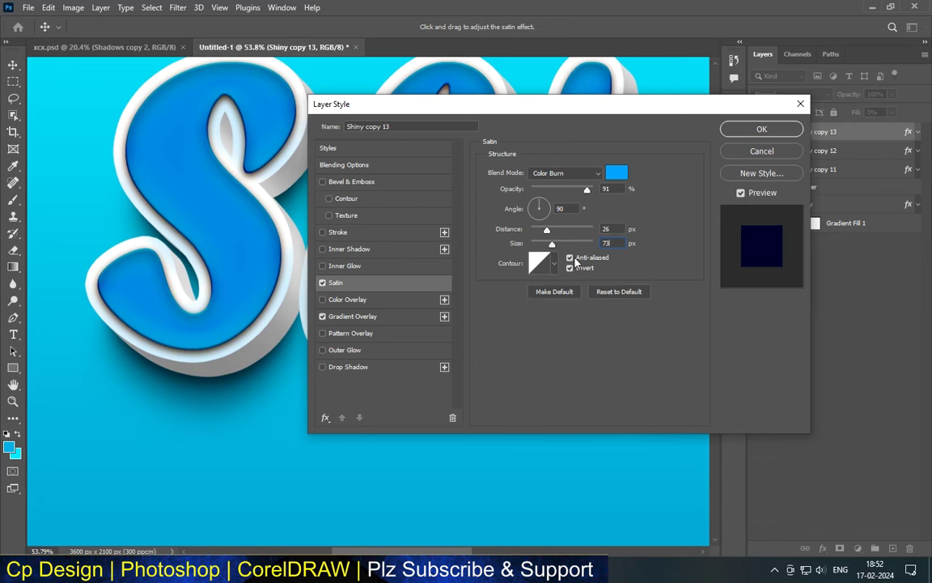
pyautogui.click(376, 183)
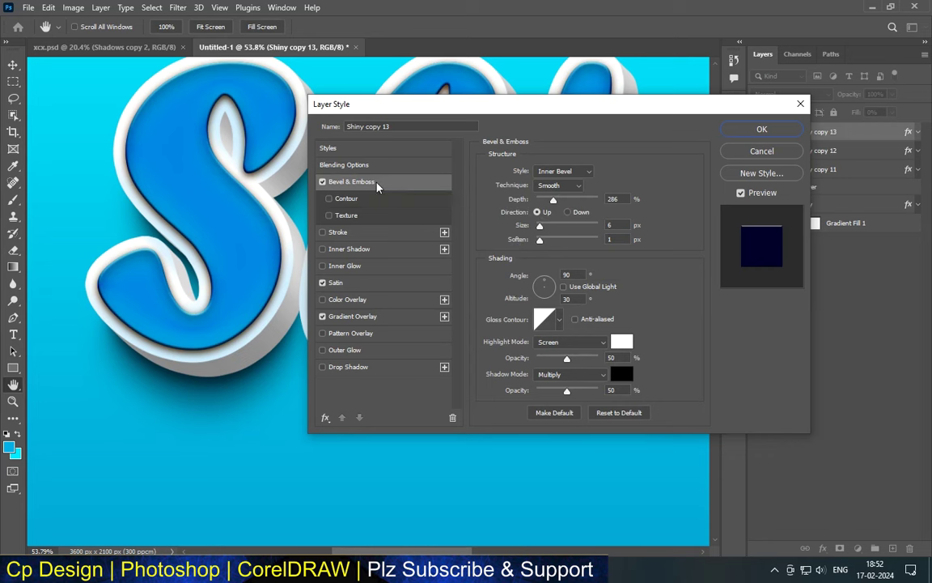
# Keep the Smooth Inner Bevel and set 500% depth, 27 px size, 16 px soften, 37° altitude
pyautogui.click(563, 171)
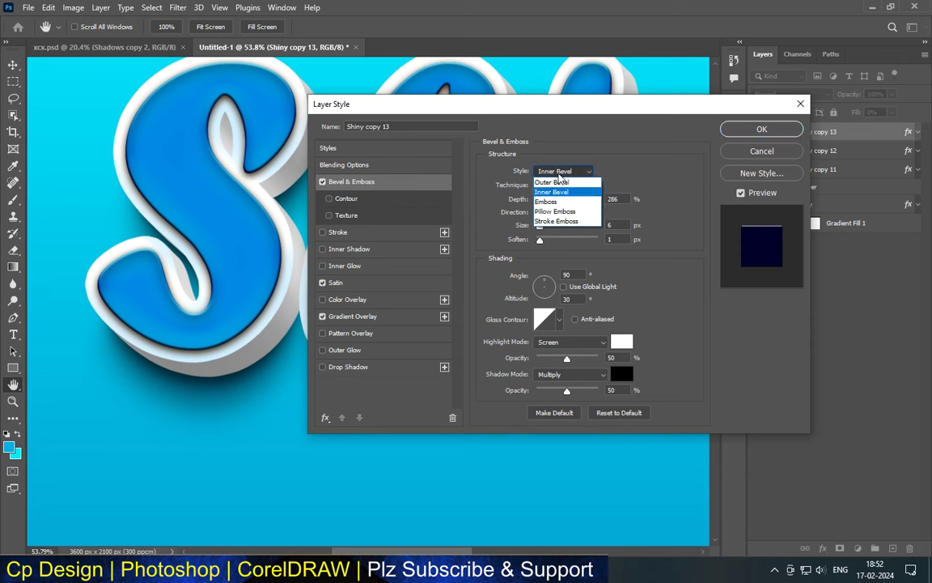
pyautogui.click(557, 173)
pyautogui.click(558, 186)
pyautogui.click(556, 198)
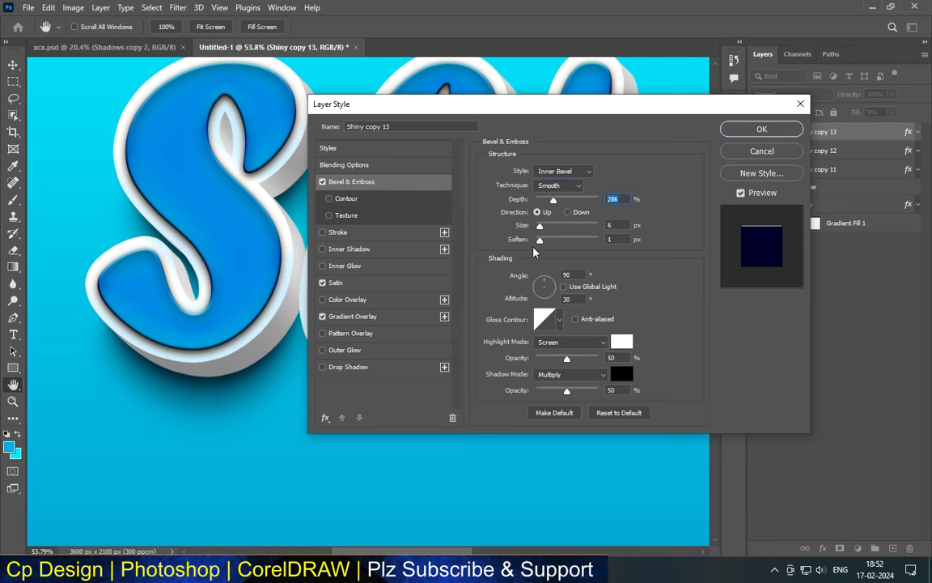
pyautogui.write('500')
pyautogui.write('27')
pyautogui.press('Tab')
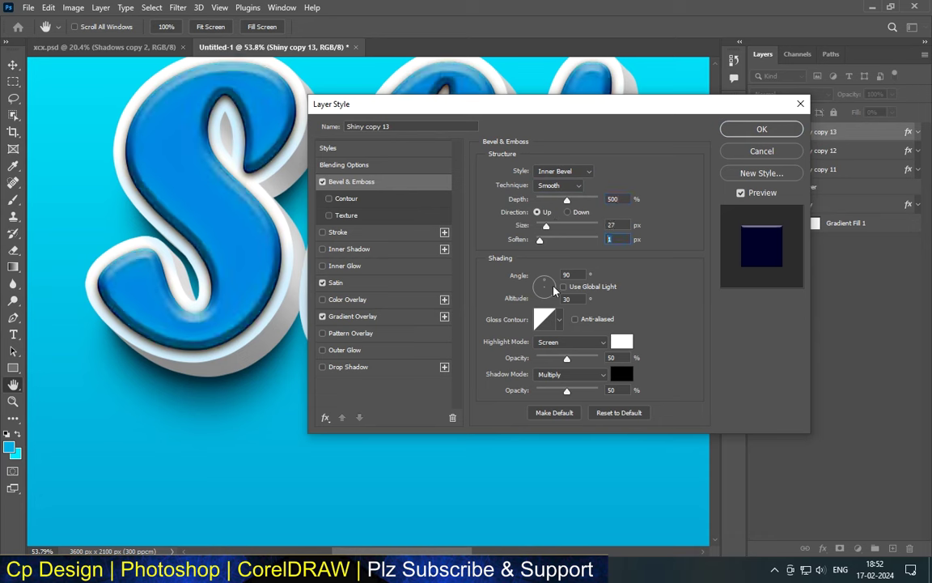
pyautogui.write('6')
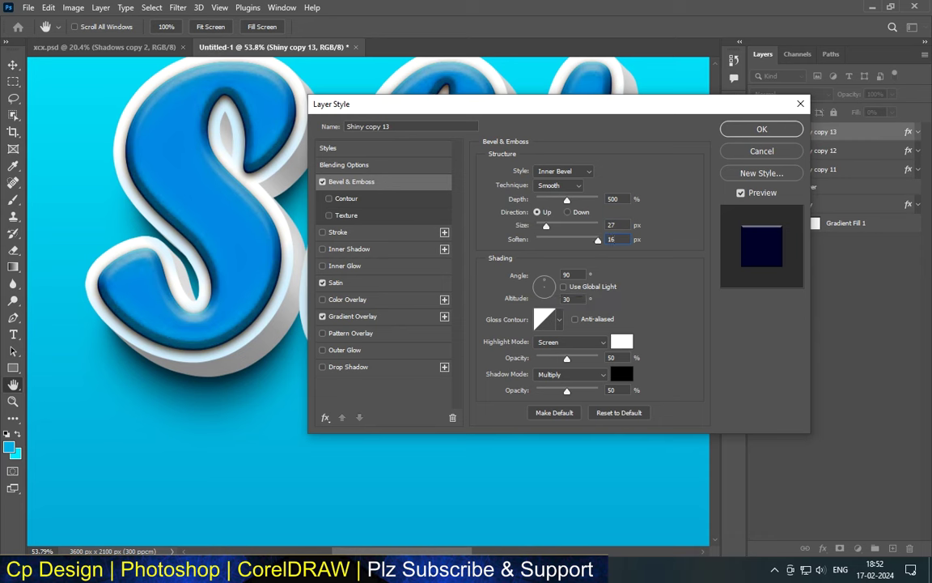
pyautogui.press('Tab')
pyautogui.press('Tab')
pyautogui.write('37')
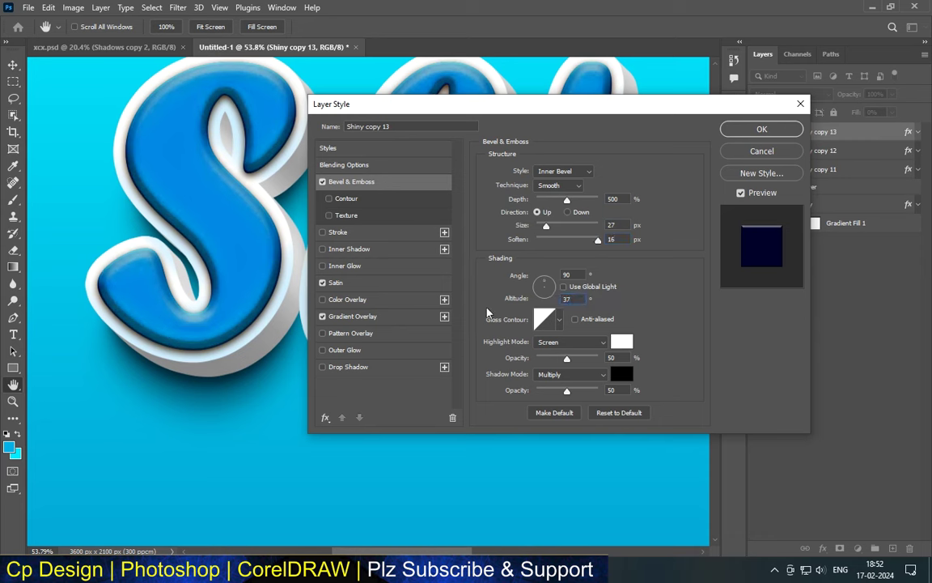
# Give the bevel a Cone gloss contour
pyautogui.click(560, 319)
pyautogui.click(522, 349)
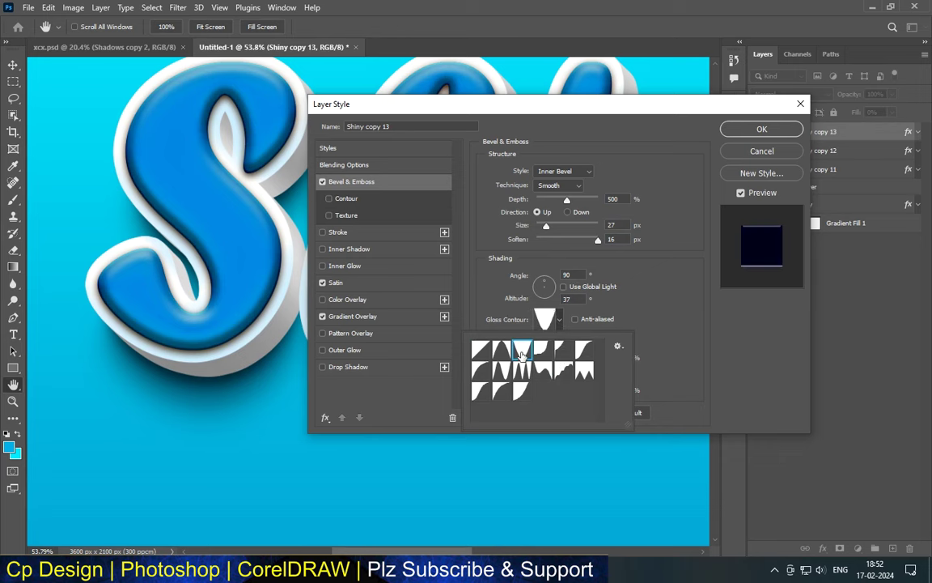
pyautogui.click(660, 309)
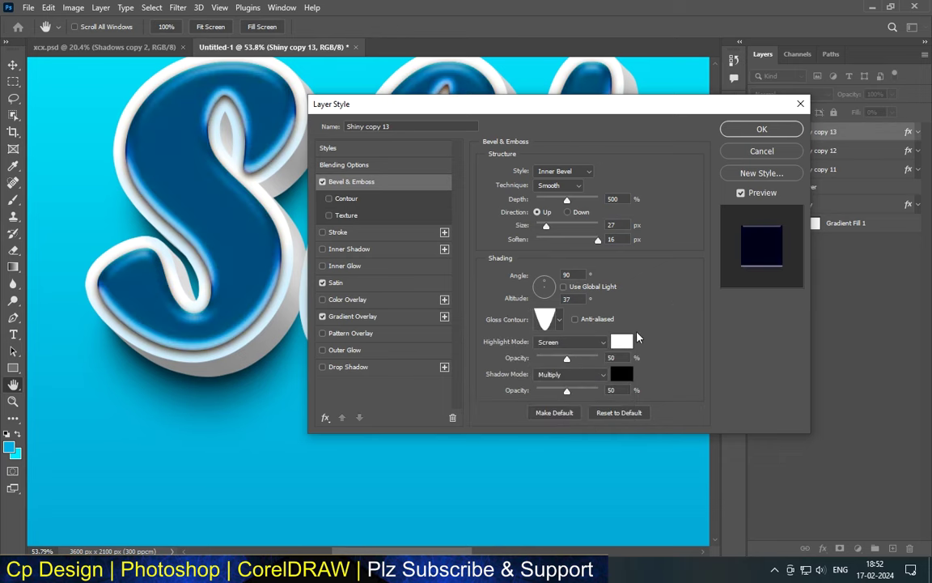
pyautogui.click(624, 341)
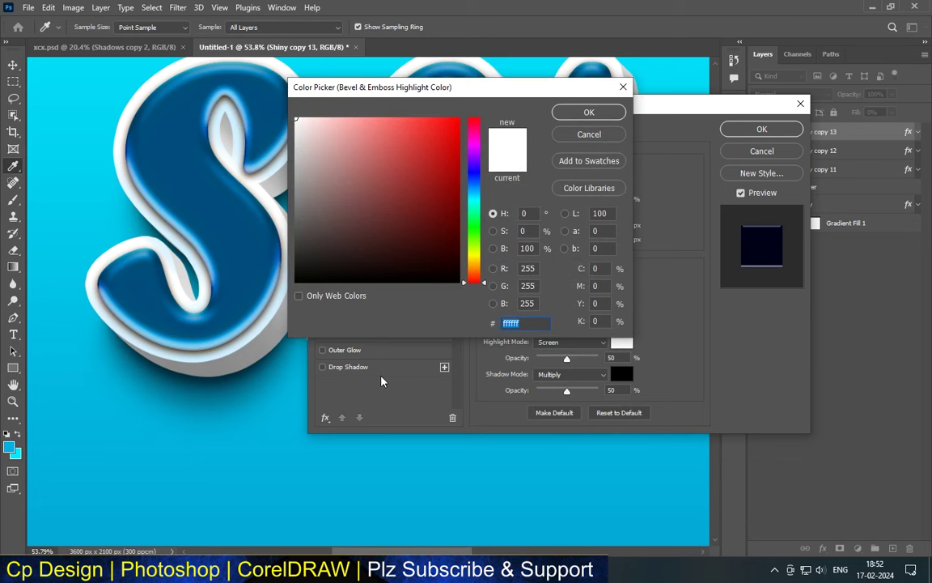
# Set the bevel highlight to pale cyan cff4ff in Overlay mode at 100%
pyautogui.write('cff')
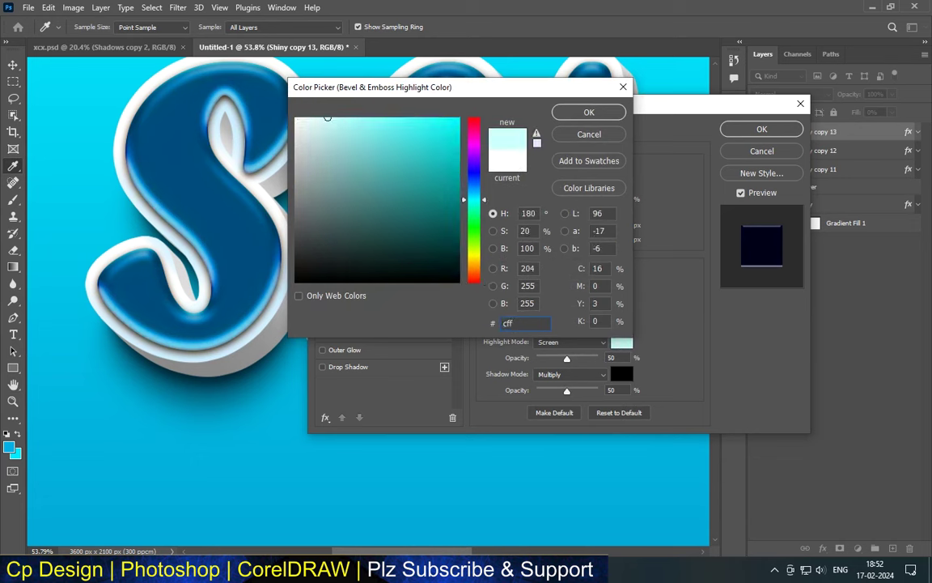
pyautogui.write('4ff')
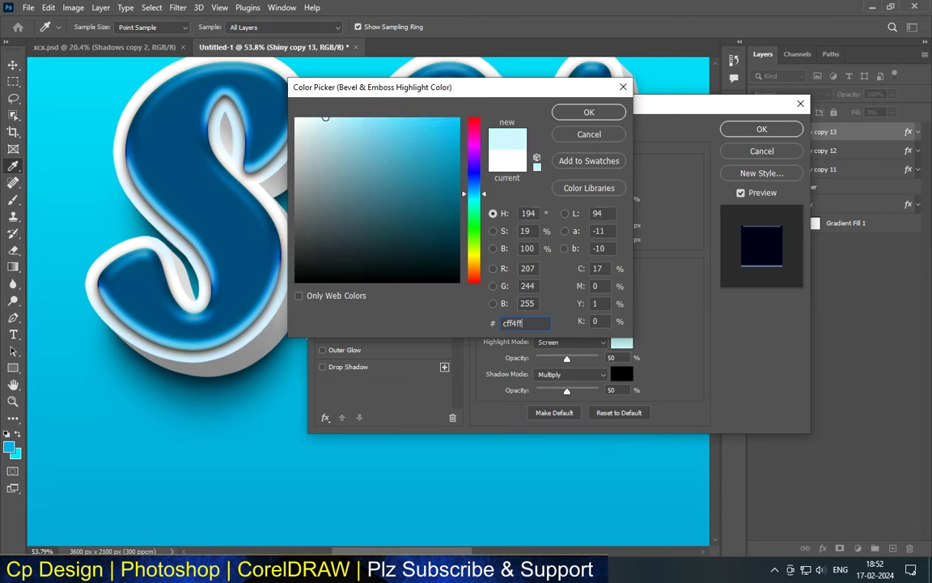
pyautogui.click(588, 112)
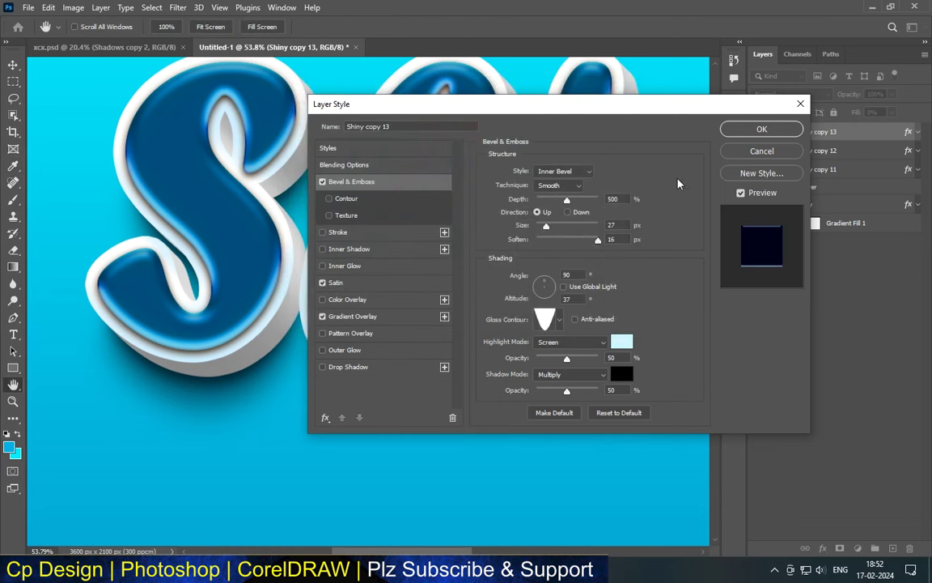
pyautogui.click(598, 342)
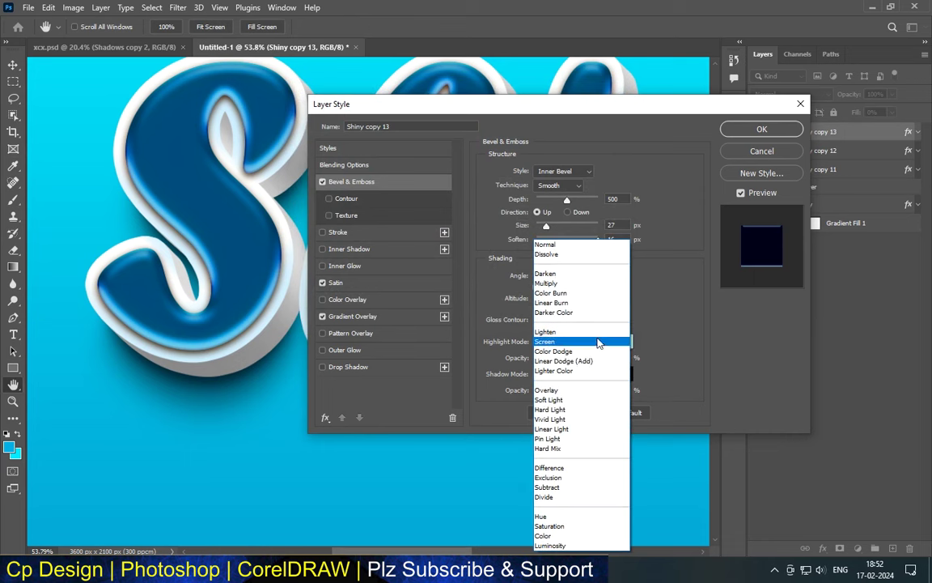
pyautogui.click(569, 392)
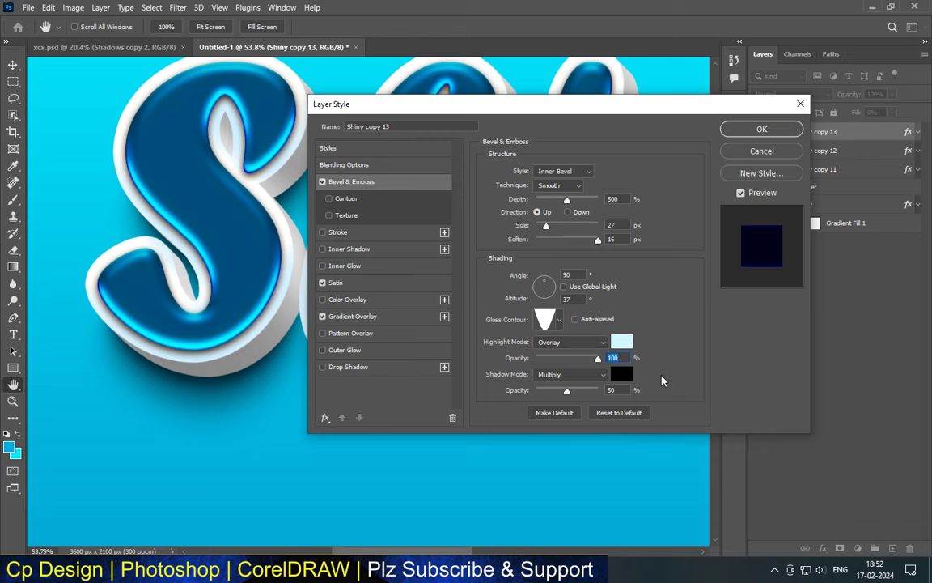
# Set the bevel shadow to blue 006ba8 at 23% opacity, apply, and duplicate Shiny copy 13
pyautogui.click(622, 377)
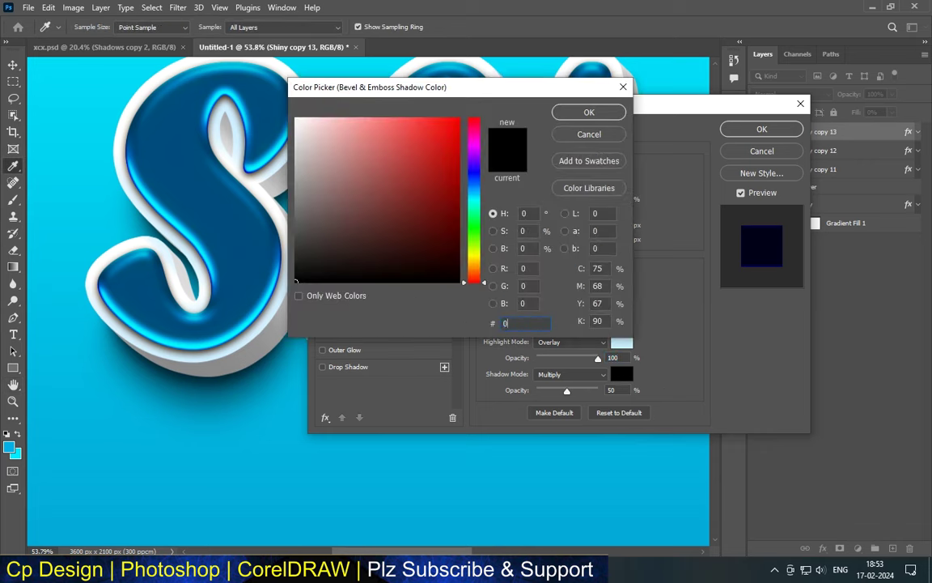
pyautogui.write('006ba8')
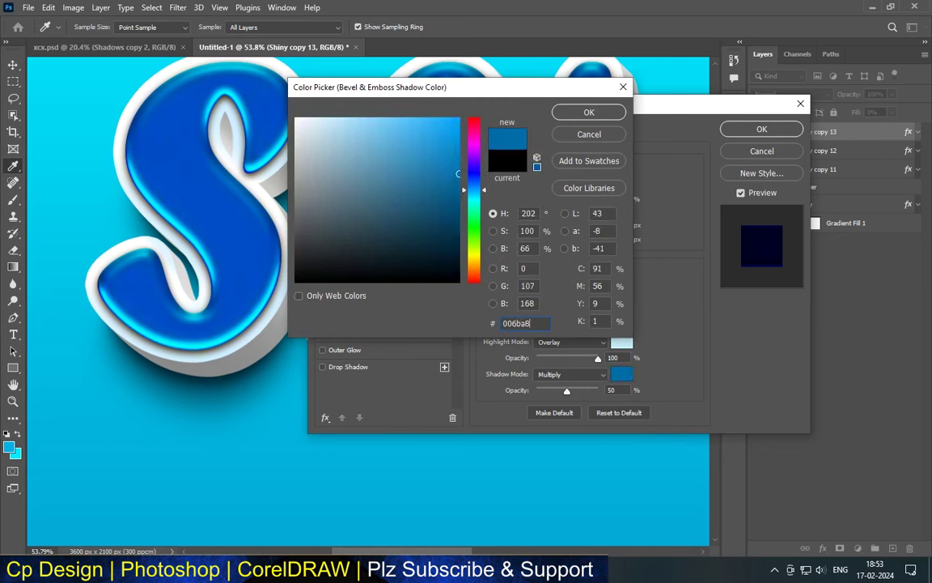
pyautogui.click(576, 118)
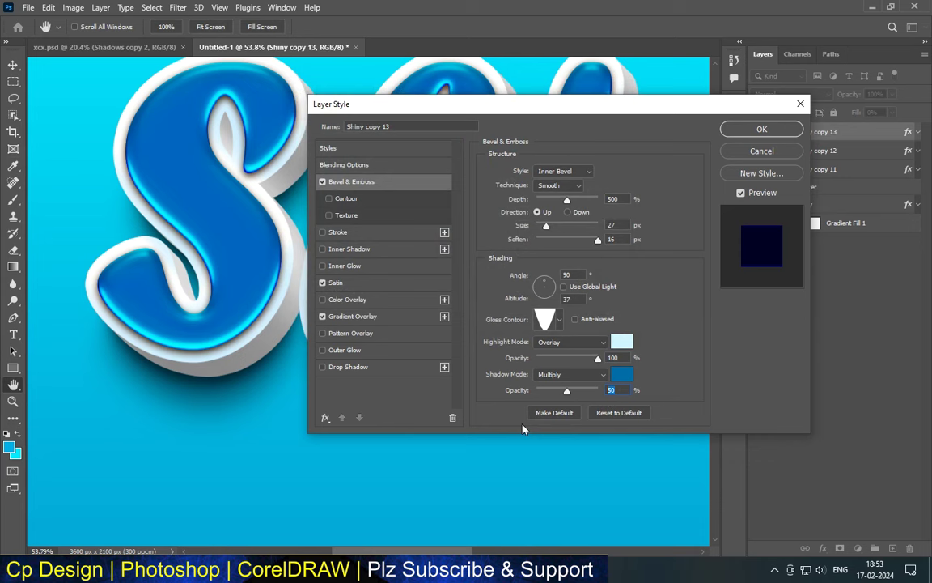
pyautogui.write('23')
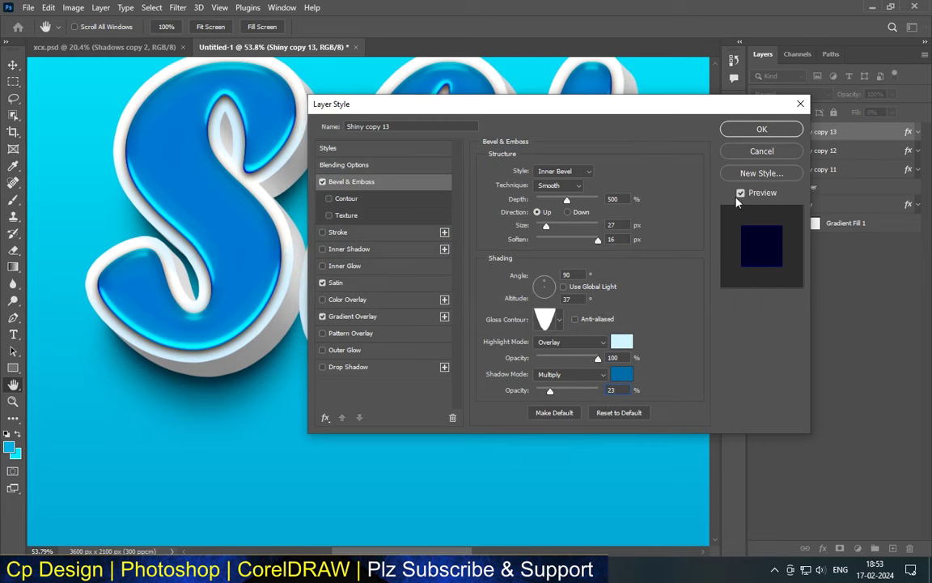
pyautogui.click(762, 129)
pyautogui.moveTo(853, 132)
pyautogui.mouseDown()
pyautogui.moveTo(868, 201)
pyautogui.moveTo(893, 546)
pyautogui.mouseUp()
# Scroll the Layers panel to confirm Shiny copy 14 sits at the top of the stack
pyautogui.scroll(-3, 496, 211)
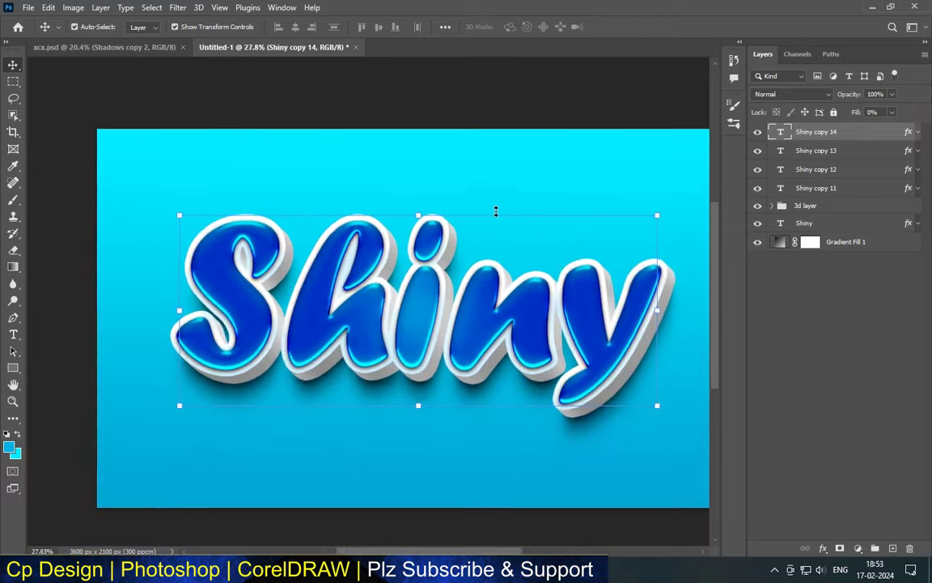
pyautogui.scroll(1, 496, 211)
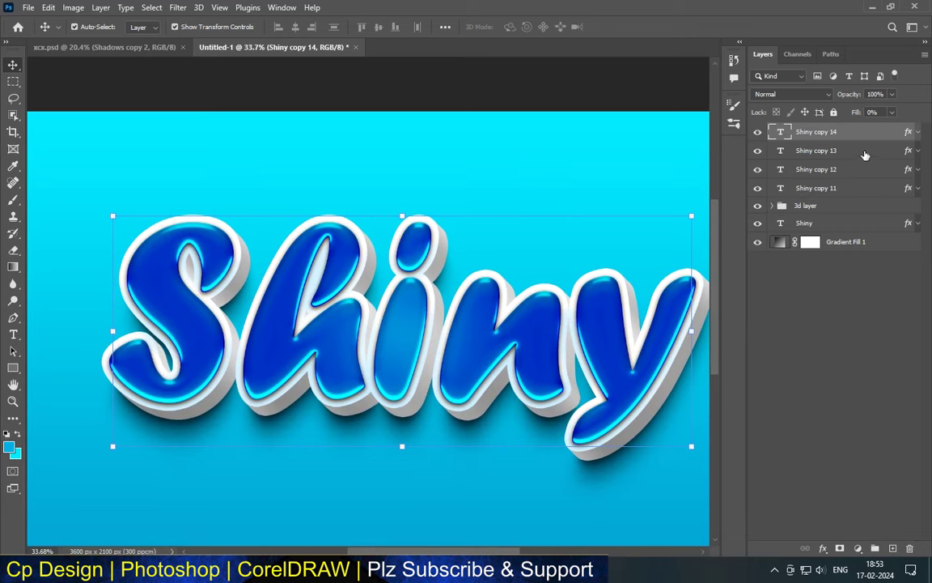
# Open Shiny copy 14's Bevel & Emboss settings and review the style and technique options
pyautogui.doubleClick(457, 226)
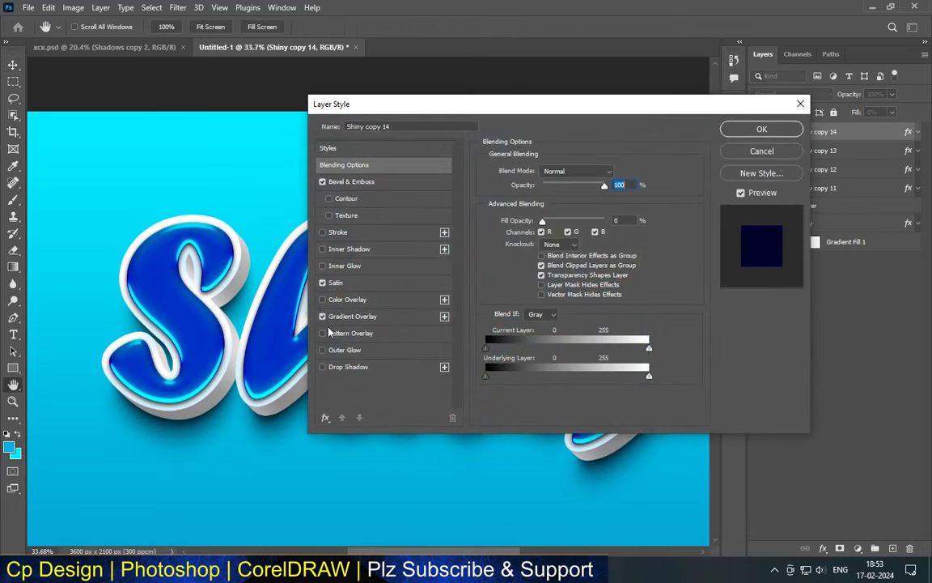
pyautogui.click(362, 182)
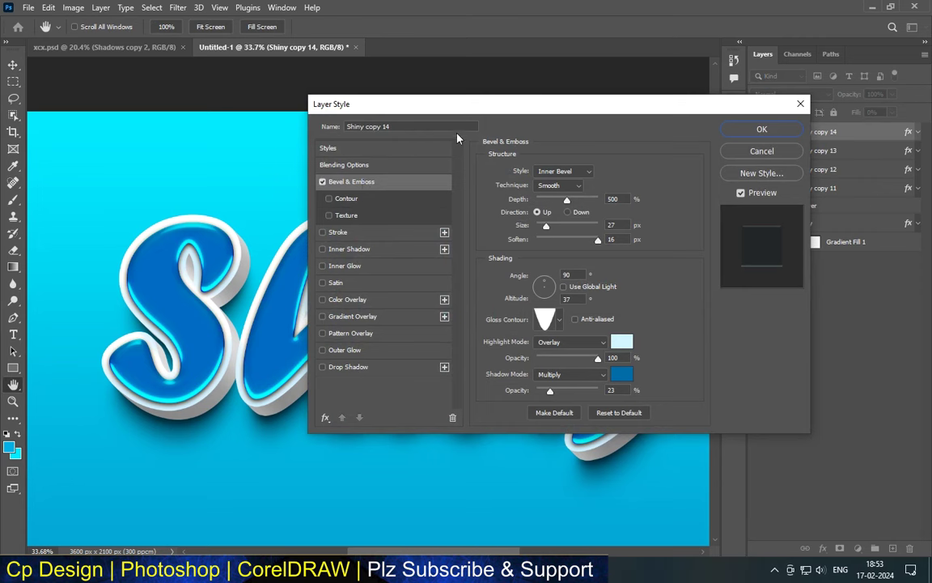
pyautogui.click(563, 170)
pyautogui.click(555, 191)
pyautogui.click(562, 171)
pyautogui.click(555, 191)
pyautogui.click(559, 186)
pyautogui.click(551, 192)
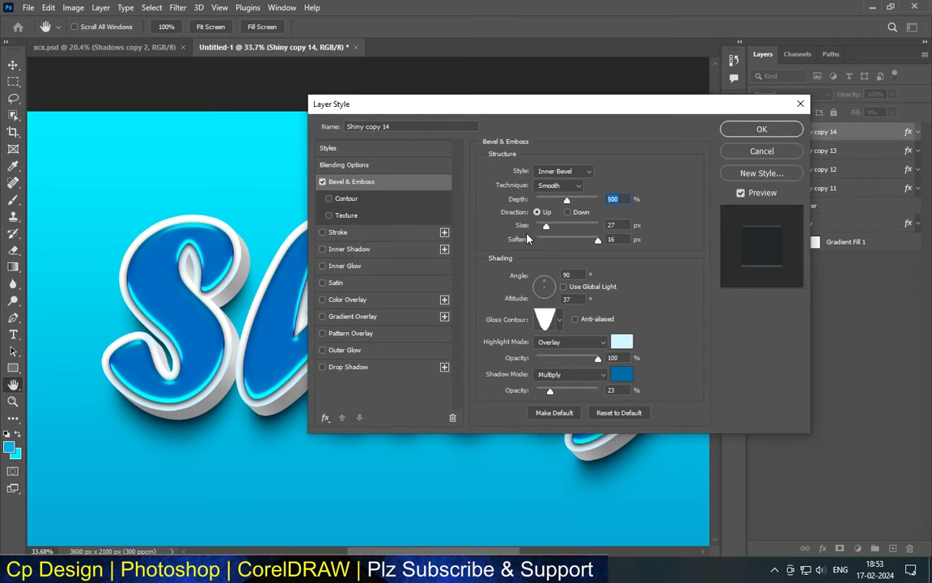
# Set bevel depth 459, size 14, soften 7, angle 85 and altitude 42
pyautogui.write('459')
pyautogui.press('Tab')
pyautogui.write('14')
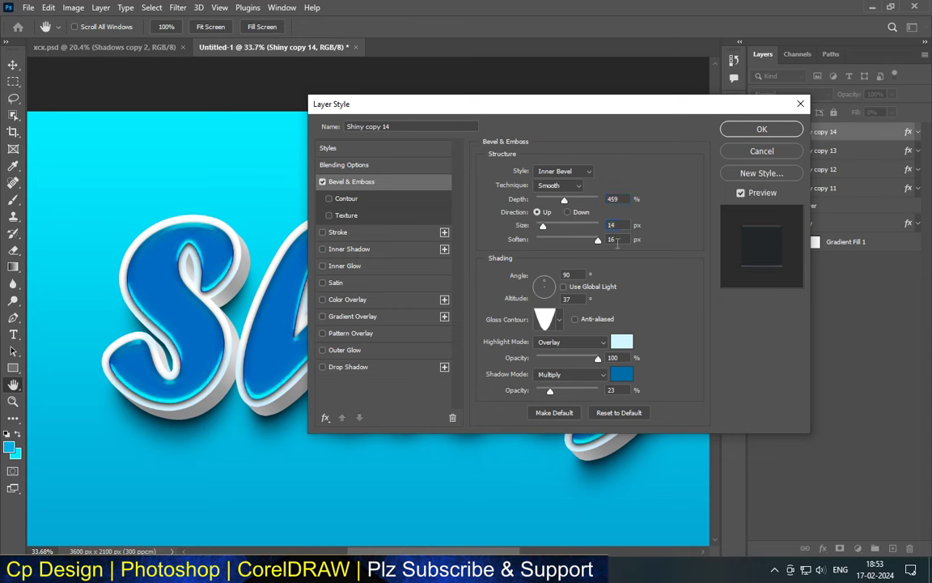
pyautogui.write('7')
pyautogui.doubleClick(580, 274)
pyautogui.write('85')
pyautogui.doubleClick(575, 298)
pyautogui.write('42')
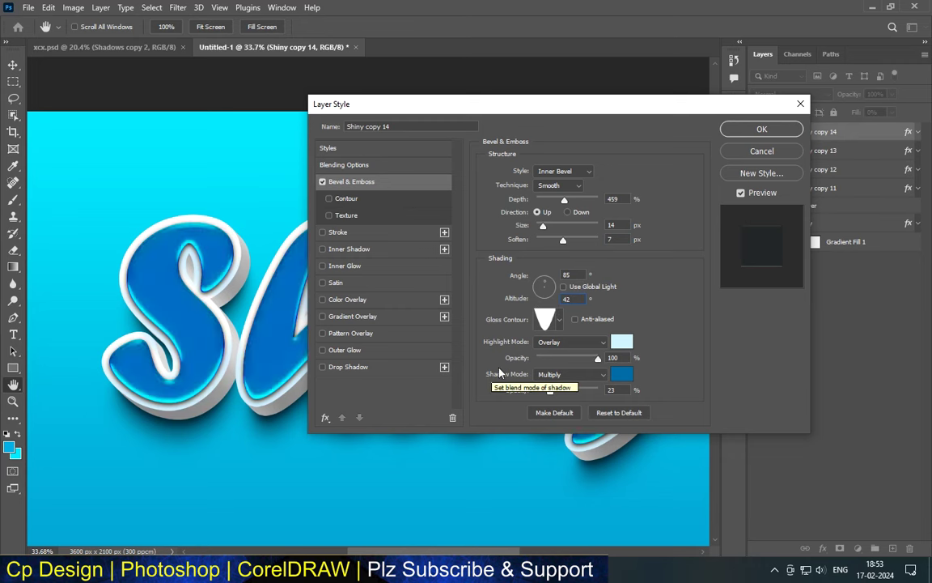
# Choose a new curved gloss contour and a white highlight in Screen mode
pyautogui.click(558, 319)
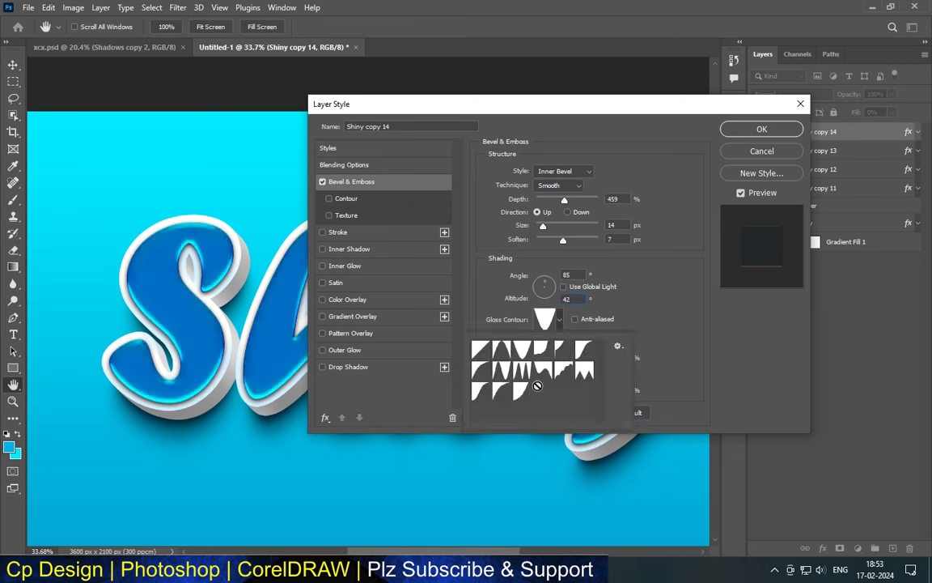
pyautogui.click(520, 390)
pyautogui.click(580, 234)
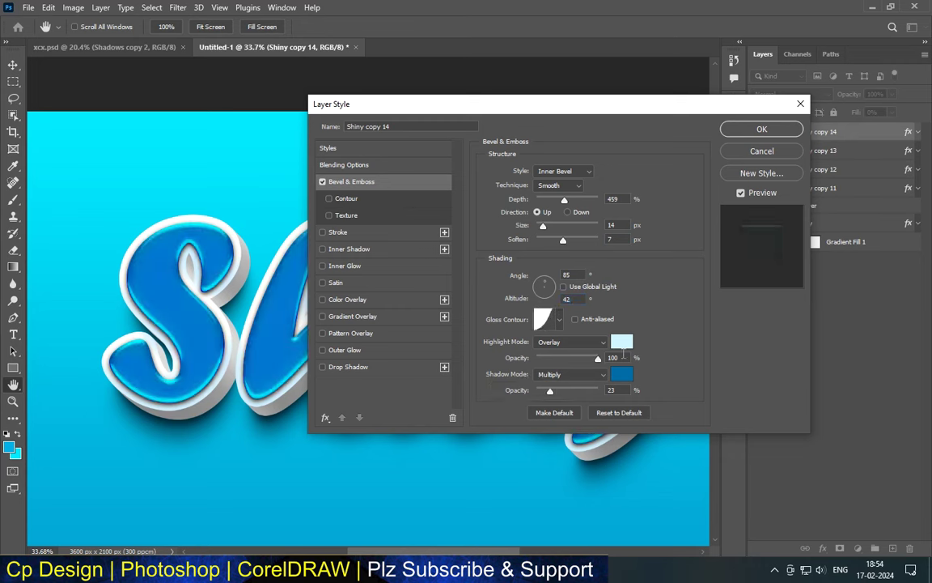
pyautogui.click(623, 344)
pyautogui.click(298, 116)
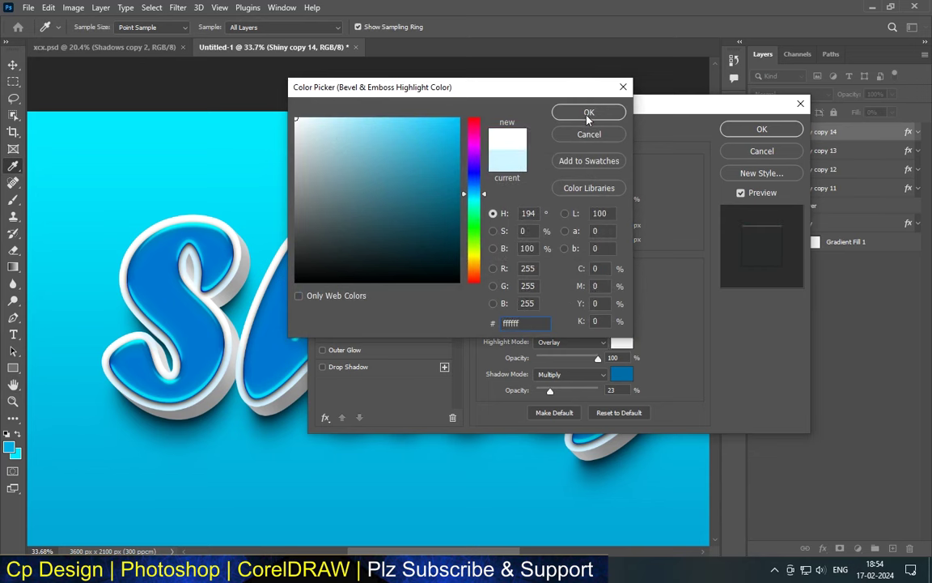
pyautogui.click(588, 110)
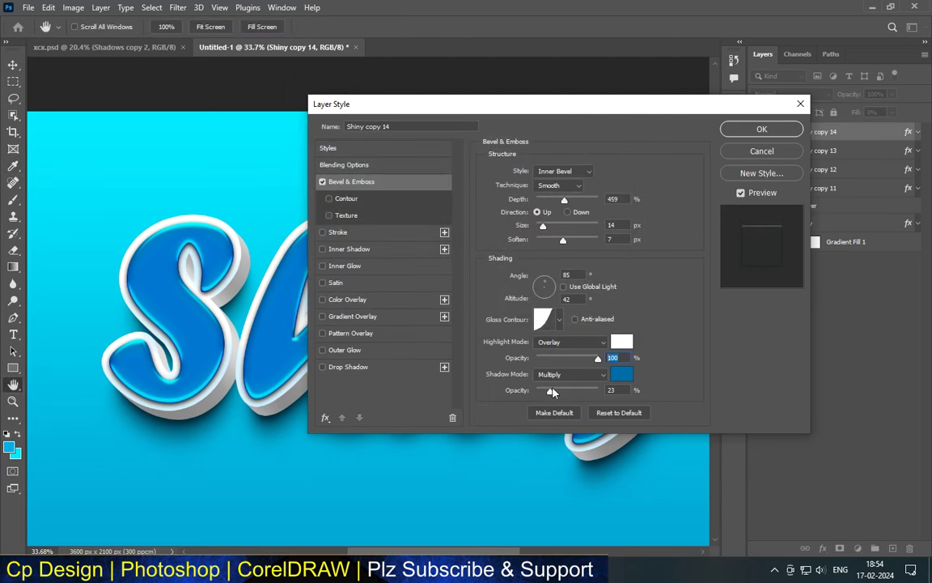
pyautogui.click(569, 345)
pyautogui.click(553, 344)
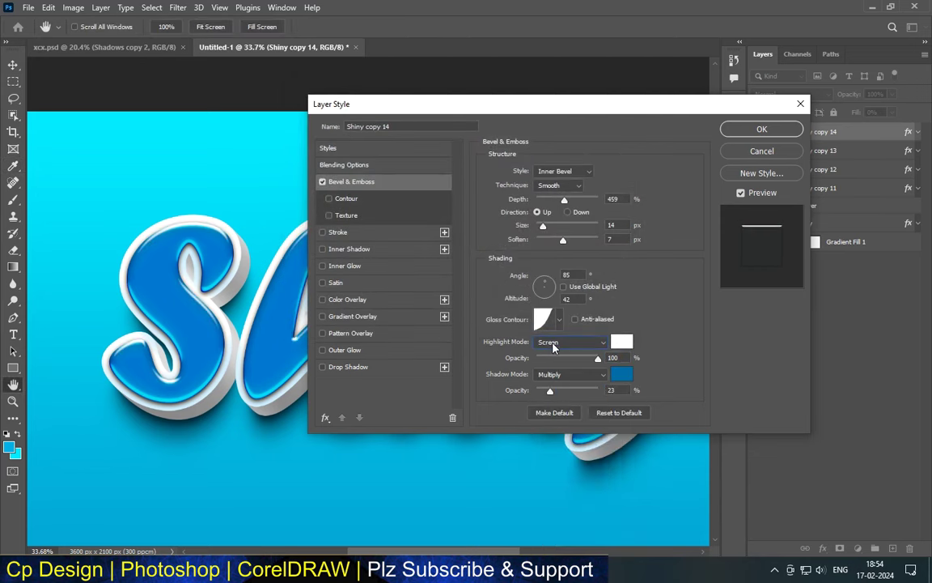
# Set the bevel shadow opacity to 0, apply, and duplicate the layer as Shiny copy 15
pyautogui.press('Tab')
pyautogui.moveTo(551, 391); pyautogui.dragTo(462, 431)
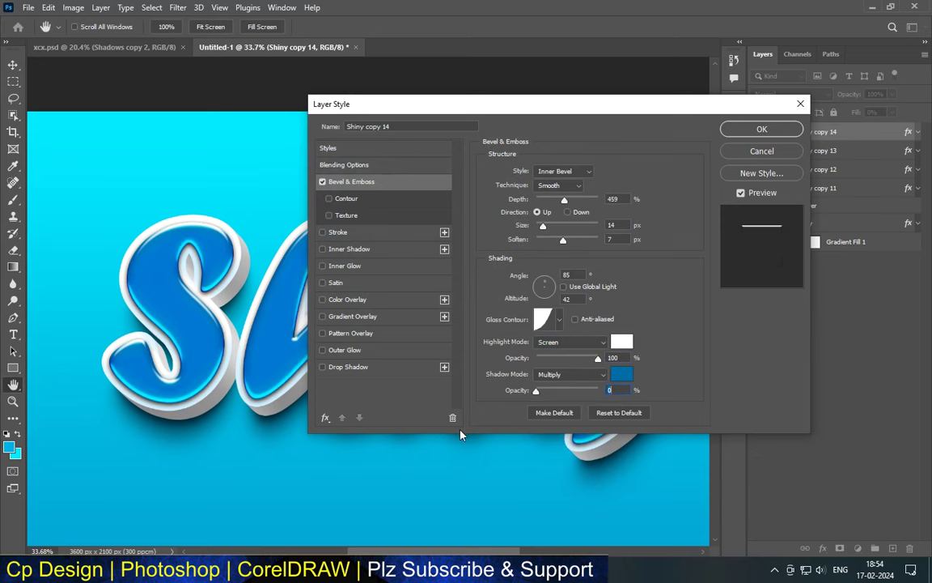
pyautogui.click(769, 130)
pyautogui.scroll(-3, 445, 239)
pyautogui.scroll(1, 445, 238)
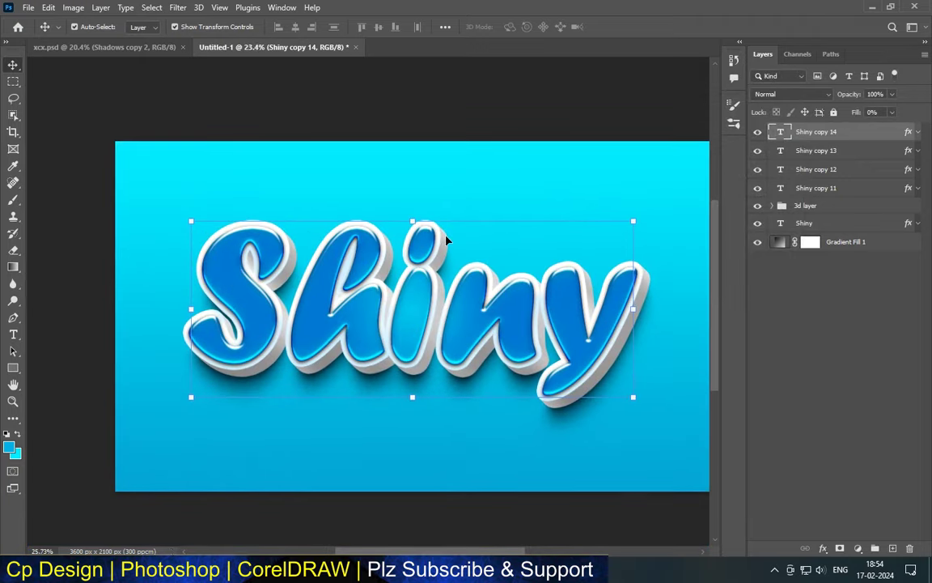
pyautogui.moveTo(858, 140); pyautogui.dragTo(893, 547)
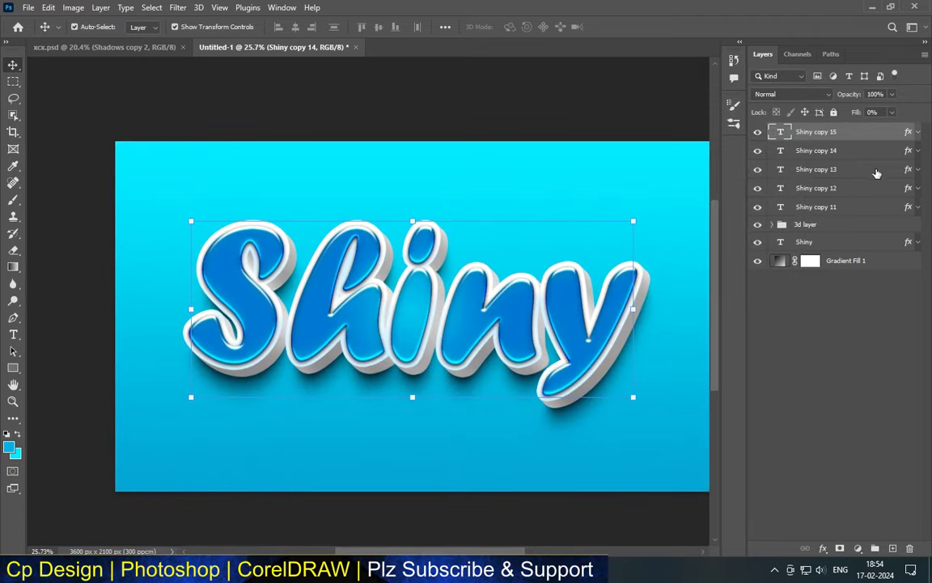
pyautogui.doubleClick(865, 136)
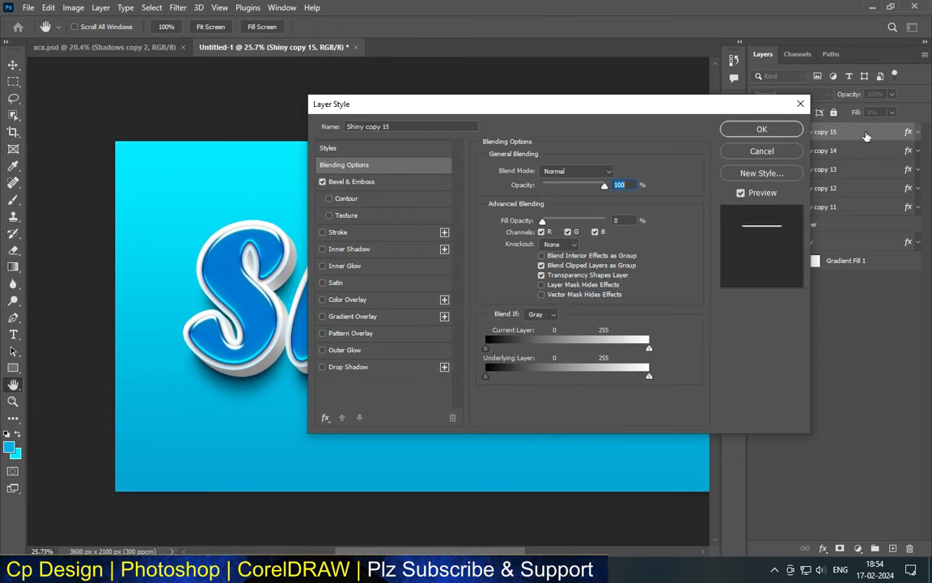
# Turn off the bevel on Shiny copy 15 and add a diagonal-stripe Pattern Overlay
pyautogui.click(322, 181)
pyautogui.click(353, 316)
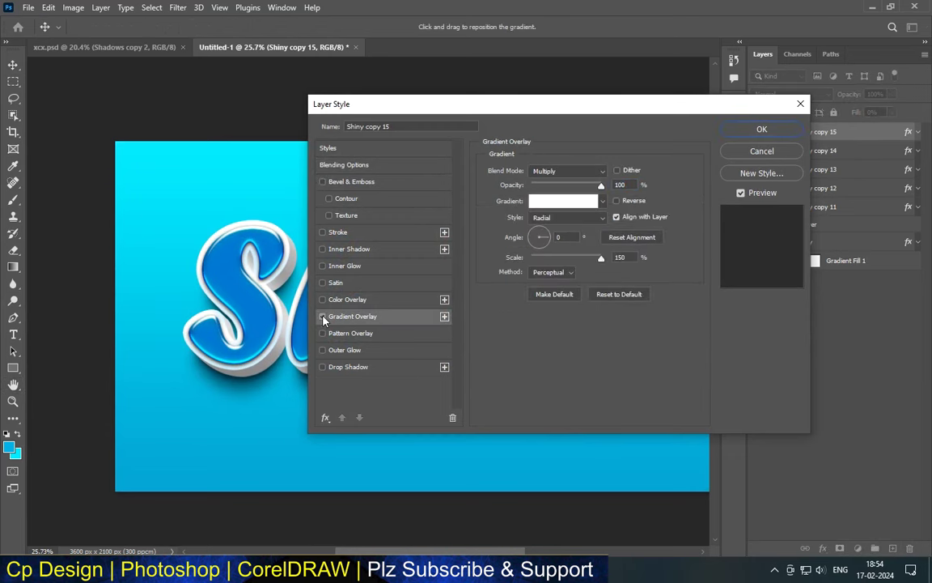
pyautogui.click(346, 334)
pyautogui.click(573, 213)
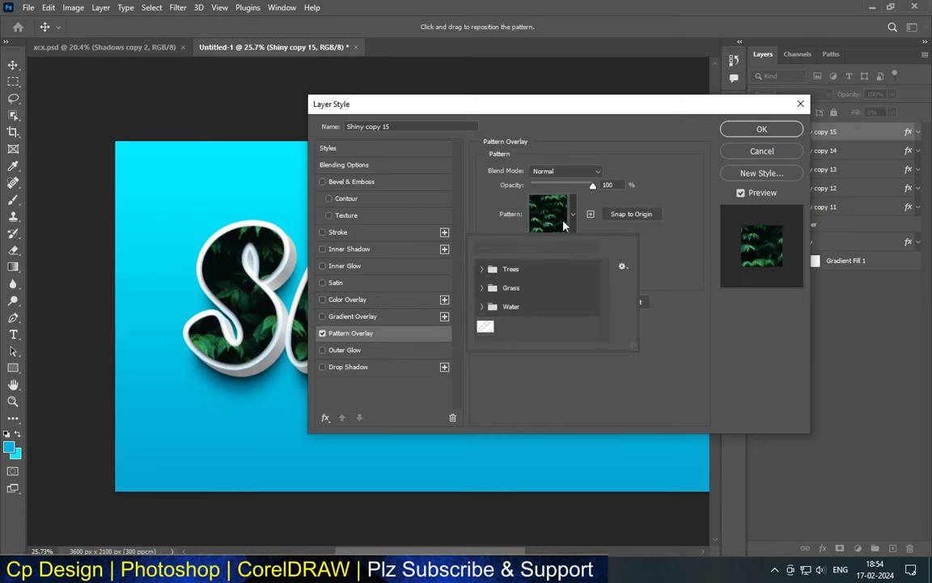
pyautogui.click(485, 326)
pyautogui.scroll(3, 295, 310)
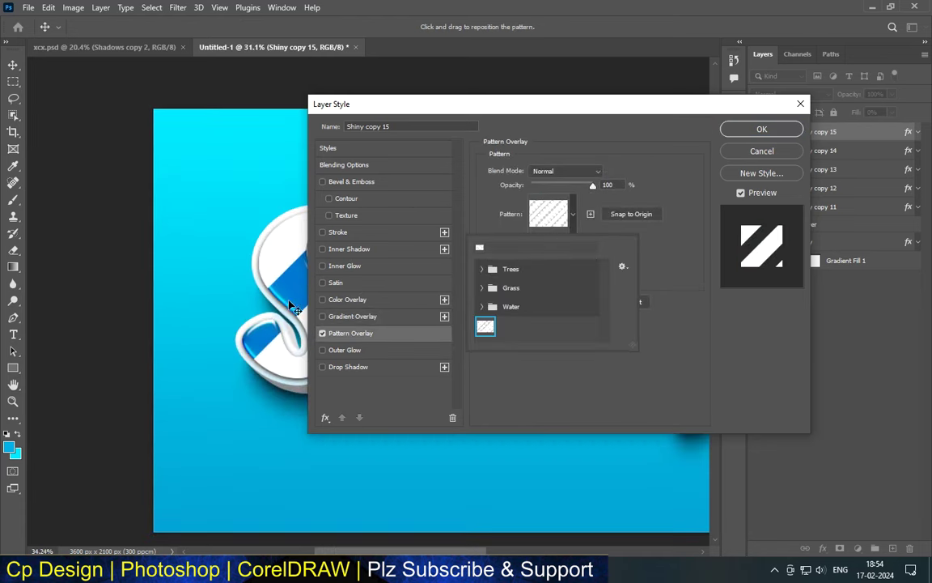
pyautogui.scroll(-2, 141, 314)
pyautogui.scroll(-1, 203, 314)
pyautogui.scroll(5, 214, 314)
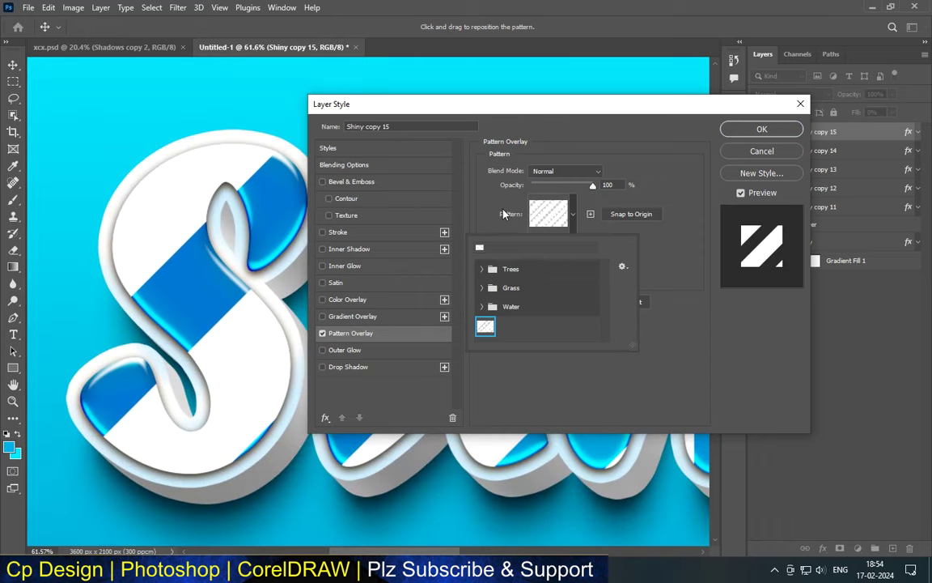
# Keep the pattern blend at Normal, set opacity 34% and scale 87%, and apply
pyautogui.click(558, 171)
pyautogui.click(559, 170)
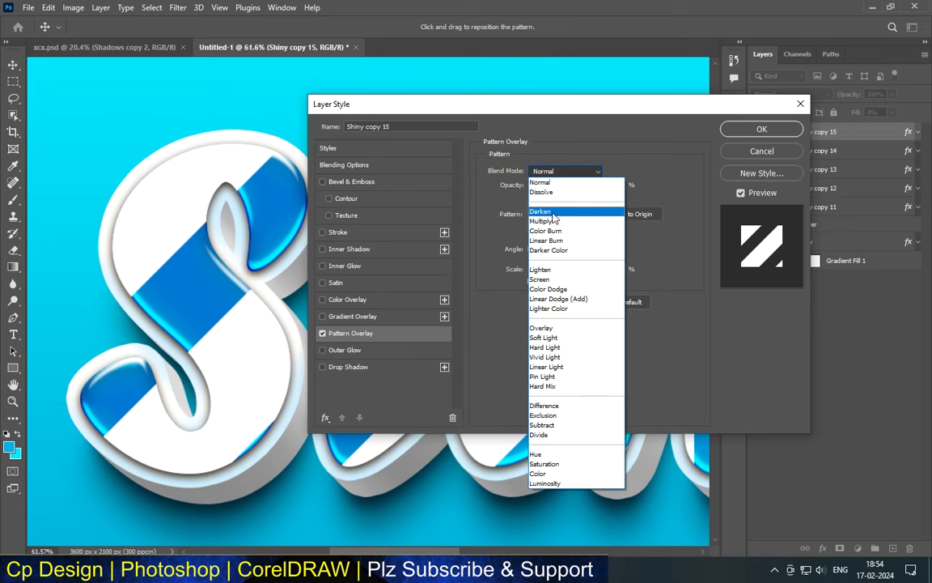
pyautogui.click(540, 182)
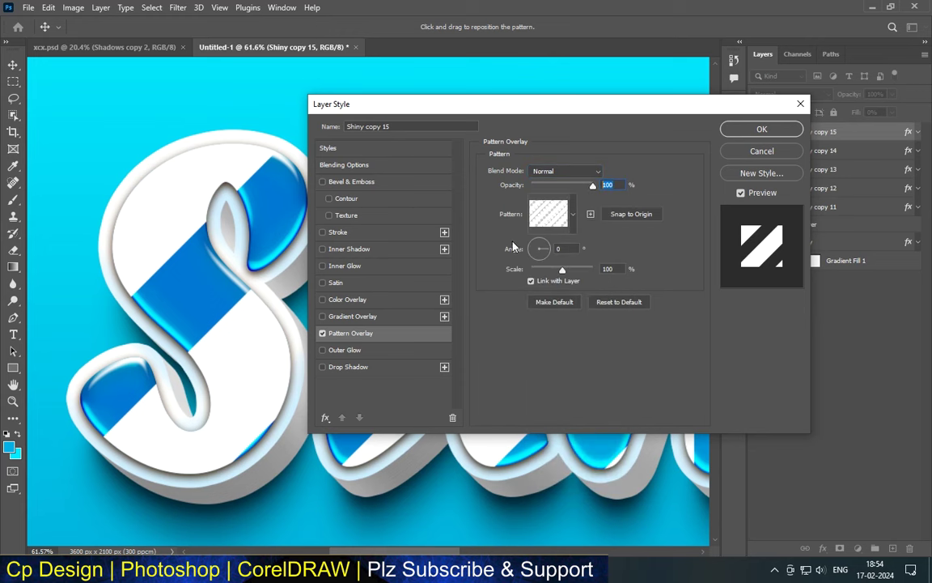
pyautogui.write('34')
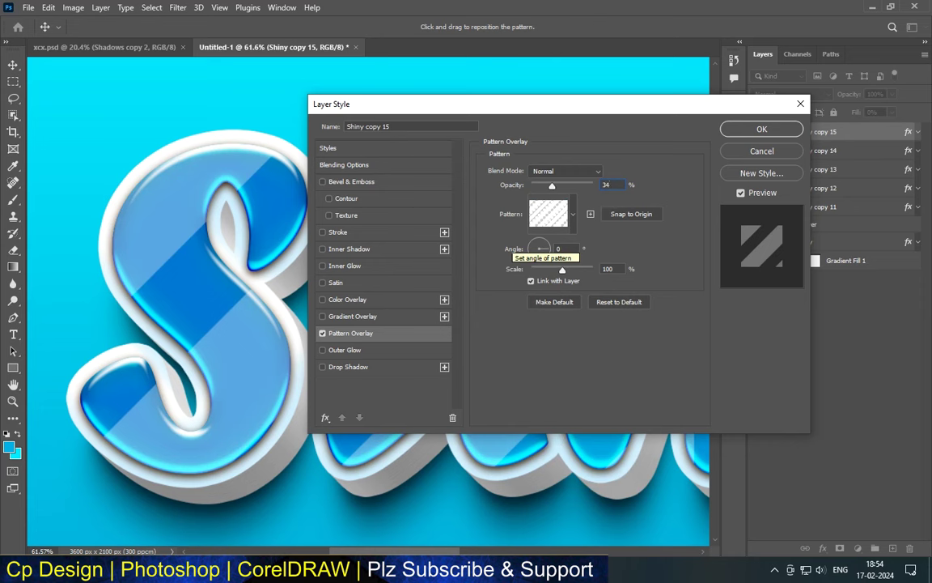
pyautogui.click(616, 267)
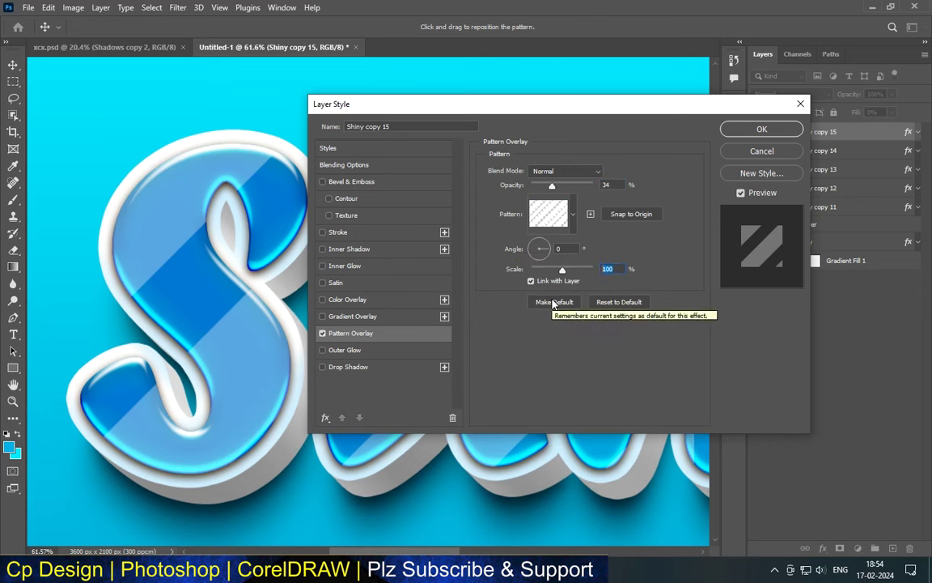
pyautogui.write('87')
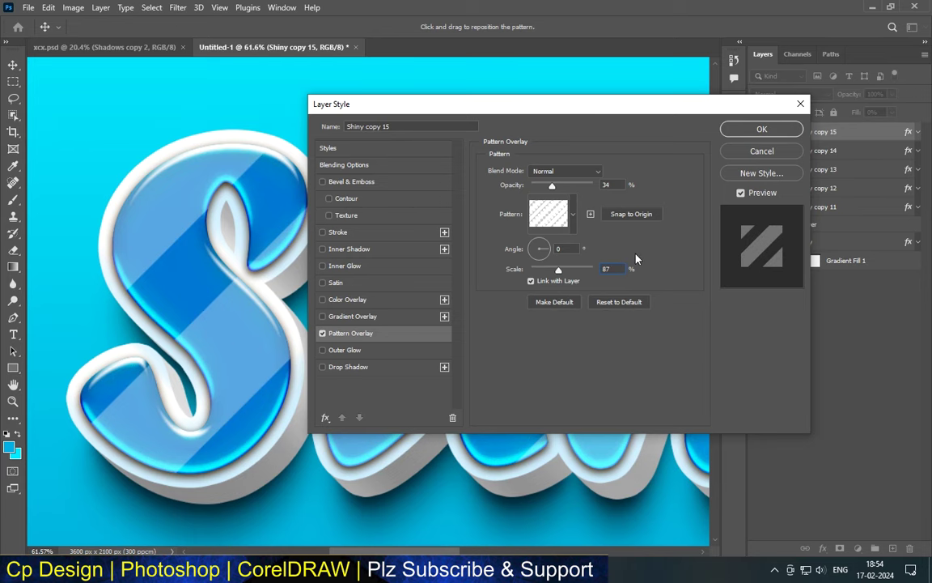
pyautogui.click(762, 129)
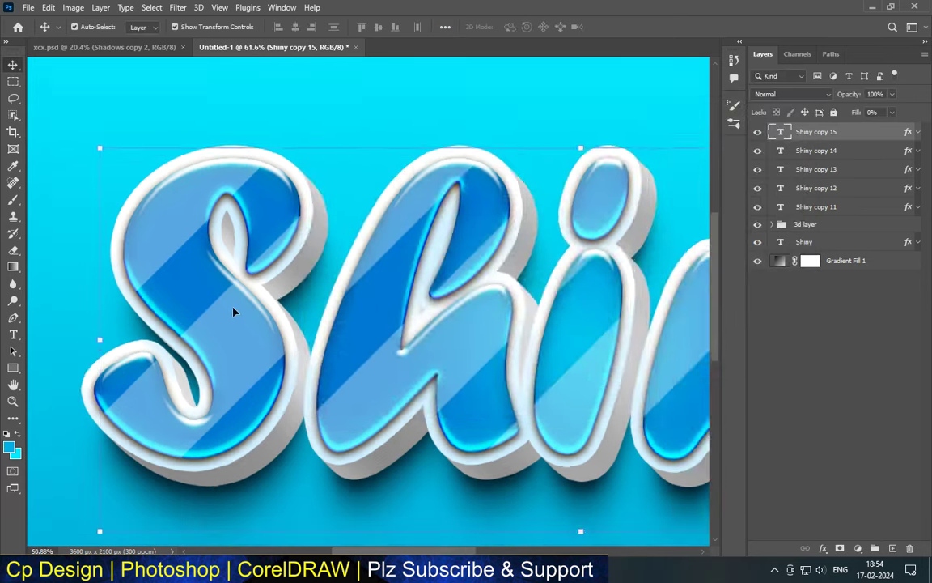
# Deselect the layer and stamp all visible layers into a new merged Layer 1 with Ctrl+Alt+Shift+E
pyautogui.scroll(-3, 234, 310)
pyautogui.scroll(-2, 206, 274)
pyautogui.click(394, 155)
pyautogui.scroll(-2, 390, 152)
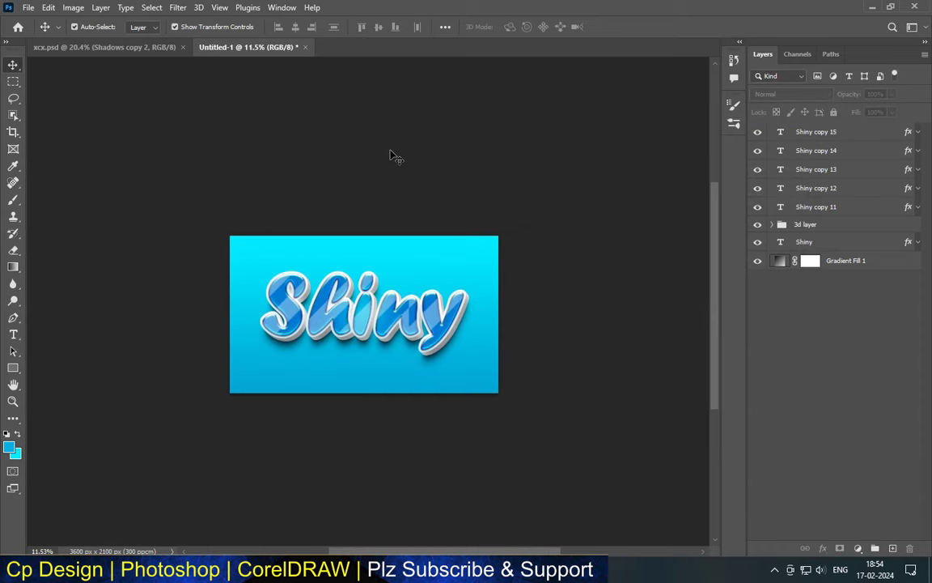
pyautogui.scroll(3, 369, 321)
pyautogui.scroll(-2, 371, 316)
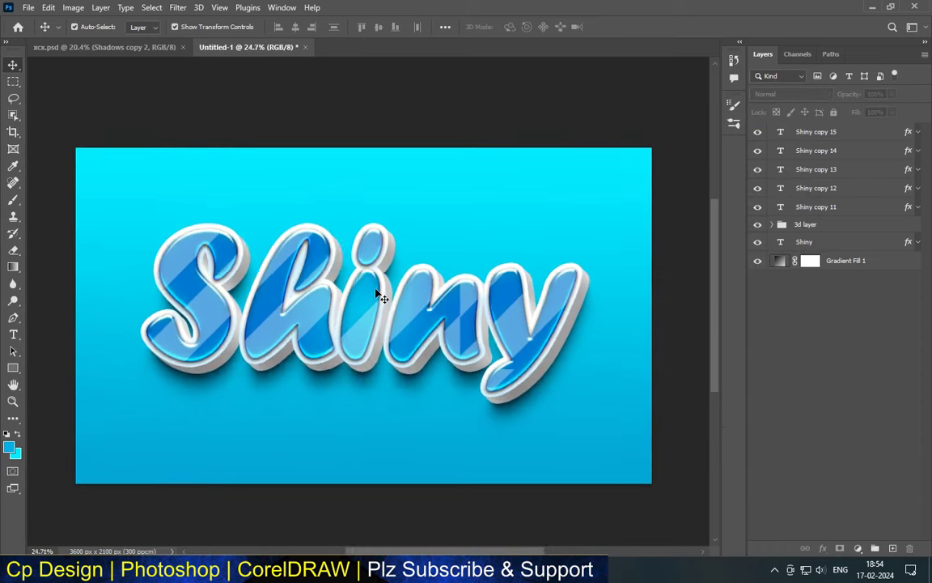
pyautogui.scroll(1, 380, 293)
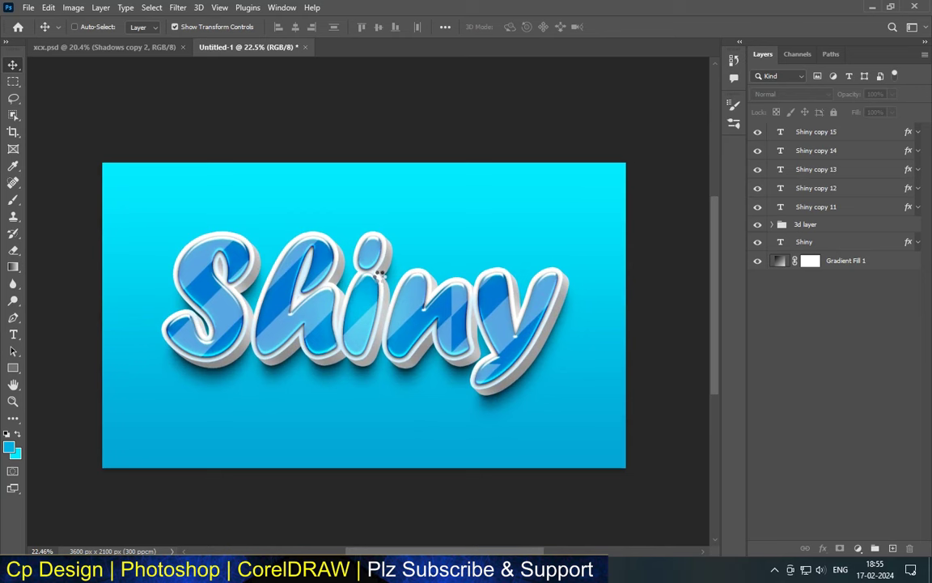
pyautogui.hotkey('ctrl', 'shift', 'alt', 'e')
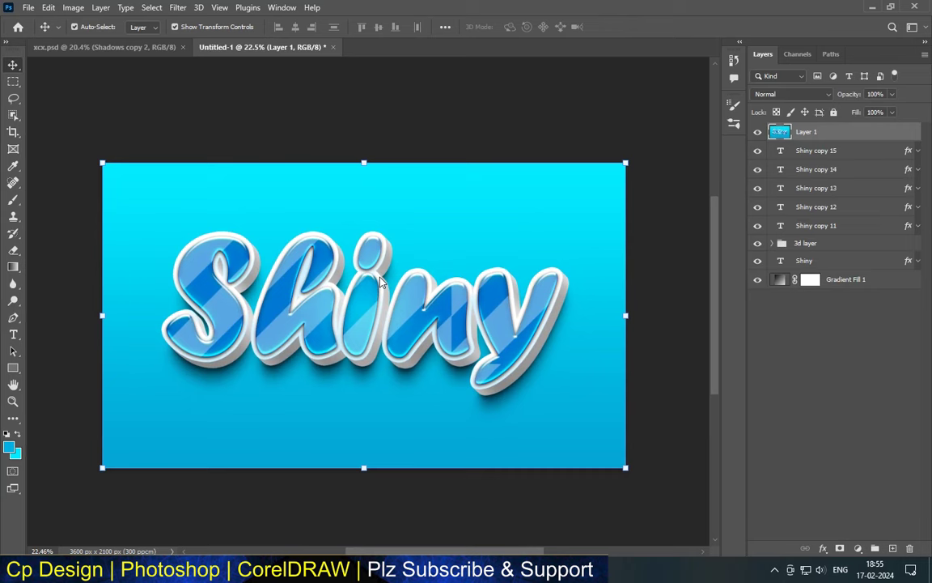
pyautogui.click(177, 7)
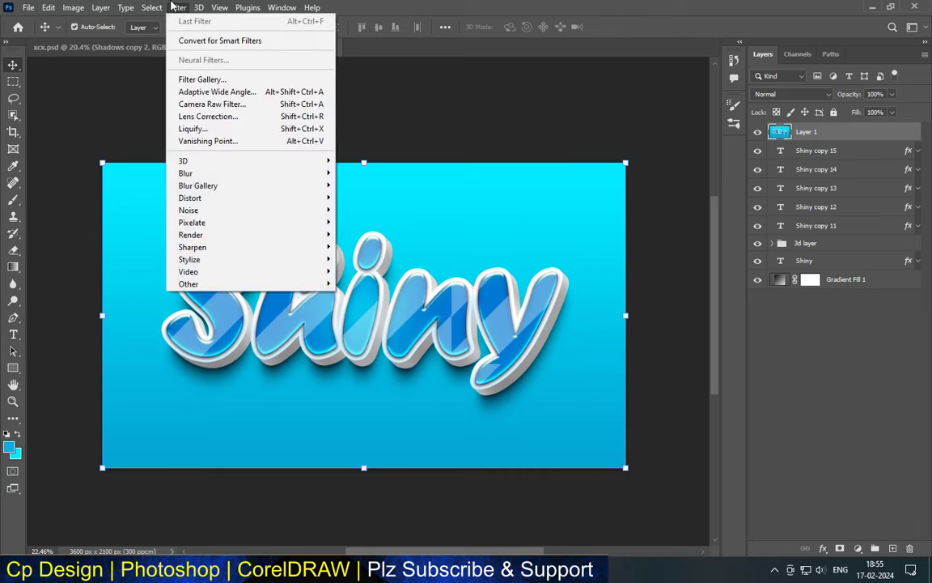
# Apply Camera Raw to Layer 1 with Exposure -0.05, Contrast +3, Highlights +3, Shadows -6, Whites +6, Blacks +1
pyautogui.click(205, 104)
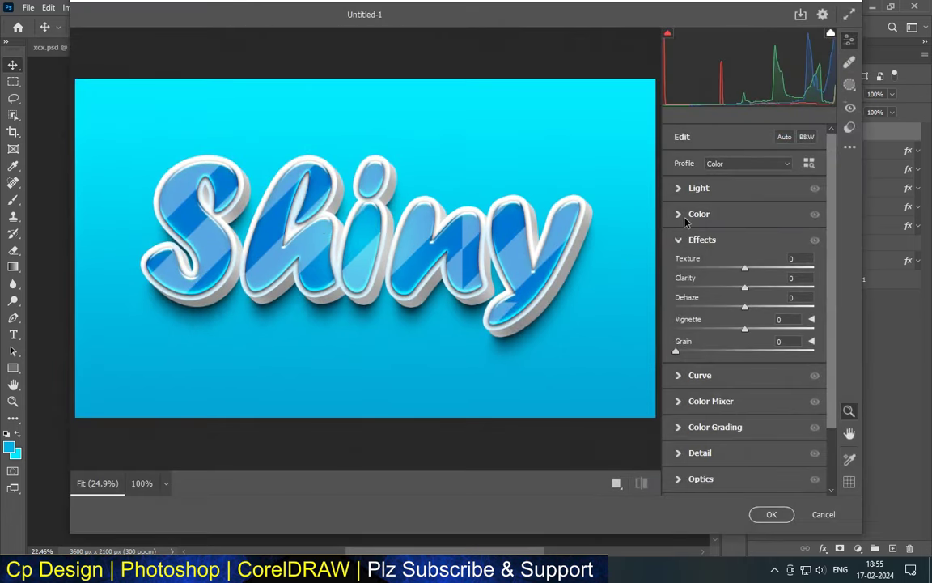
pyautogui.click(675, 190)
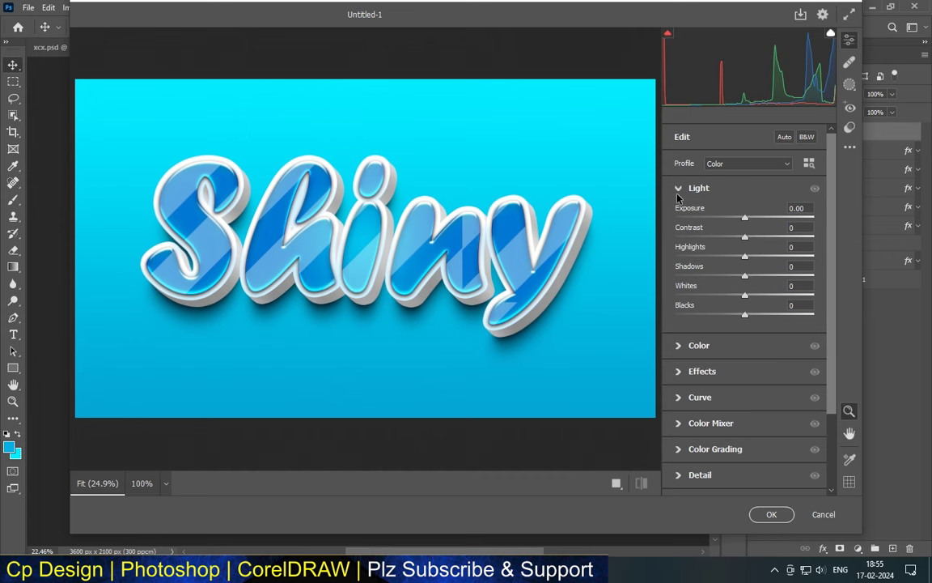
pyautogui.moveTo(743, 217); pyautogui.dragTo(745, 219)
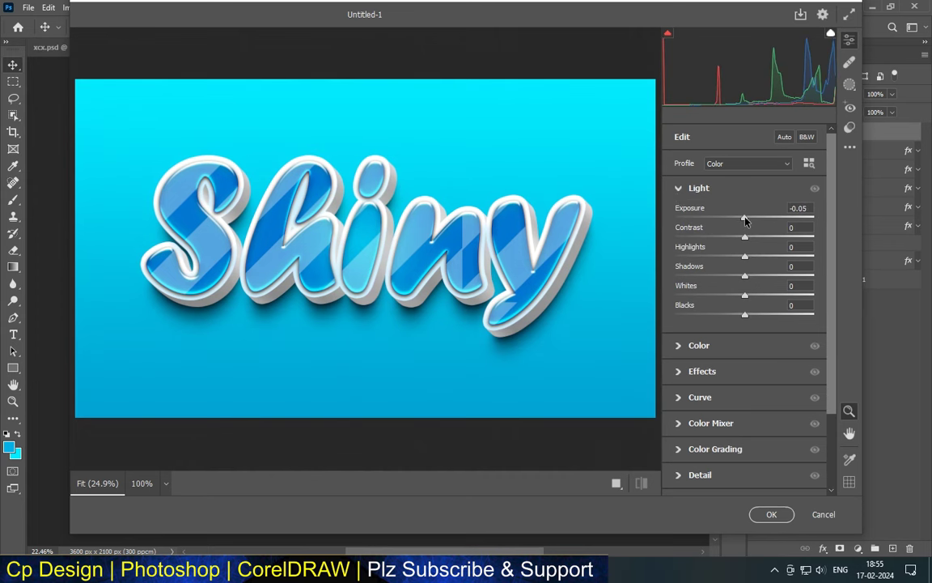
pyautogui.moveTo(744, 238); pyautogui.dragTo(746, 316)
pyautogui.scroll(-3, 716, 307)
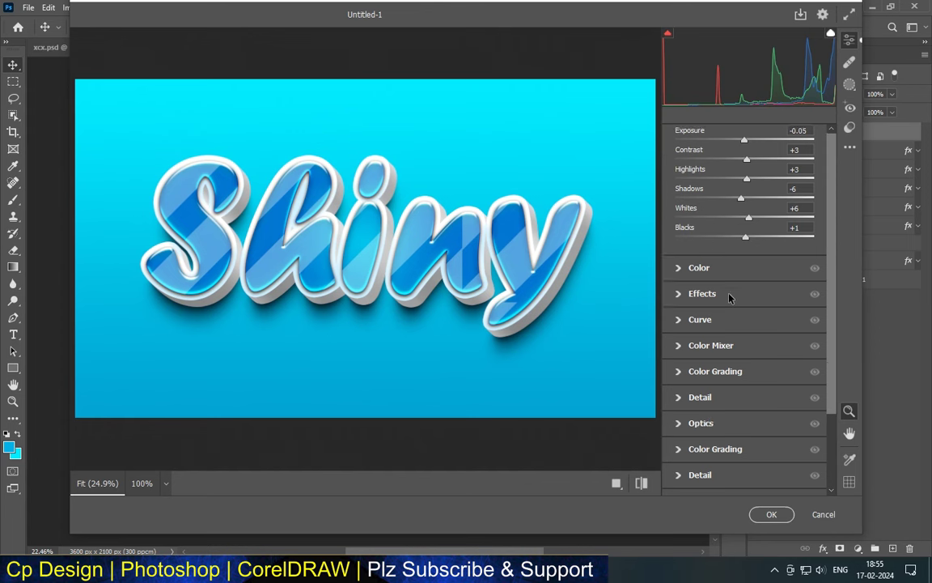
pyautogui.scroll(-1, 716, 283)
pyautogui.click(678, 251)
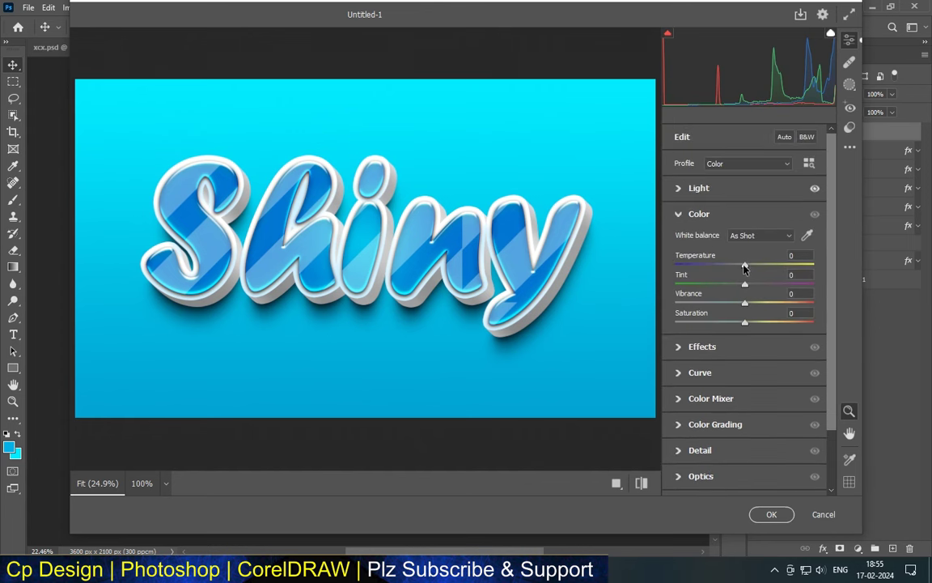
# Set the Camera Raw Effects to Texture +12, Clarity +15, Dehaze +3 and Vignette -5
pyautogui.click(684, 350)
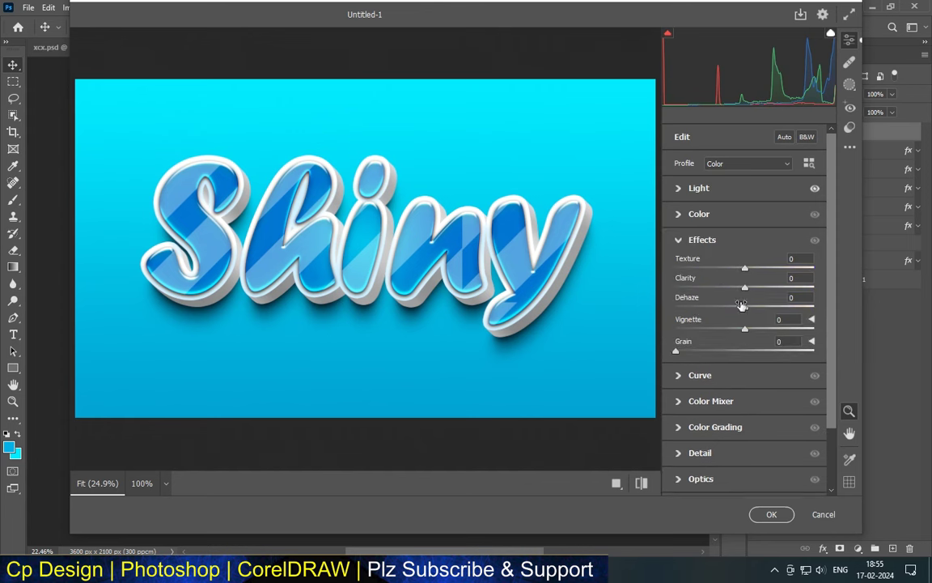
pyautogui.moveTo(745, 268)
pyautogui.mouseDown()
pyautogui.moveTo(759, 276)
pyautogui.moveTo(753, 269)
pyautogui.moveTo(745, 330)
pyautogui.moveTo(757, 329)
pyautogui.moveTo(732, 334)
pyautogui.moveTo(741, 332)
pyautogui.mouseUp()
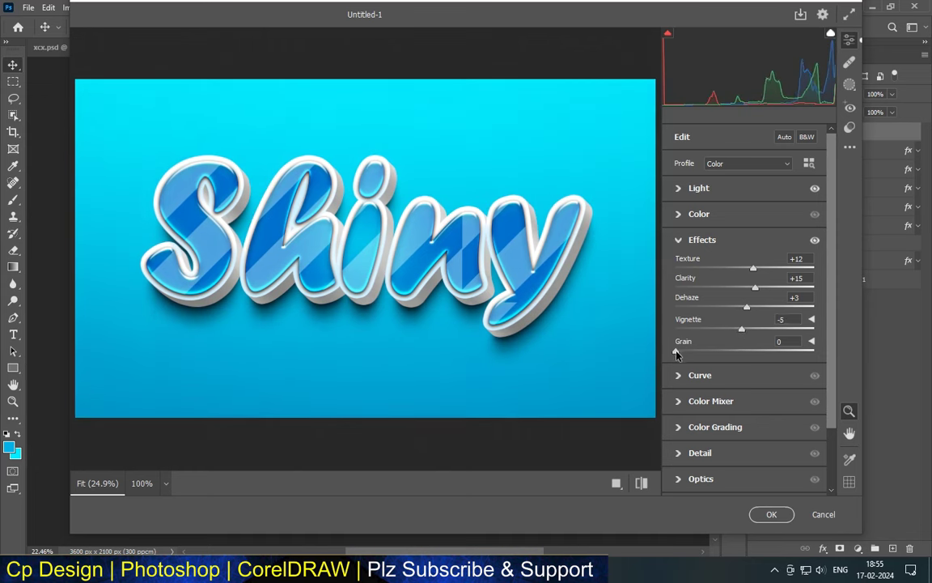
pyautogui.scroll(-2, 731, 376)
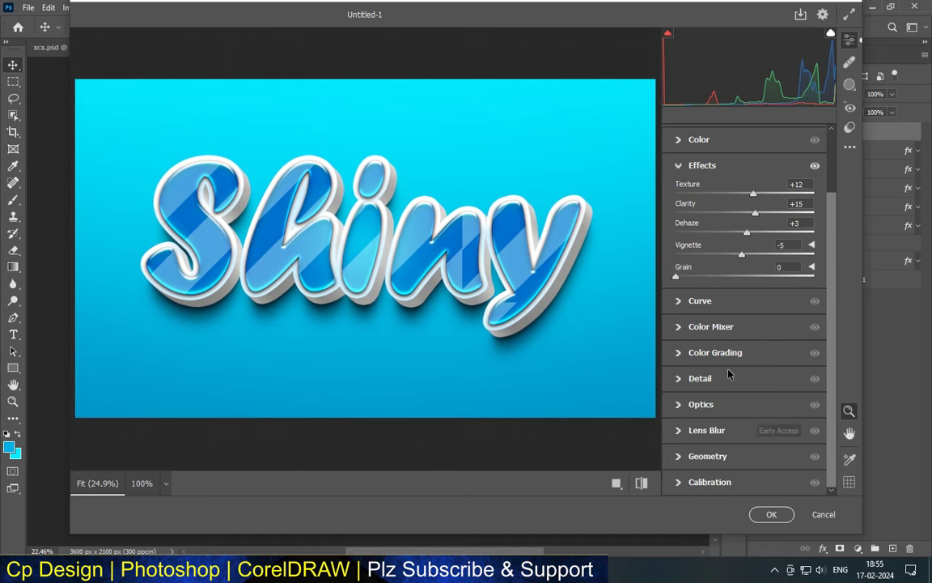
# Set Calibration Blue Primary Hue to +3 with saturation reset to 0, then apply Camera Raw
pyautogui.click(740, 483)
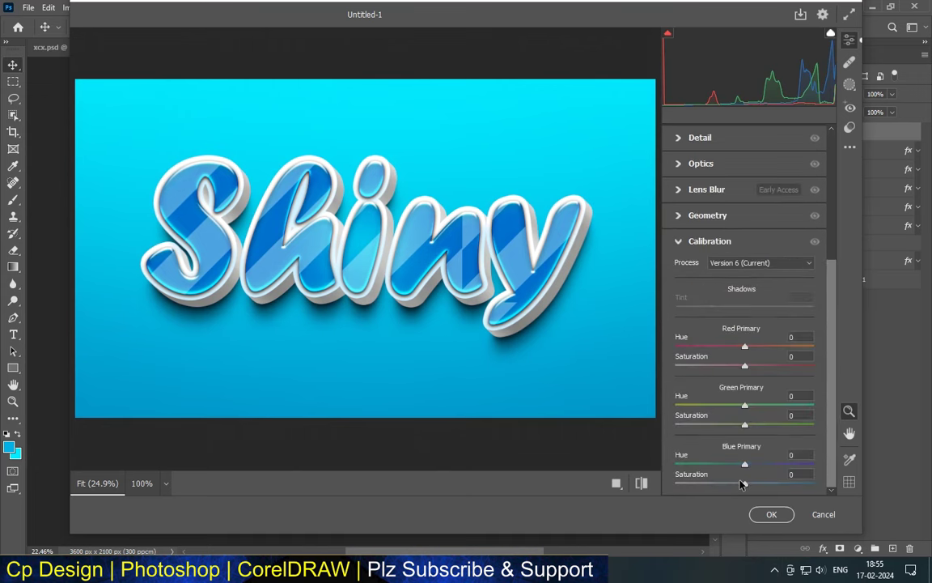
pyautogui.moveTo(745, 484); pyautogui.dragTo(826, 486)
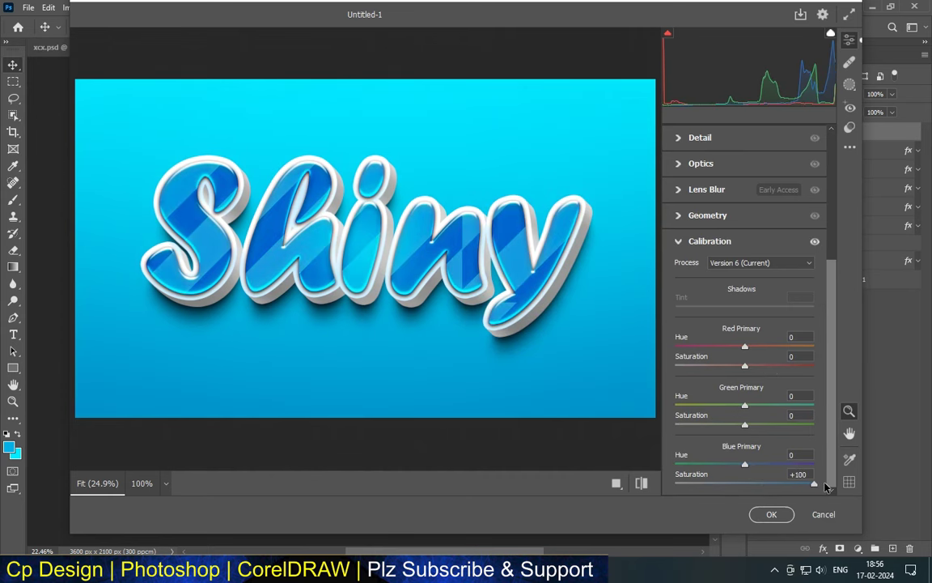
pyautogui.moveTo(814, 484)
pyautogui.mouseDown()
pyautogui.moveTo(748, 483)
pyautogui.moveTo(746, 467)
pyautogui.mouseUp()
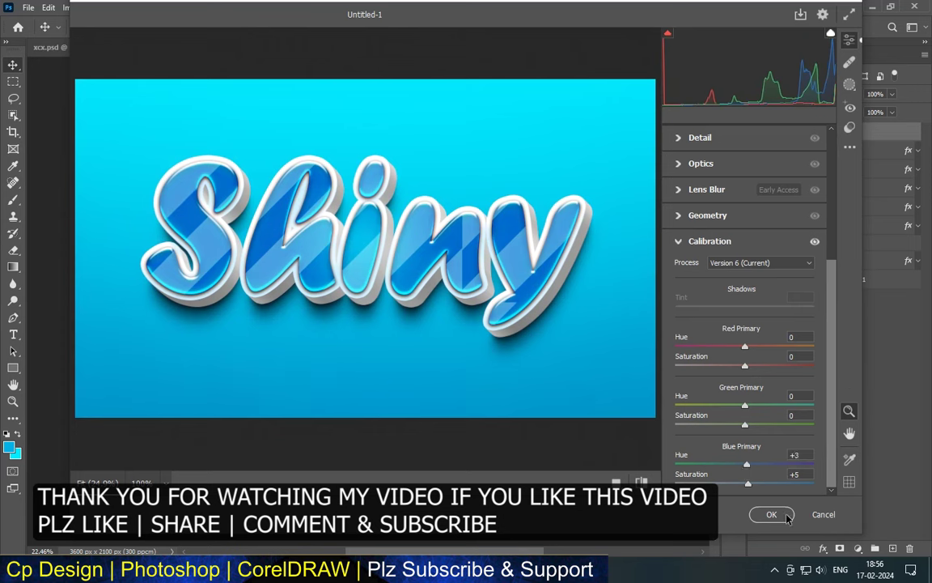
pyautogui.click(742, 485)
pyautogui.doubleClick(744, 485)
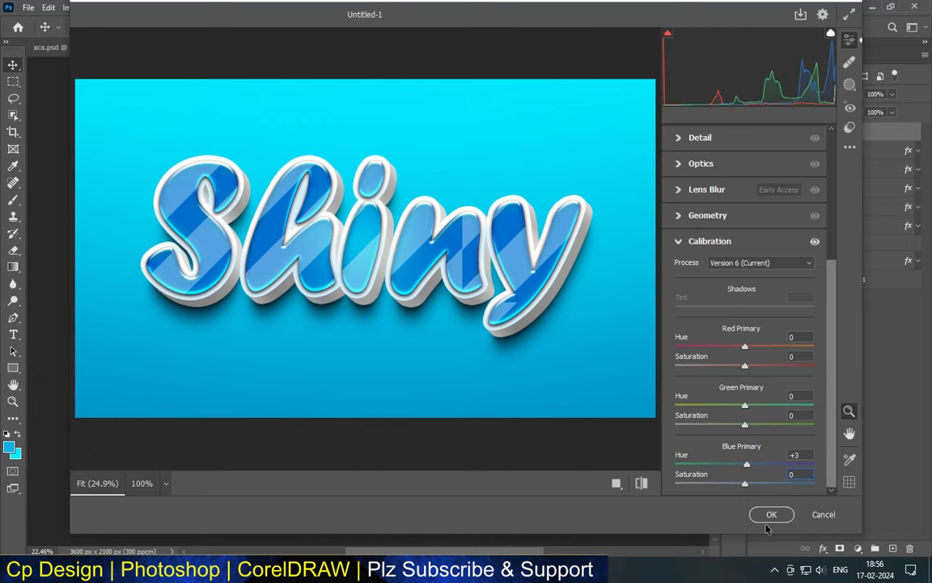
pyautogui.click(769, 515)
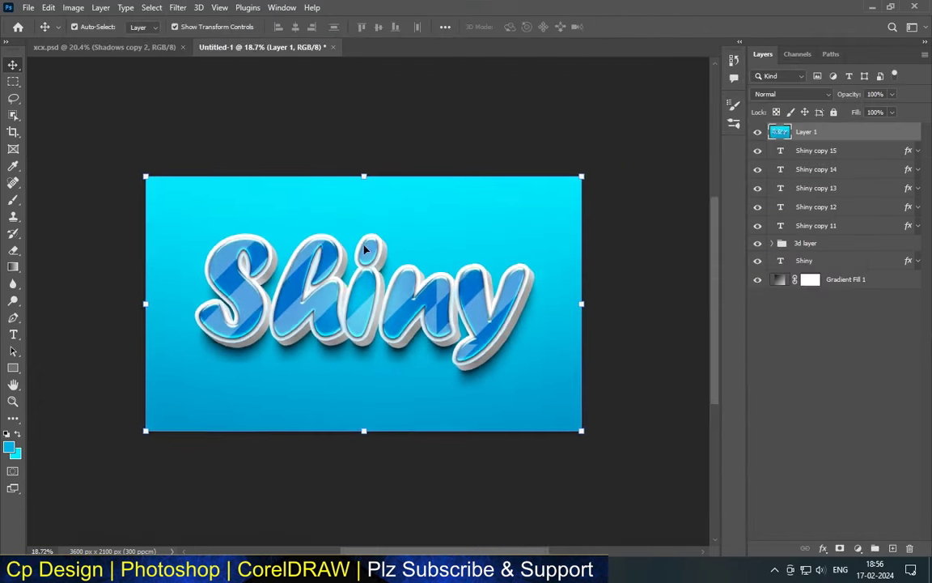
pyautogui.scroll(3, 365, 250)
pyautogui.scroll(3, 365, 250)
pyautogui.moveTo(250, 271)
pyautogui.mouseDown()
pyautogui.moveTo(315, 266)
pyautogui.moveTo(348, 312)
pyautogui.moveTo(208, 307)
pyautogui.mouseUp()
pyautogui.moveTo(365, 299); pyautogui.dragTo(240, 294)
pyautogui.scroll(-3, 340, 269)
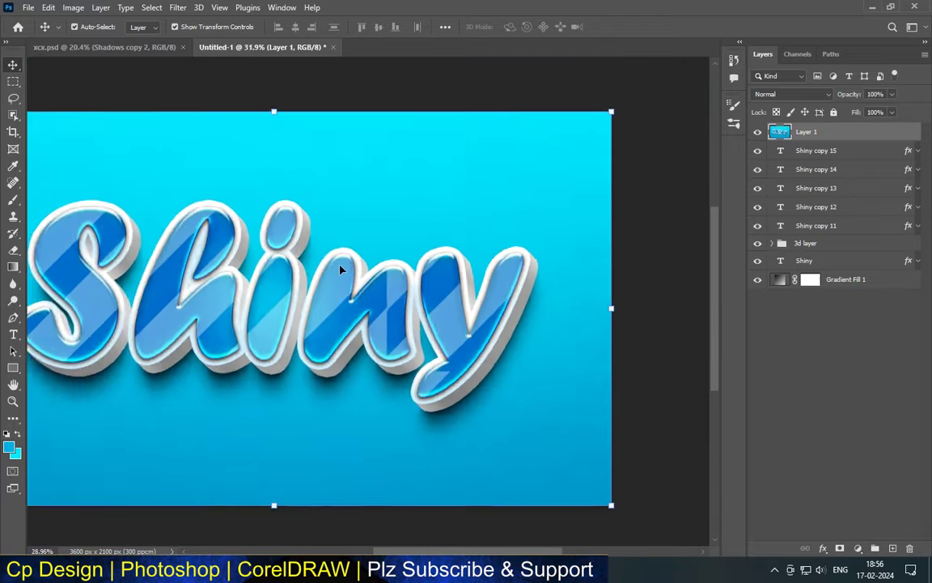
pyautogui.scroll(-2, 340, 270)
pyautogui.scroll(3, 302, 360)
pyautogui.scroll(1, 302, 360)
pyautogui.moveTo(307, 180); pyautogui.dragTo(363, 367)
pyautogui.scroll(-3, 361, 220)
pyautogui.scroll(-2, 360, 220)
pyautogui.scroll(4, 337, 236)
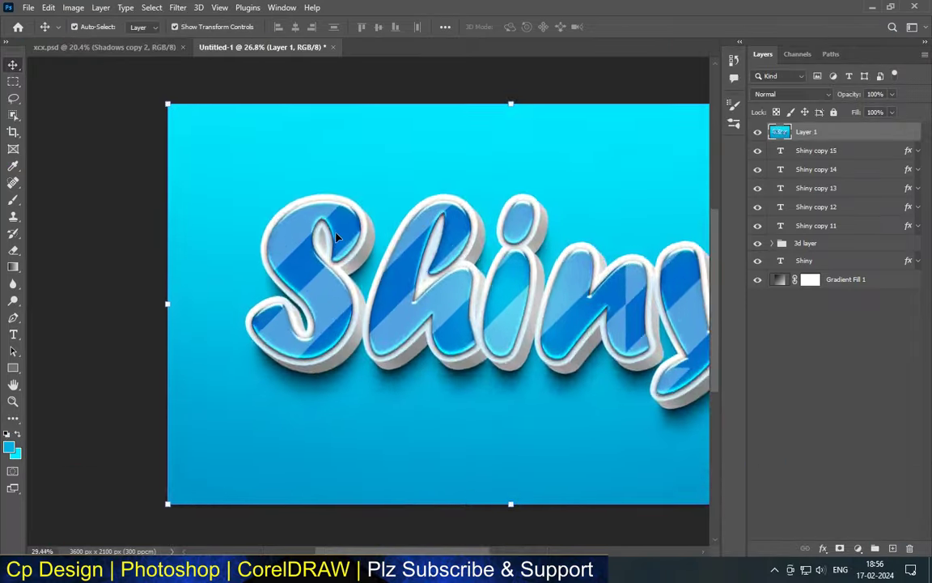
pyautogui.scroll(4, 338, 236)
pyautogui.moveTo(433, 298)
pyautogui.mouseDown()
pyautogui.moveTo(270, 302)
pyautogui.moveTo(326, 303)
pyautogui.mouseUp()
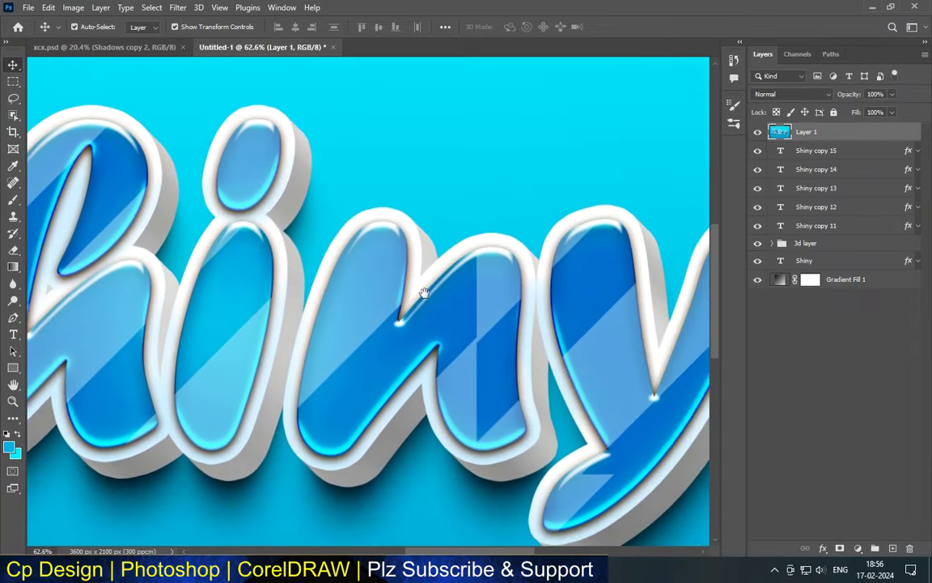
pyautogui.scroll(-1, 485, 267)
pyautogui.scroll(-2, 557, 242)
pyautogui.scroll(-2, 557, 243)
pyautogui.scroll(3, 557, 242)
pyautogui.scroll(1, 558, 247)
pyautogui.scroll(-2, 567, 258)
pyautogui.scroll(3, 329, 222)
pyautogui.scroll(1, 352, 276)
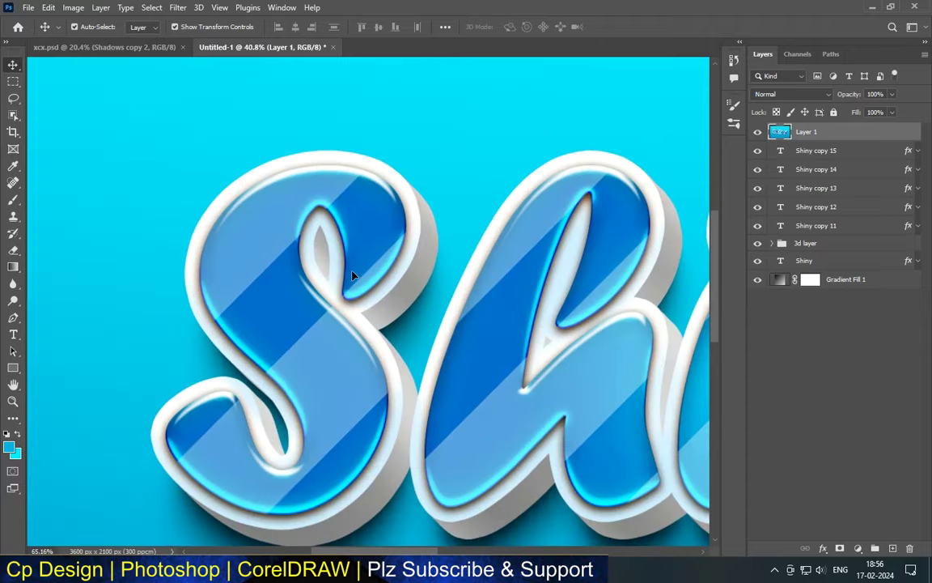
pyautogui.scroll(2, 352, 276)
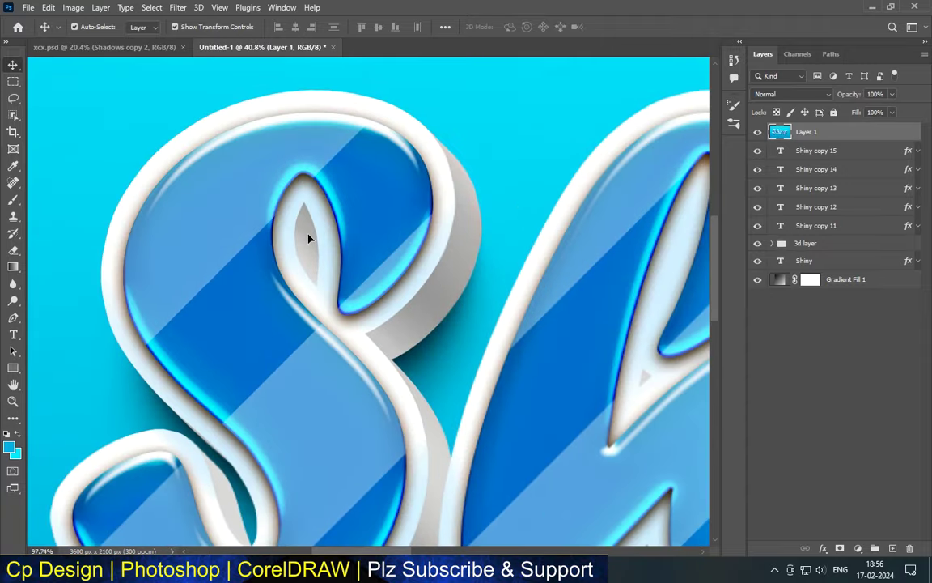
pyautogui.scroll(-2, 308, 237)
pyautogui.scroll(-1, 307, 235)
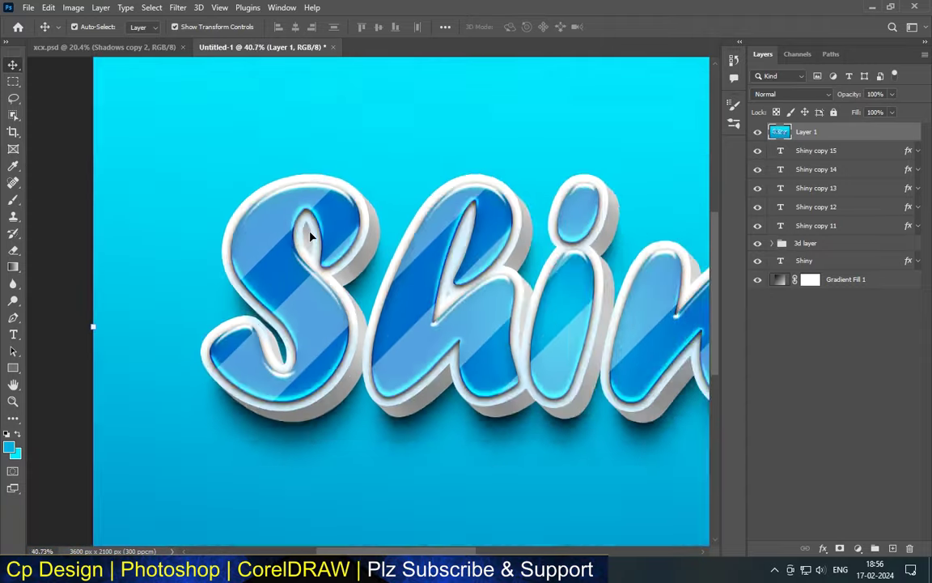
pyautogui.scroll(-2, 306, 233)
pyautogui.scroll(2, 551, 250)
pyautogui.scroll(1, 547, 251)
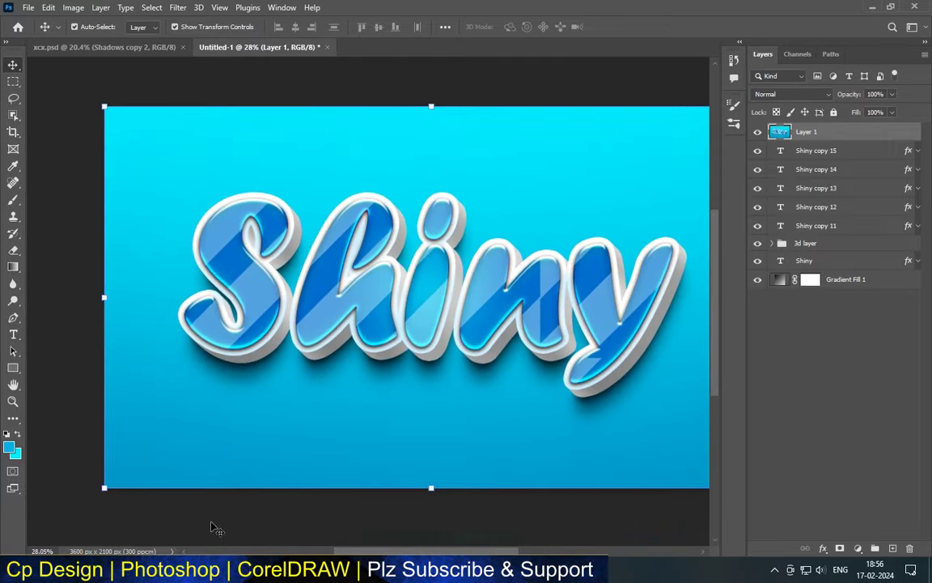